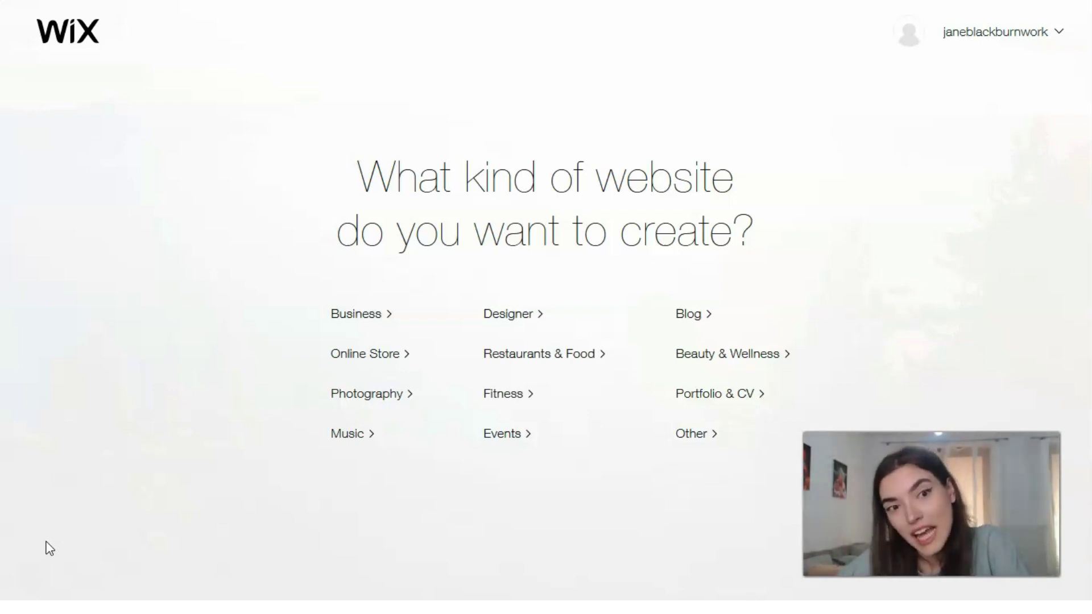
pyautogui.click(26, 581)
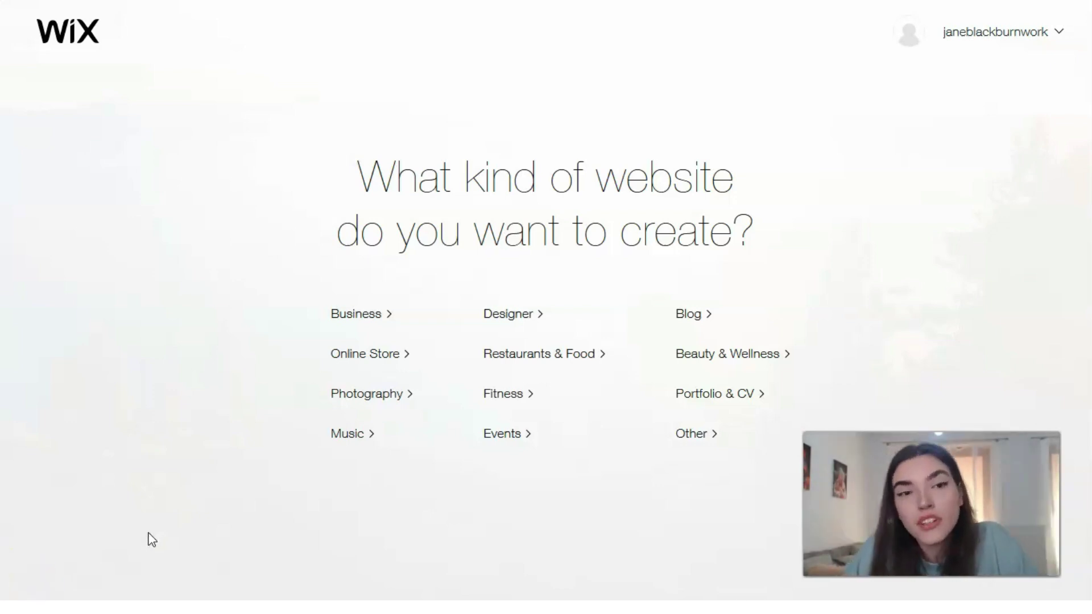
pyautogui.click(104, 592)
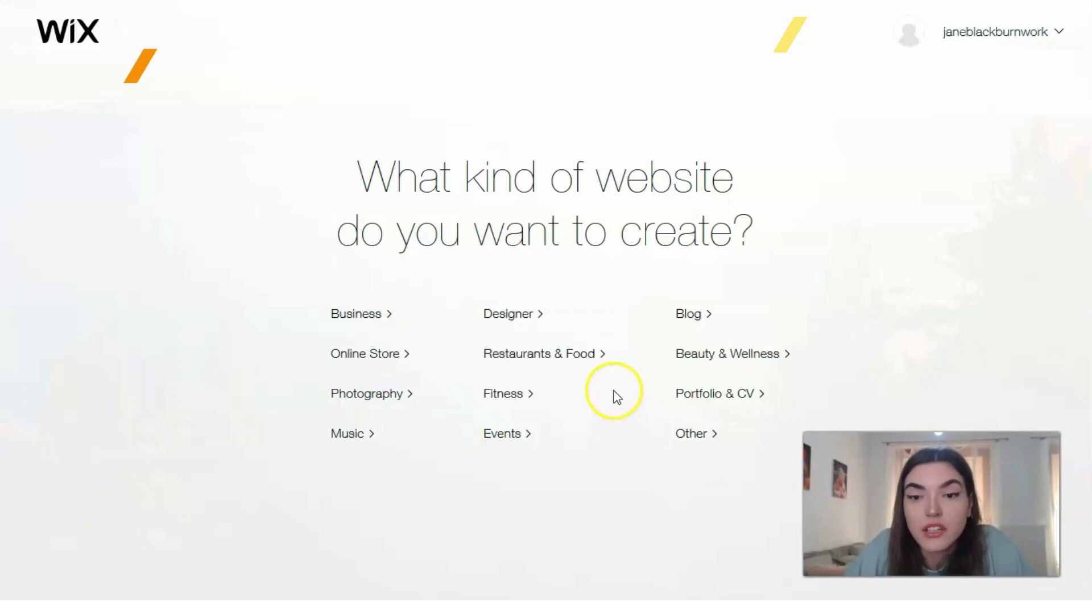
# Step: Choose Online Store as the kind of website and opt to create it with the Editor by choosing a template
pyautogui.click(376, 354)
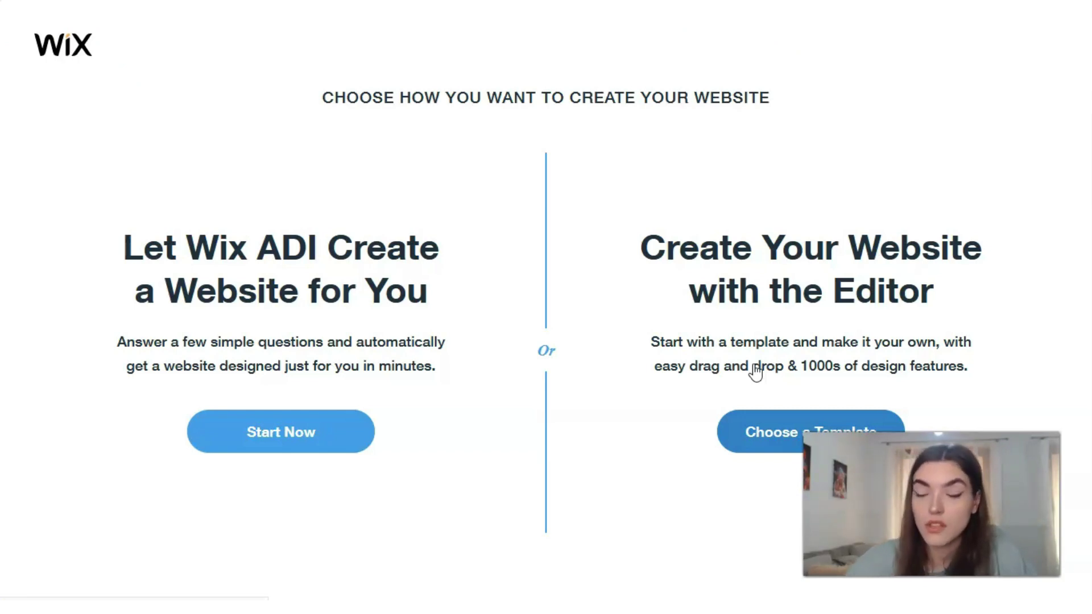
pyautogui.click(743, 430)
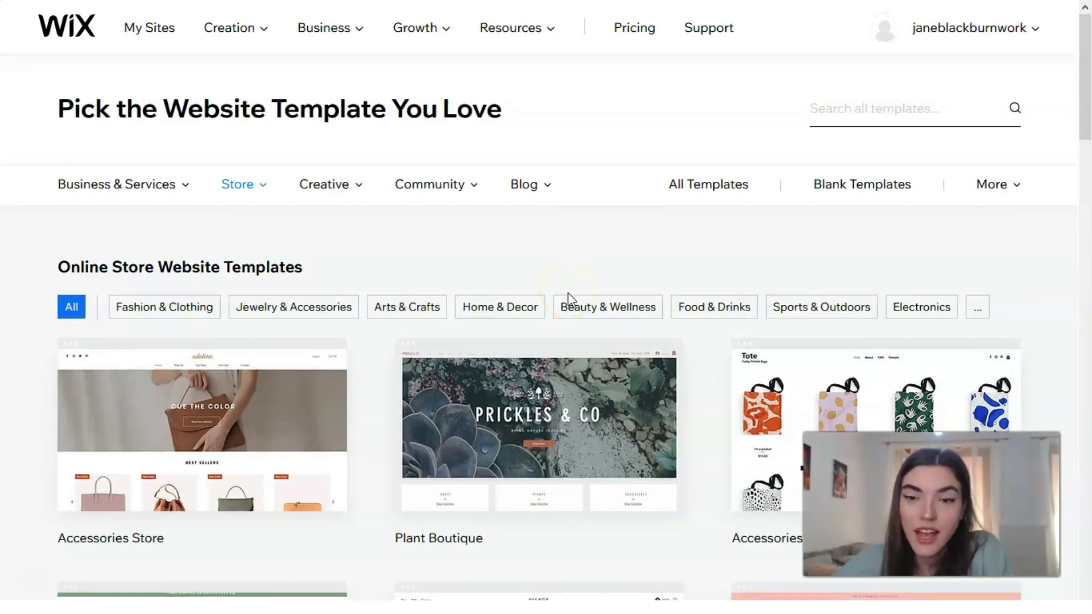
# Step: Browse the first page of online store website templates to compare the available designs
pyautogui.scroll(-3, 567, 294)
pyautogui.scroll(-2, 567, 300)
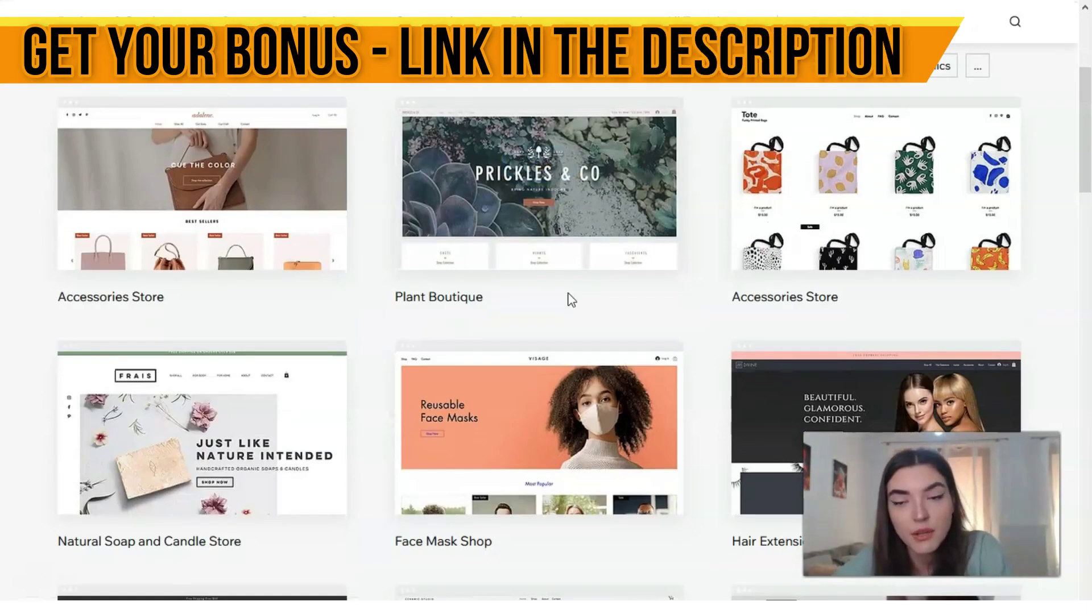
pyautogui.moveTo(571, 265)
pyautogui.scroll(-2, 542, 260)
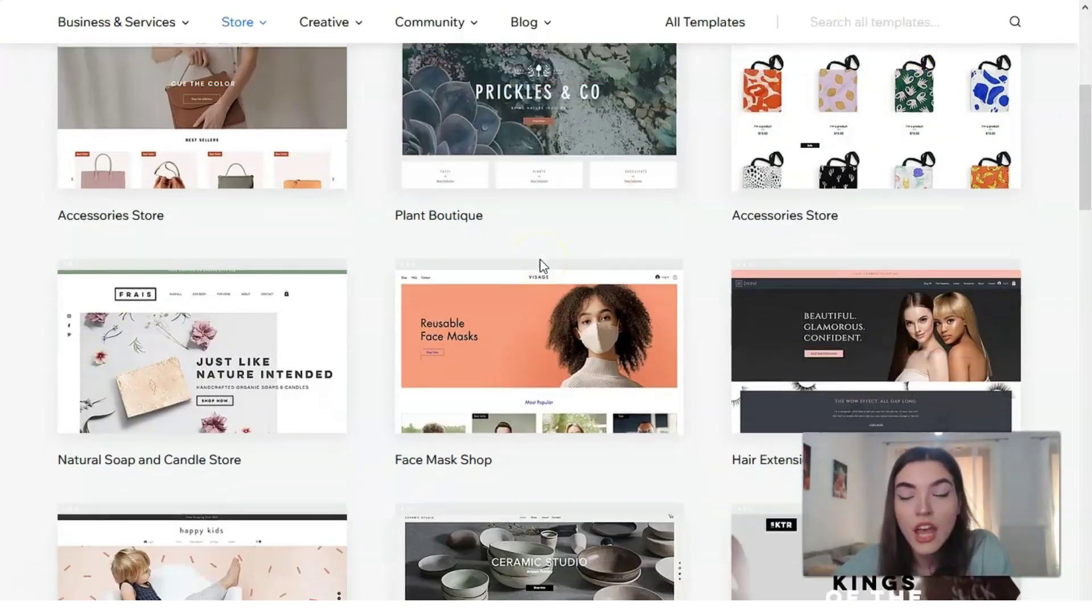
pyautogui.scroll(-2, 541, 260)
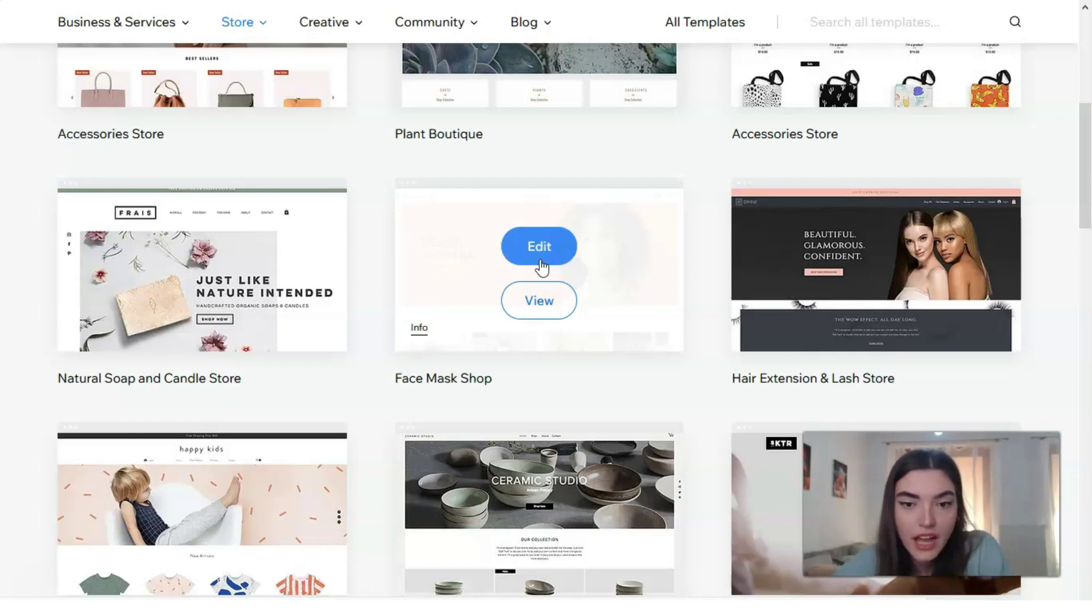
pyautogui.scroll(-3, 540, 265)
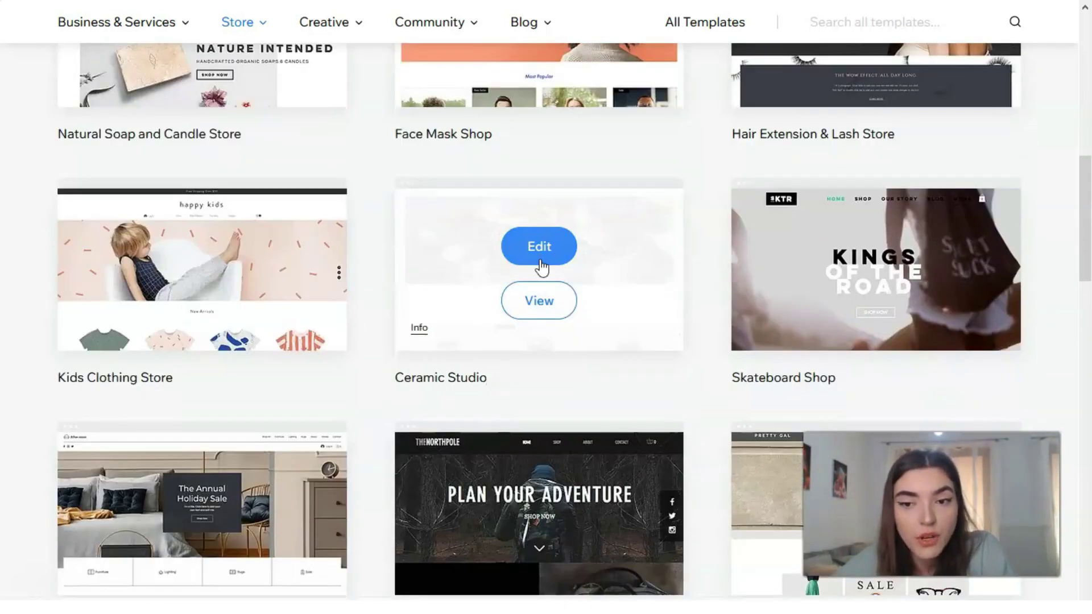
pyautogui.scroll(-9, 540, 262)
pyautogui.scroll(1, 604, 325)
pyautogui.scroll(15, 605, 325)
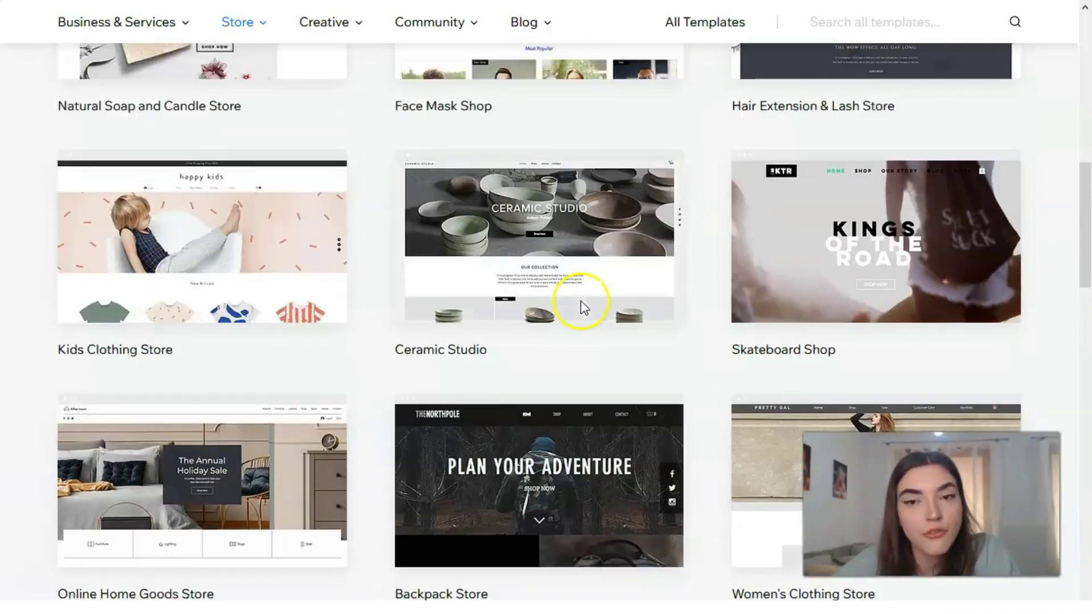
pyautogui.scroll(-9, 577, 303)
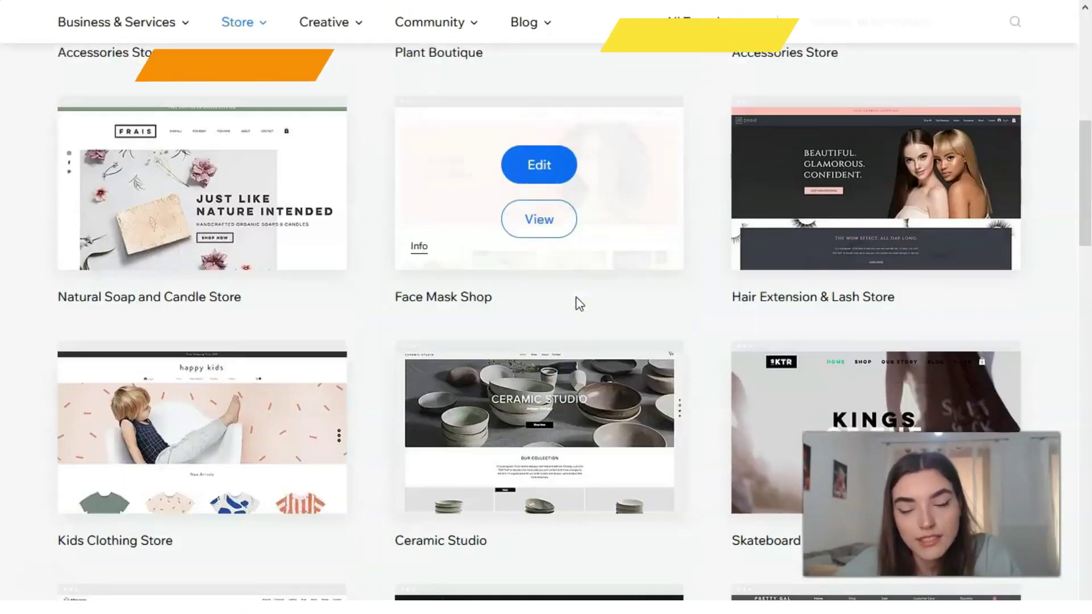
pyautogui.scroll(-3, 519, 298)
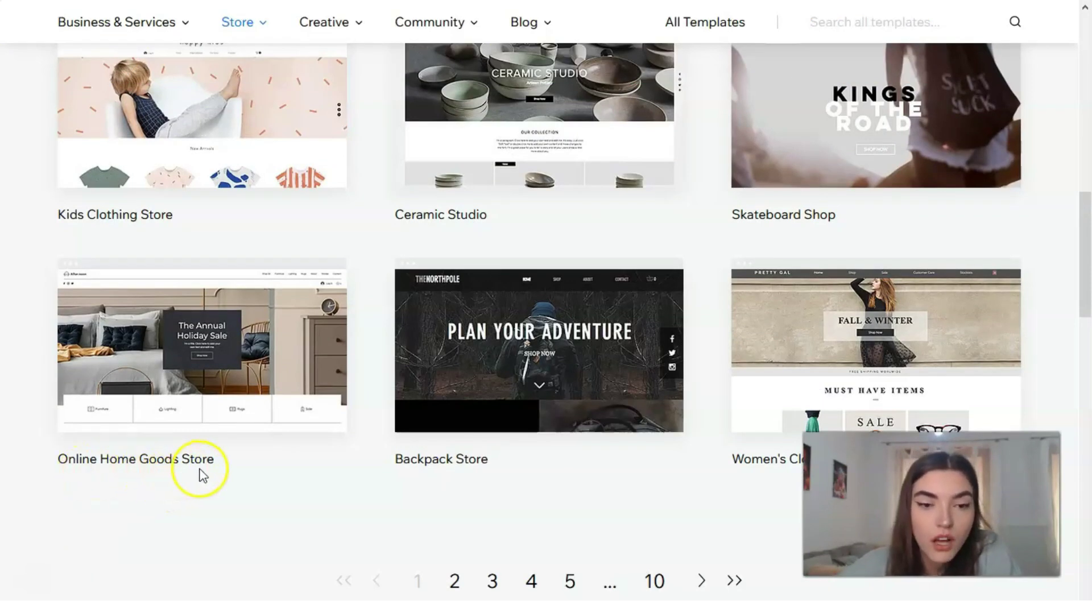
# Step: Open the full demo of the Online Home Goods Store template and examine its home page from header to footer
pyautogui.click(212, 382)
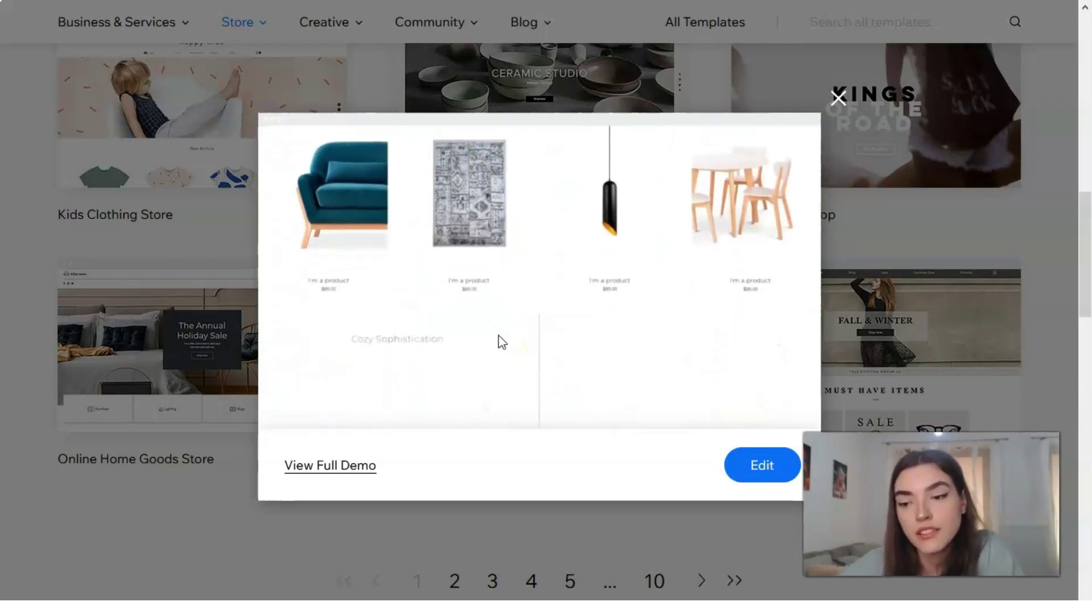
pyautogui.click(332, 463)
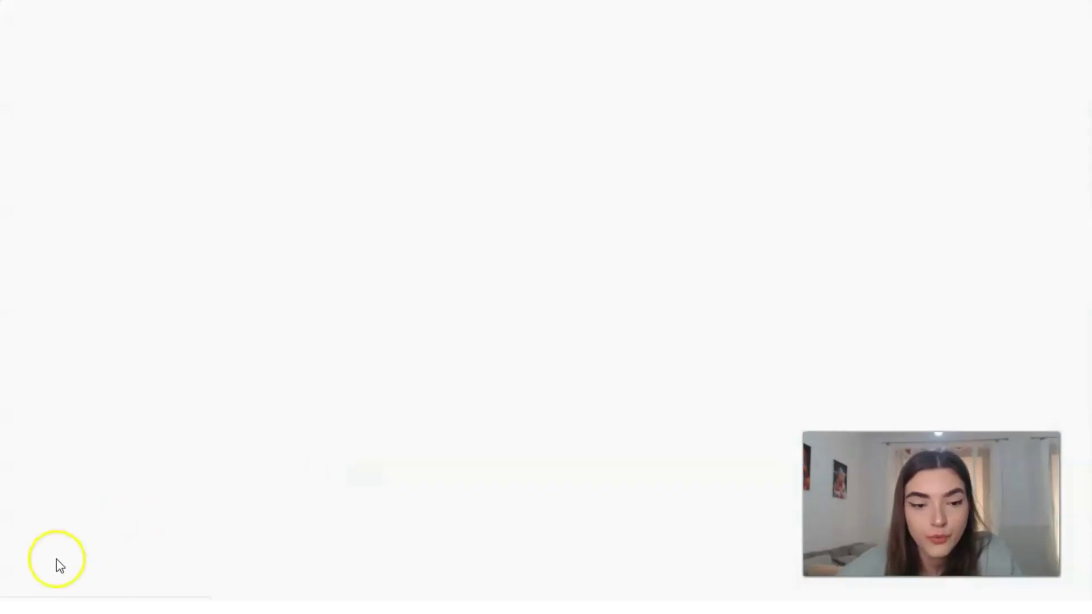
pyautogui.scroll(-10, 762, 241)
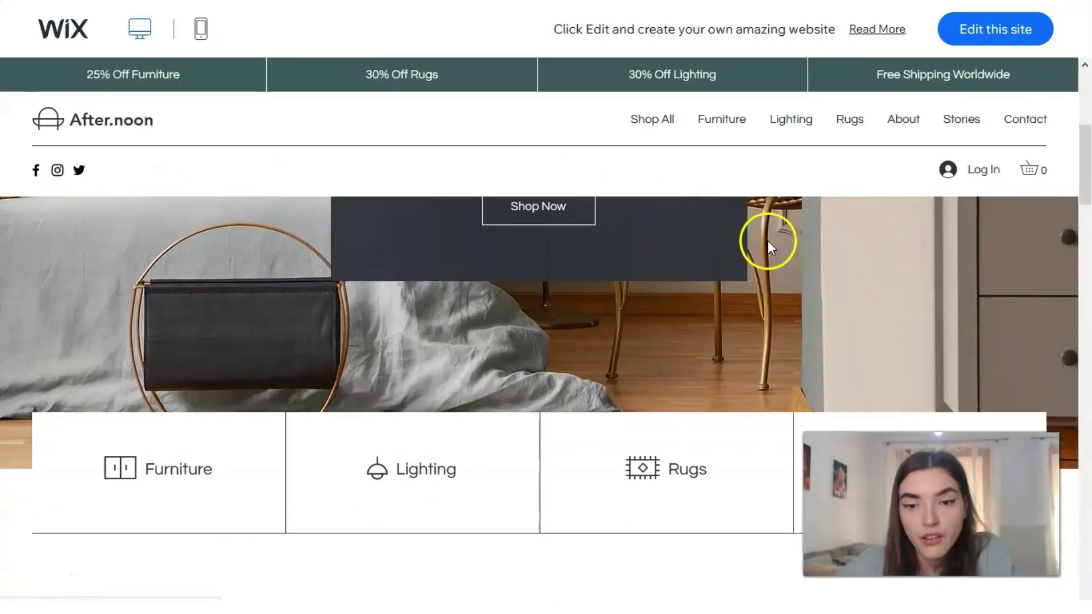
pyautogui.scroll(-7, 765, 273)
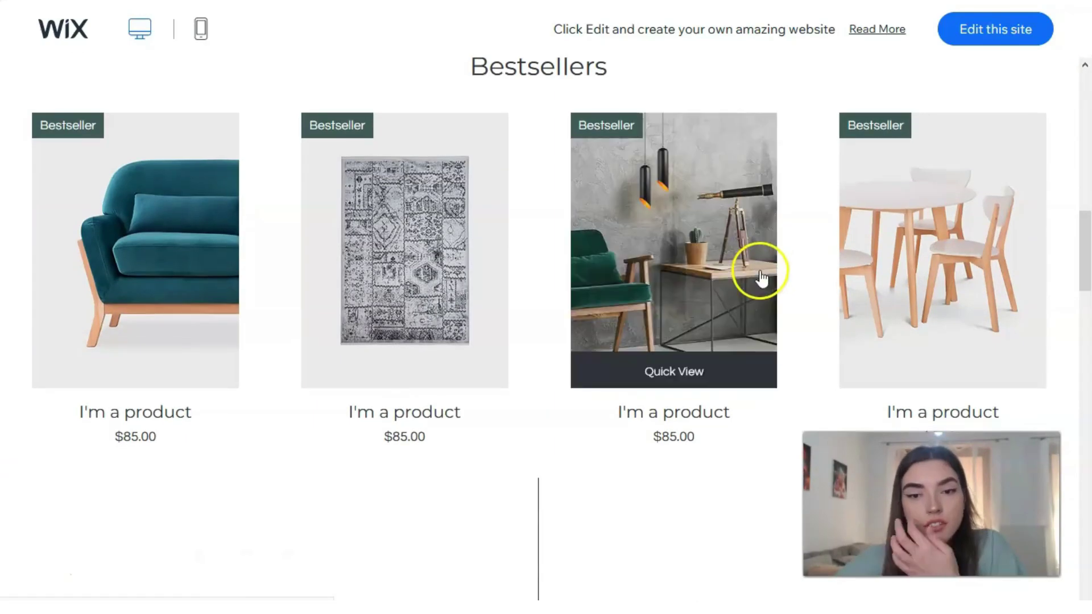
pyautogui.scroll(-6, 761, 284)
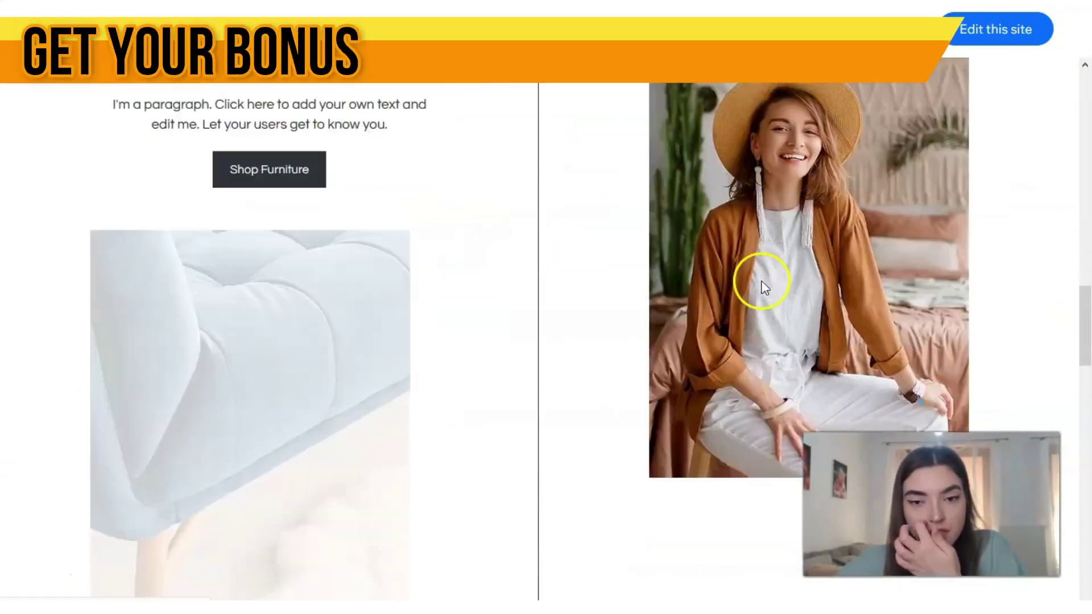
pyautogui.scroll(-8, 763, 284)
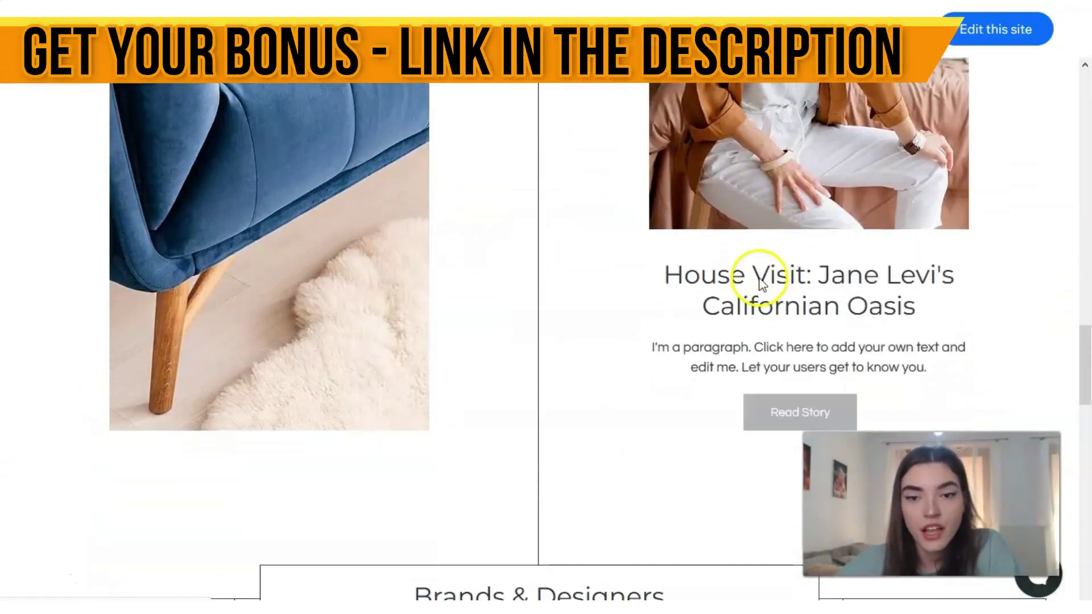
pyautogui.scroll(-8, 745, 284)
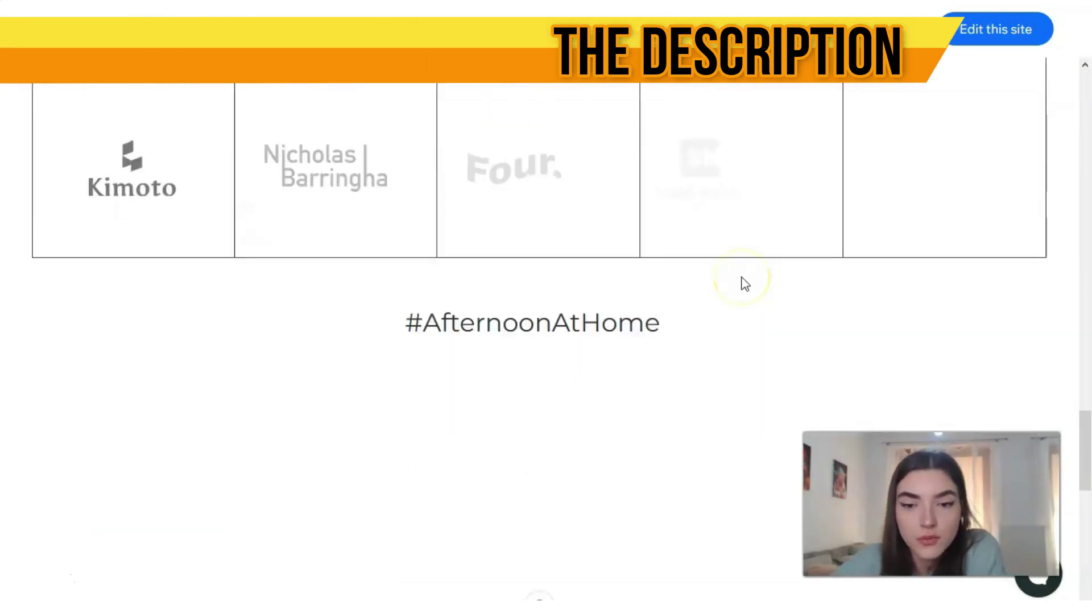
pyautogui.scroll(-3, 745, 284)
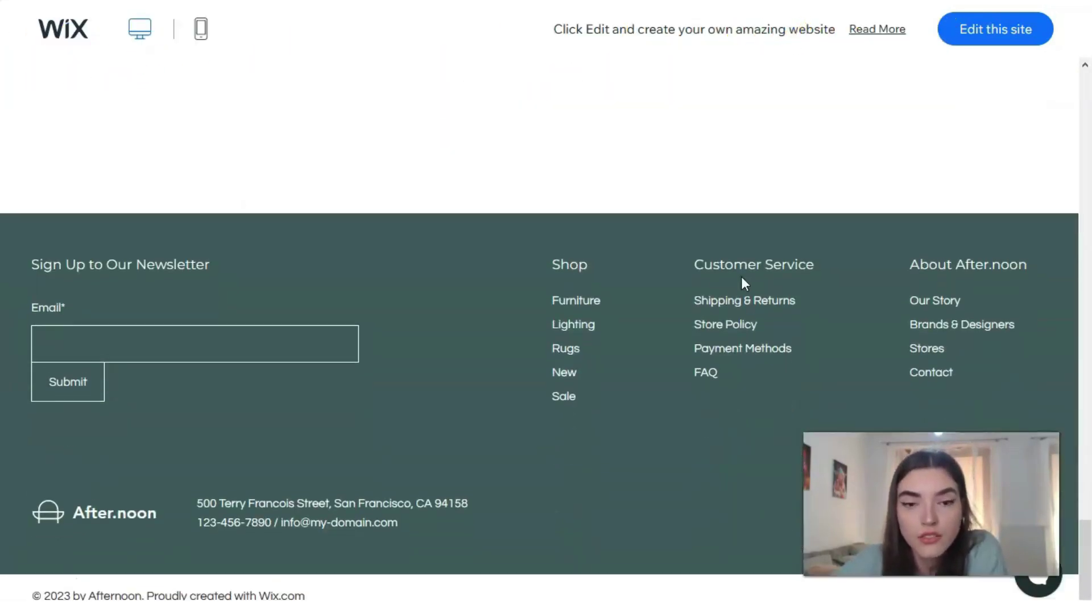
pyautogui.scroll(12, 319, 373)
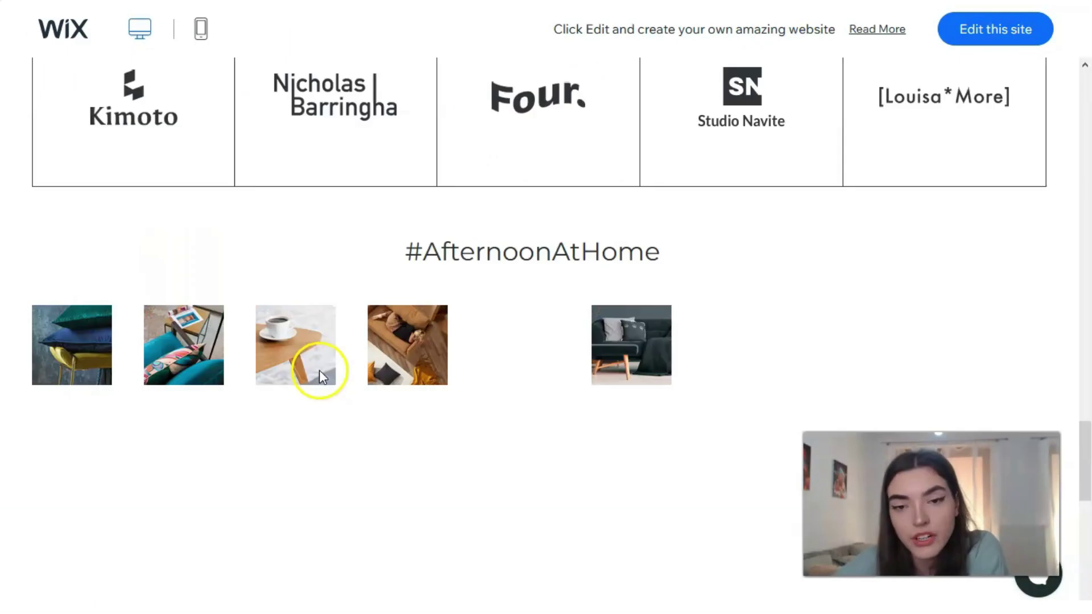
pyautogui.scroll(12, 329, 375)
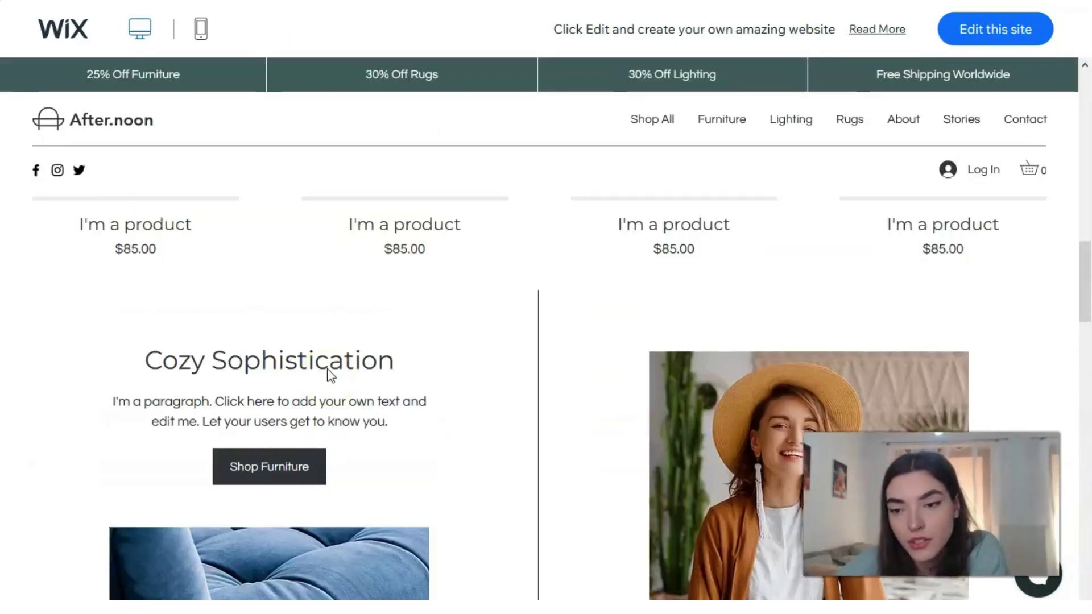
pyautogui.scroll(6, 327, 367)
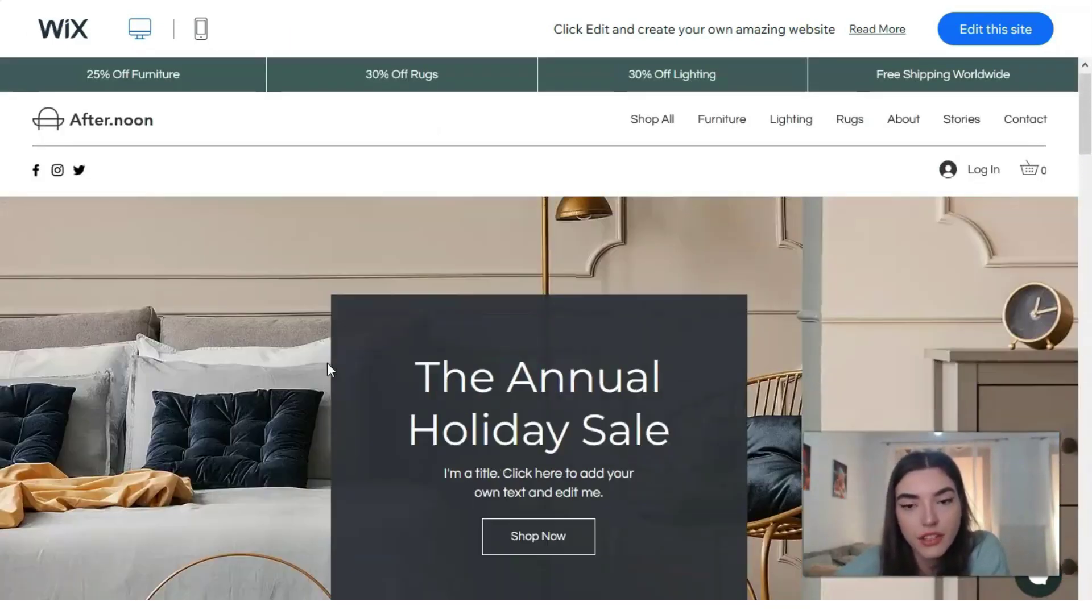
pyautogui.scroll(-3, 326, 364)
pyautogui.click(513, 434)
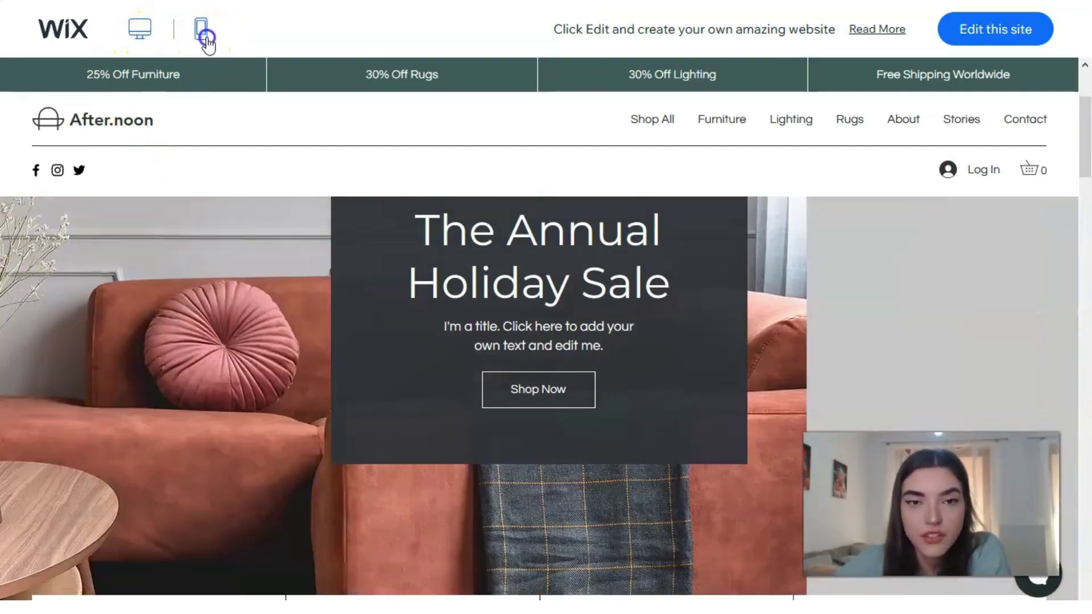
# Step: Switch the home goods store demo to its mobile version and examine the page down to the #AfternoonAtHome gallery
pyautogui.click(200, 36)
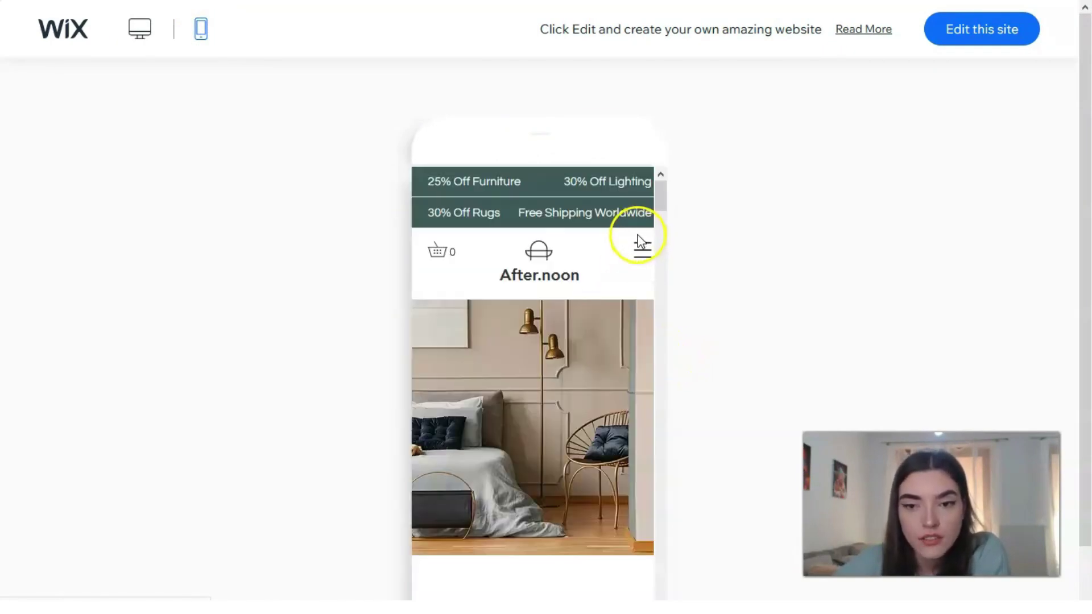
pyautogui.moveTo(662, 203); pyautogui.dragTo(650, 489)
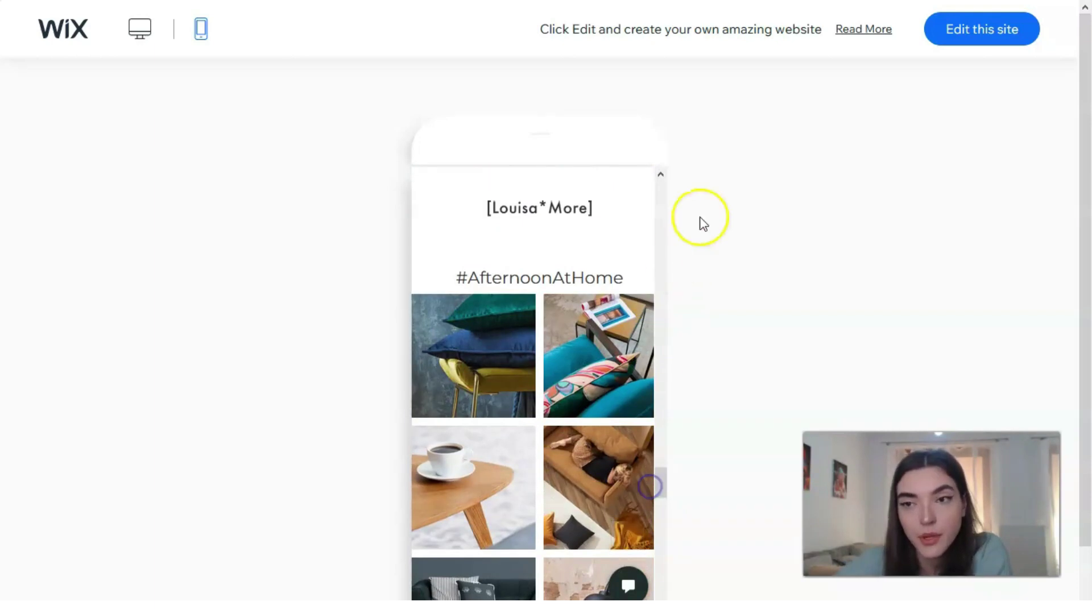
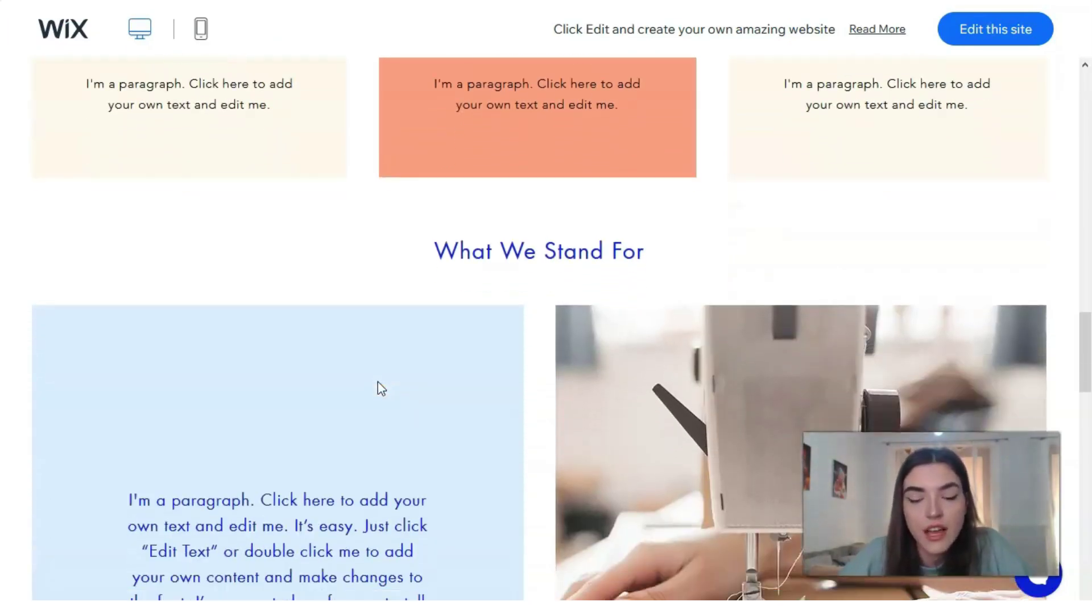
# Step: Examine the Visage face mask store demo from the What We Stand For section to the footer and back up to Our Masks
pyautogui.scroll(-6, 378, 380)
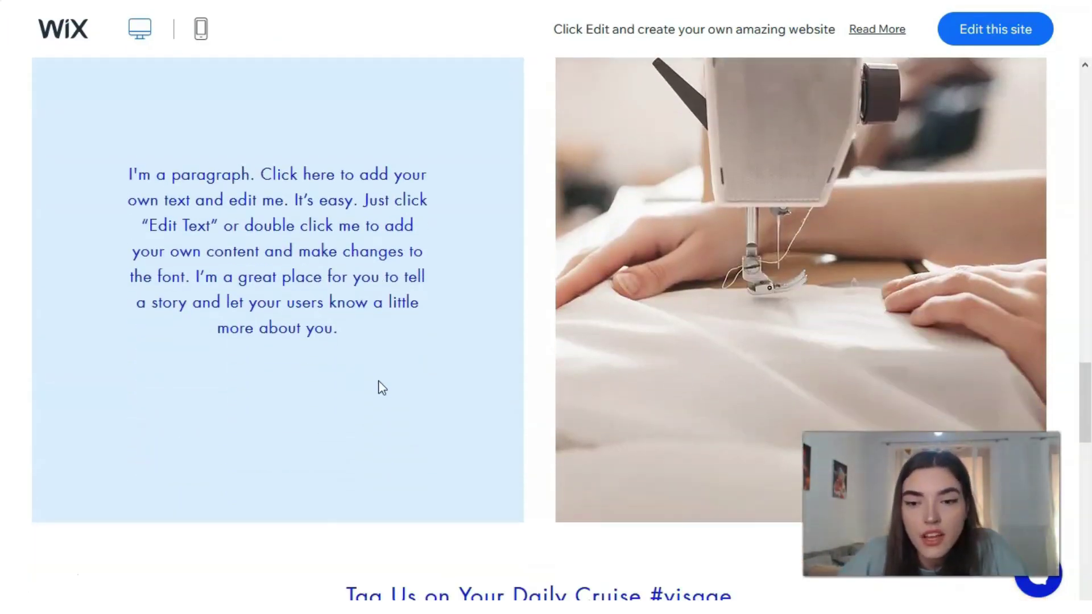
pyautogui.scroll(-5, 378, 380)
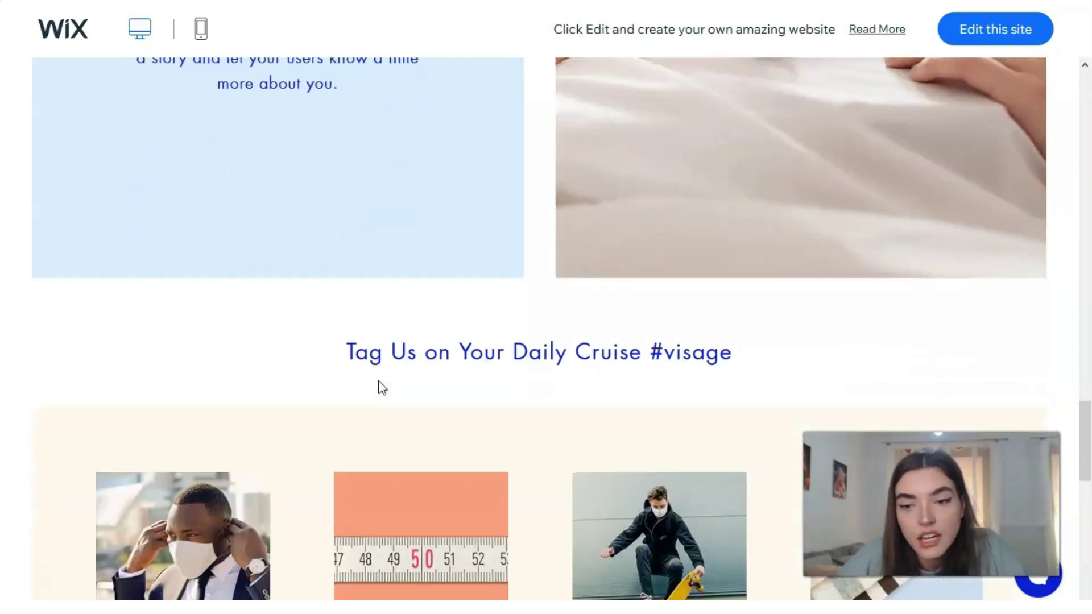
pyautogui.scroll(-5, 379, 385)
pyautogui.scroll(-3, 381, 384)
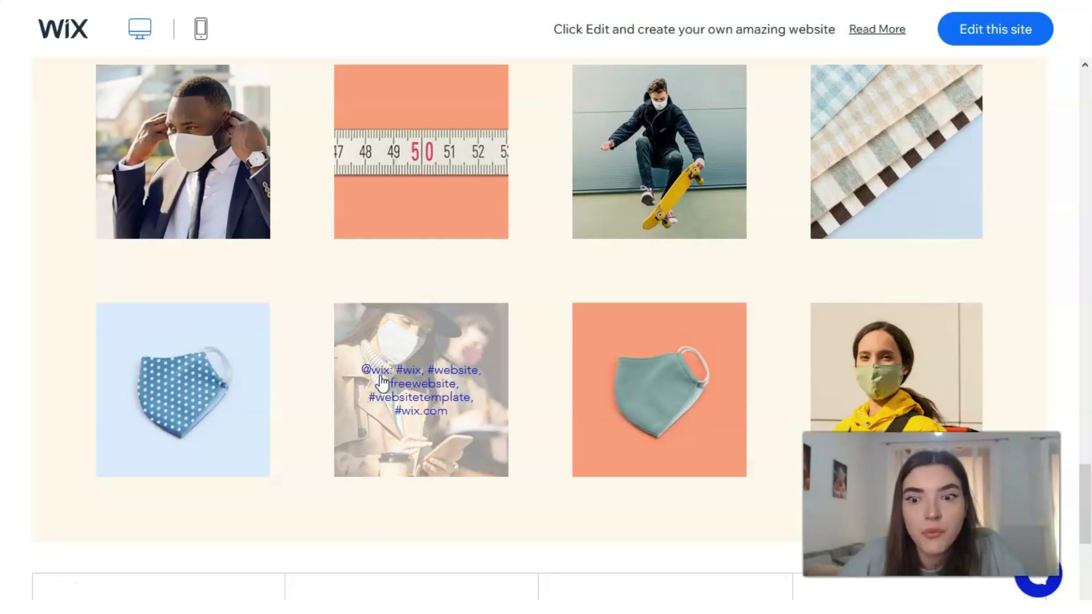
pyautogui.scroll(-2, 381, 382)
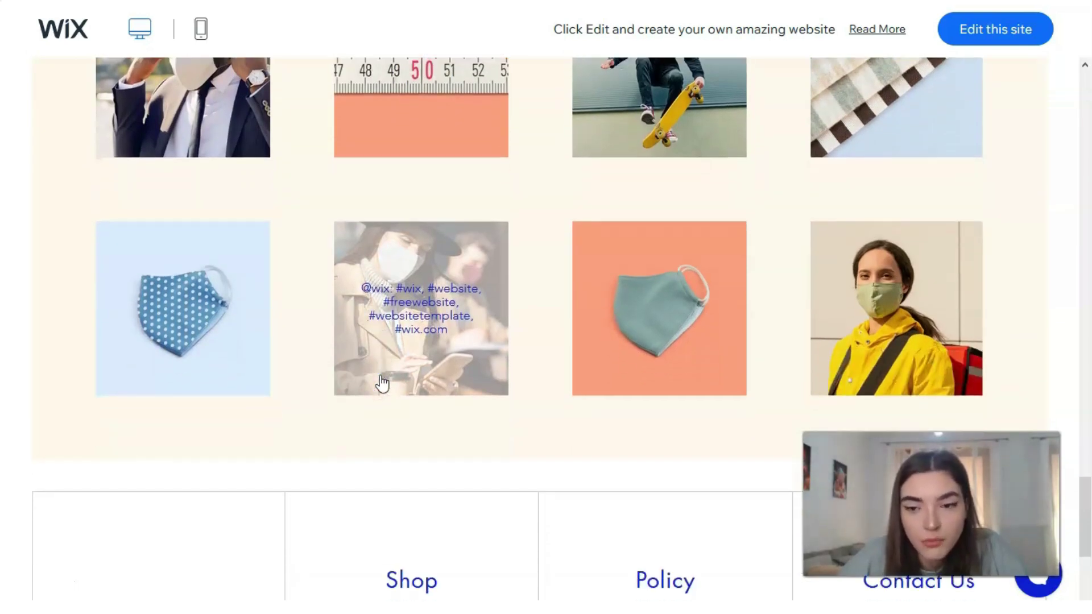
pyautogui.scroll(-5, 381, 383)
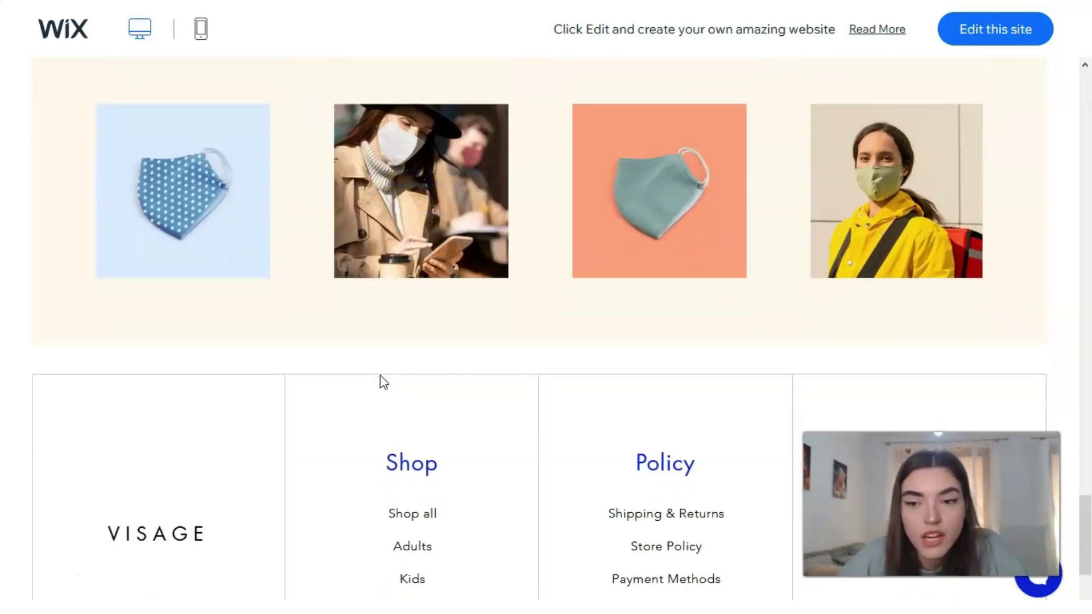
pyautogui.scroll(-1, 380, 375)
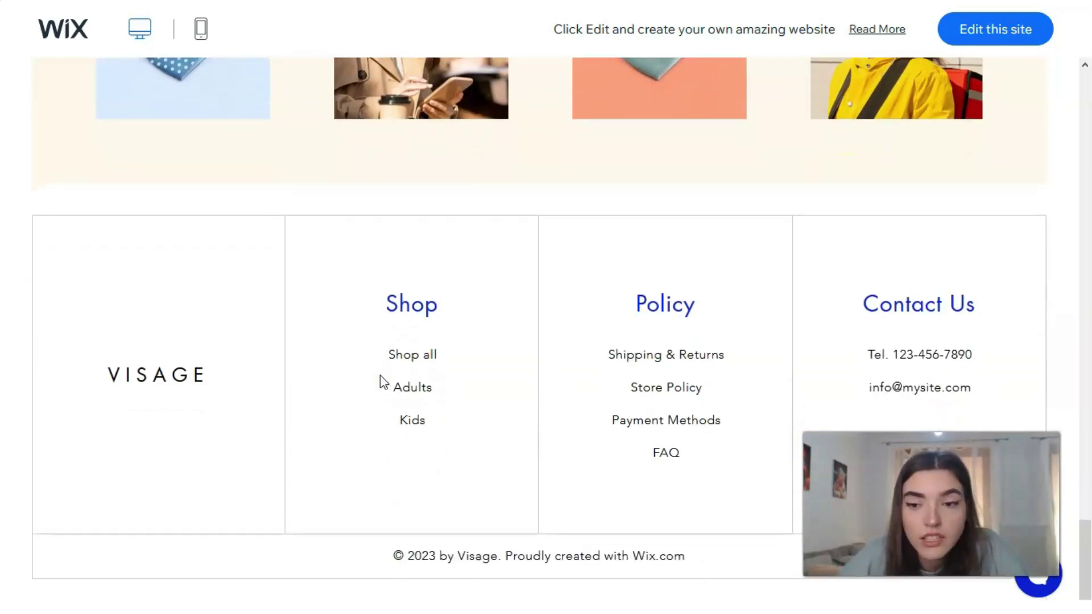
pyautogui.scroll(12, 380, 376)
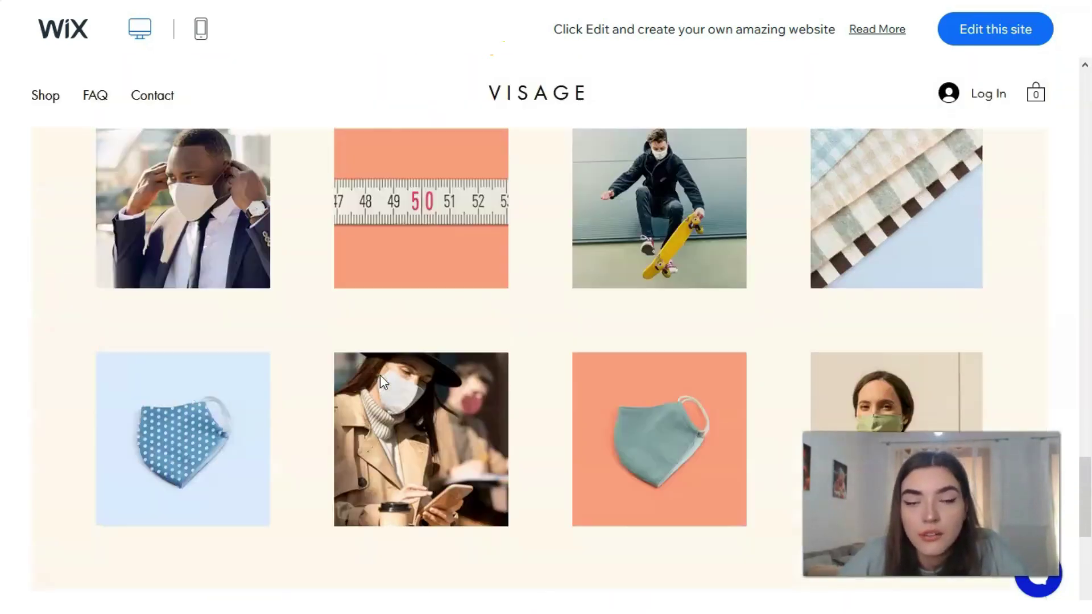
pyautogui.scroll(10, 381, 381)
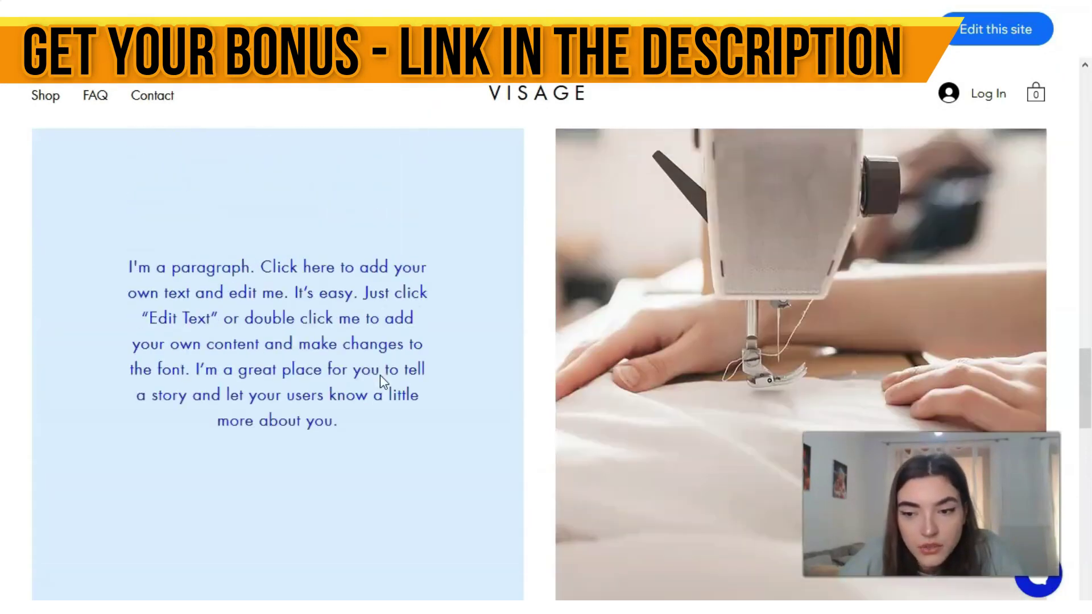
pyautogui.scroll(10, 380, 375)
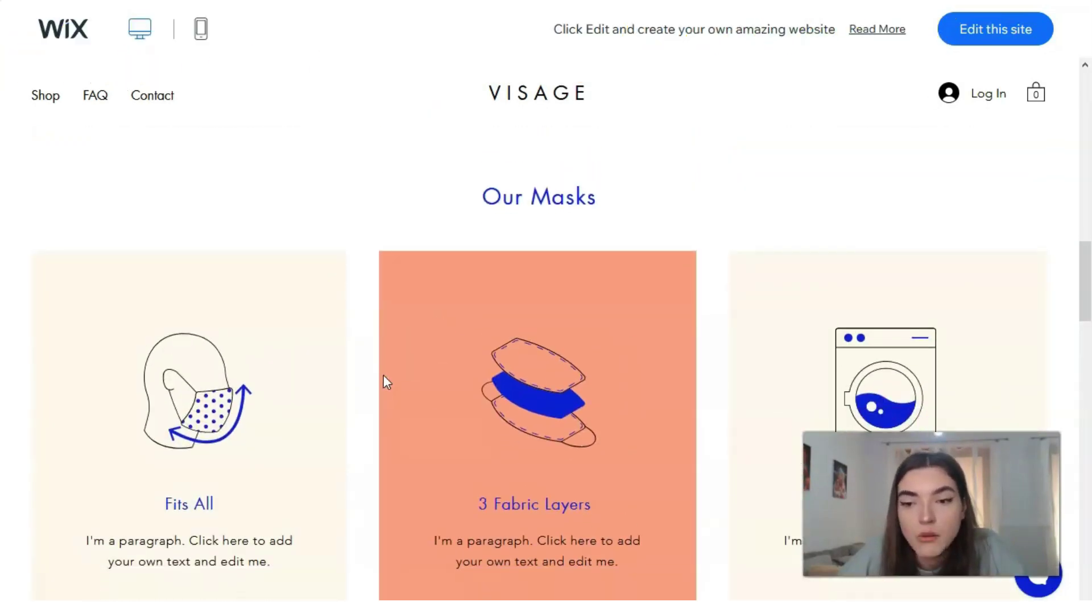
# Step: Examine the Visage face mask store demo from the Our Masks section up through the products to the Reusable Face Masks banner
pyautogui.scroll(3, 383, 376)
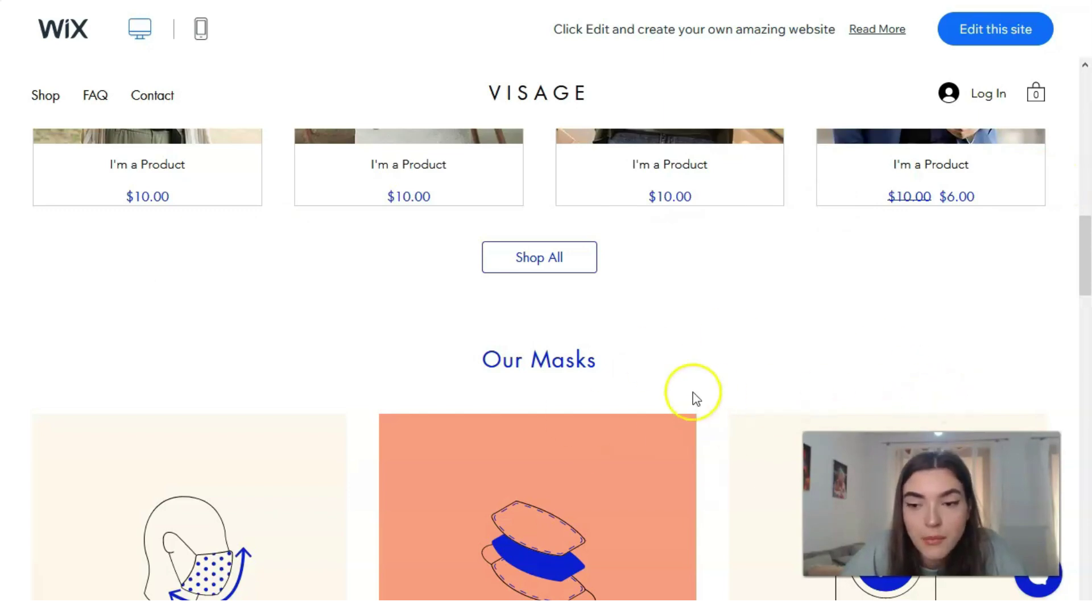
pyautogui.scroll(5, 444, 398)
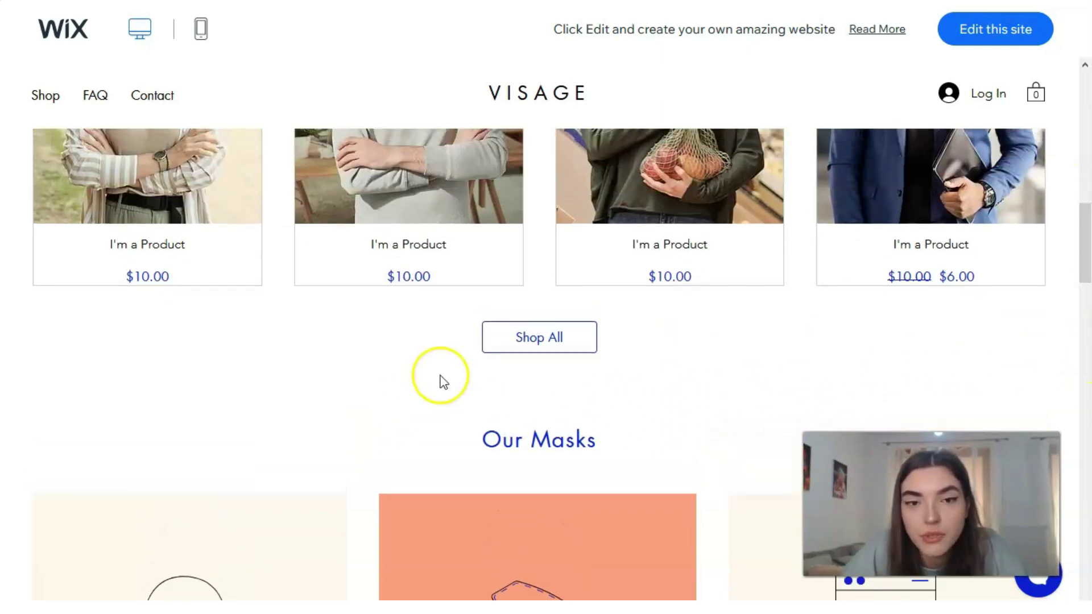
pyautogui.scroll(8, 398, 290)
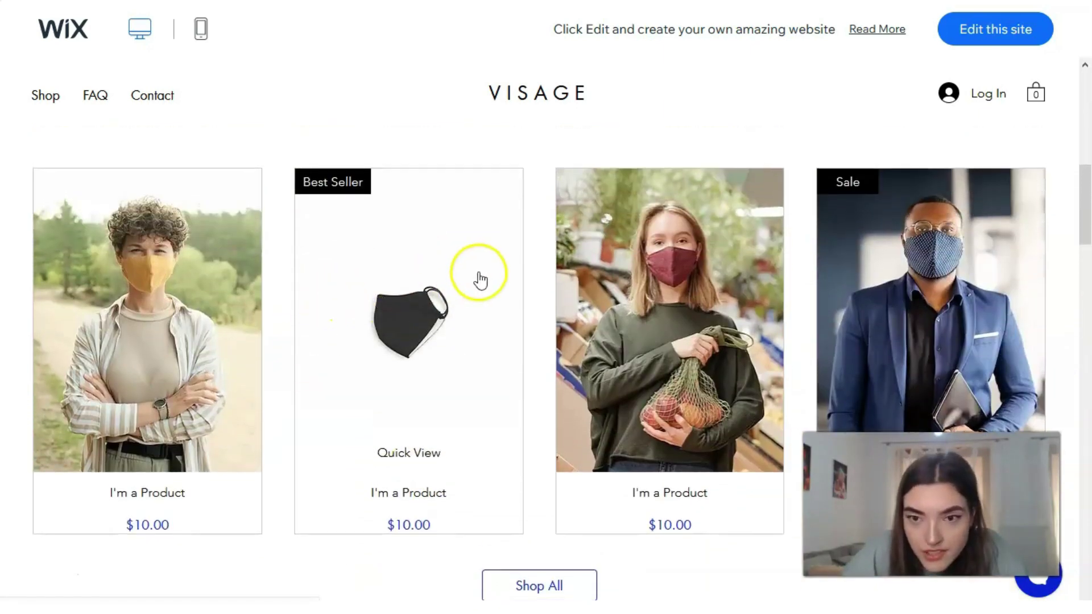
pyautogui.scroll(1, 387, 259)
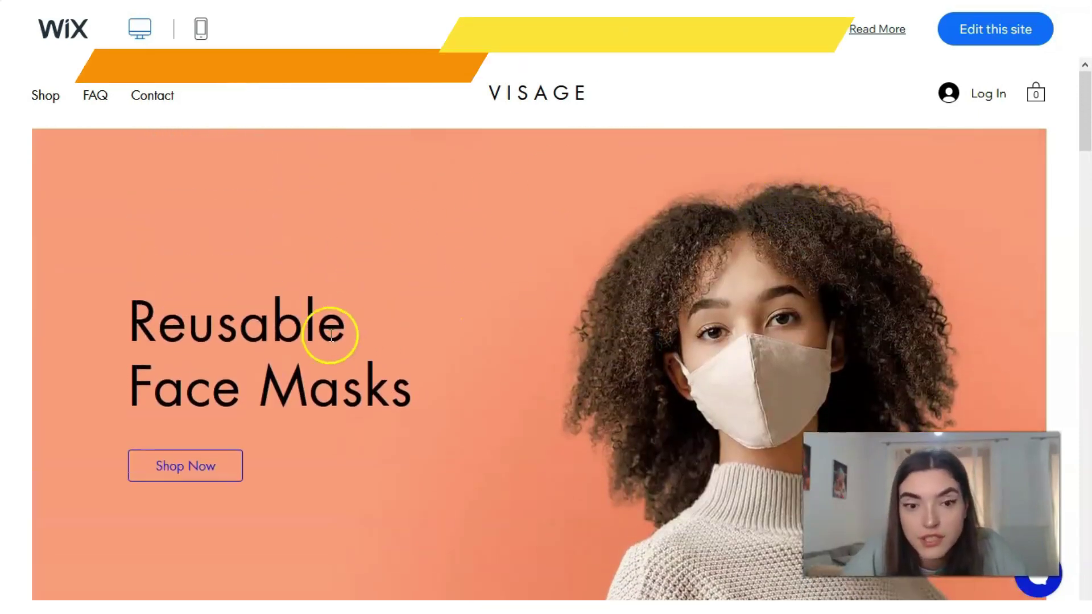
# Step: Return to the online store templates and open the full demo of the Natural Soap and Candle Store template
pyautogui.hotkey('alt', 'Left')
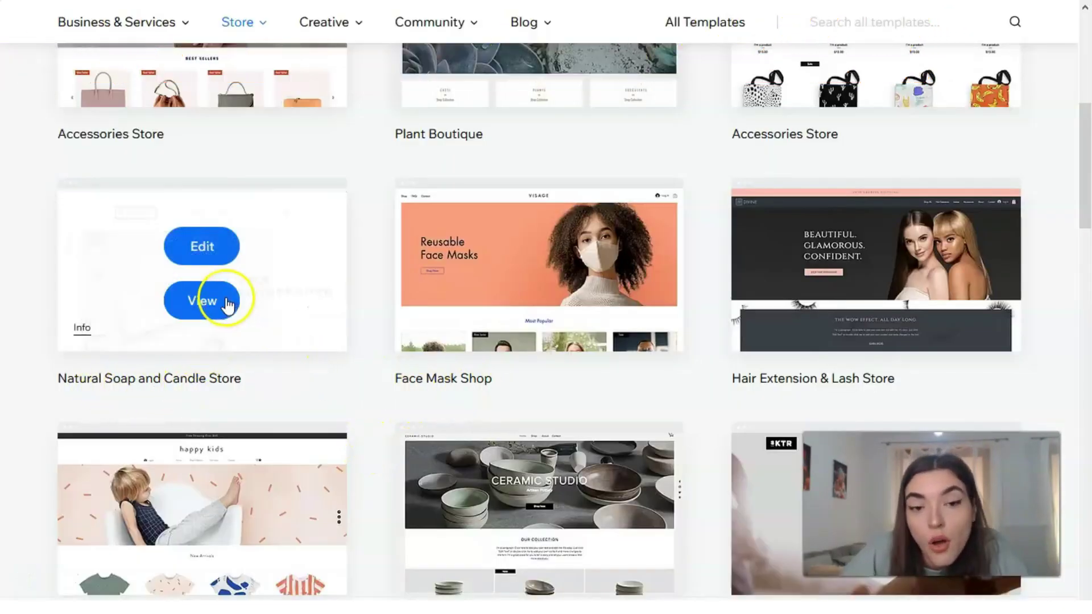
pyautogui.click(224, 307)
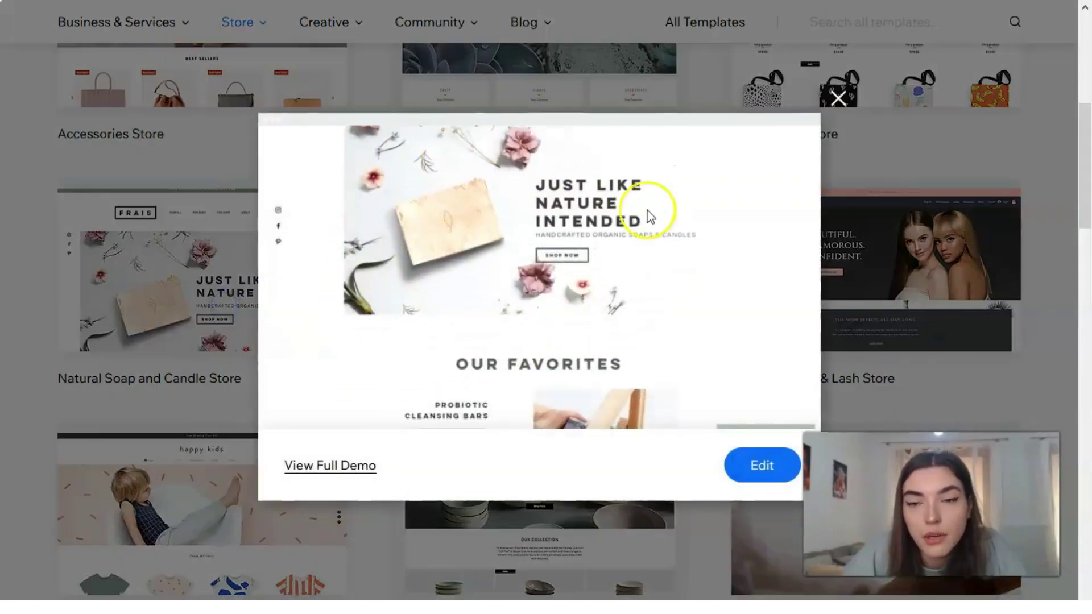
pyautogui.click(312, 468)
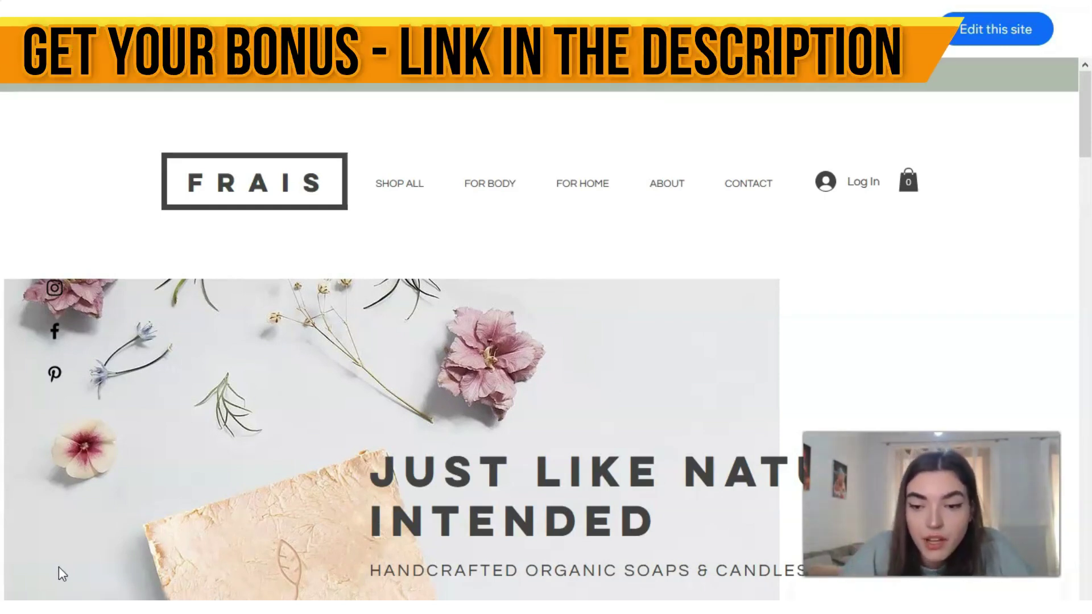
# Step: Examine the Frais soap and candle store demo from its header banner through the soap and candle blocks under Our Favorites
pyautogui.scroll(-4, 255, 480)
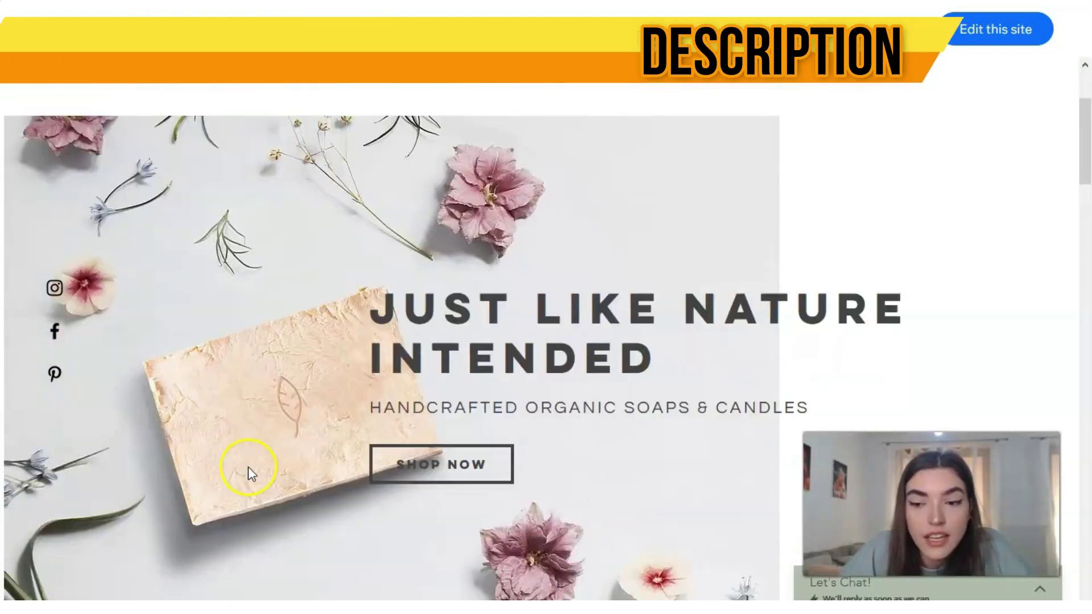
pyautogui.scroll(-1, 250, 472)
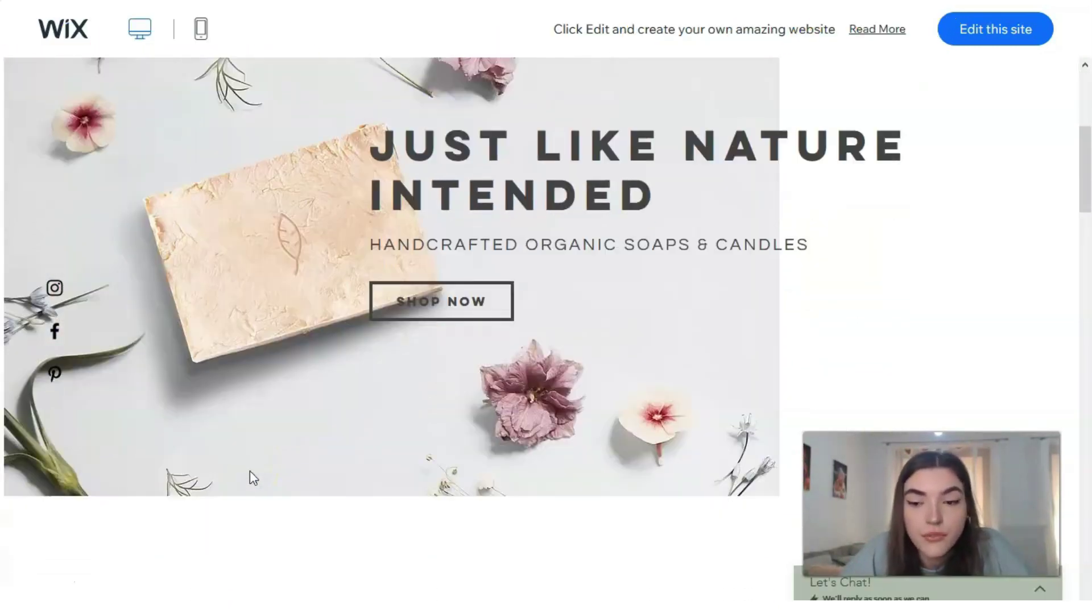
pyautogui.scroll(-1, 253, 477)
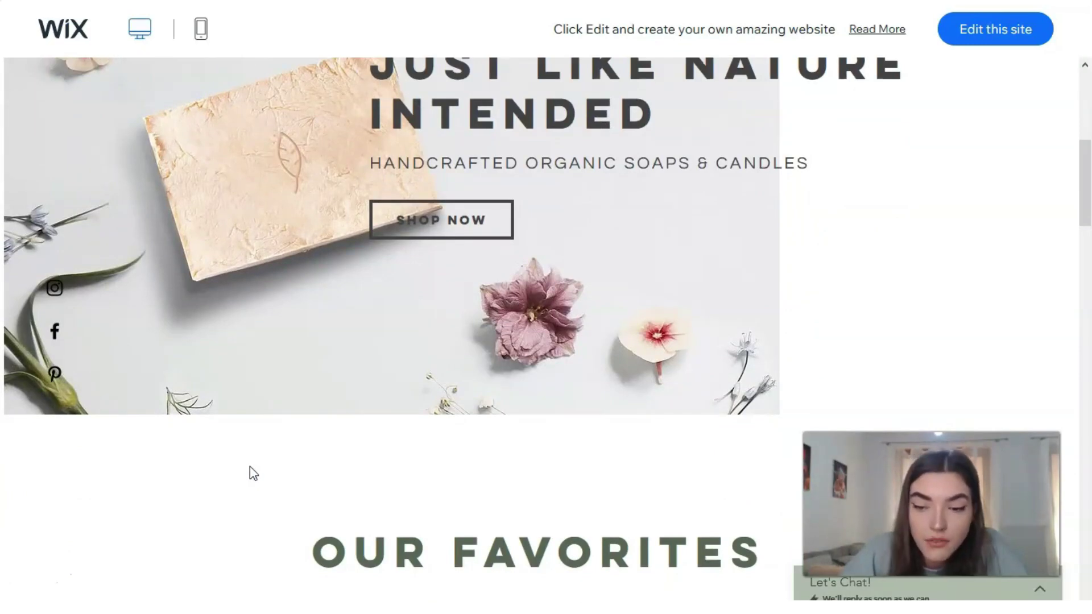
pyautogui.scroll(-1, 254, 473)
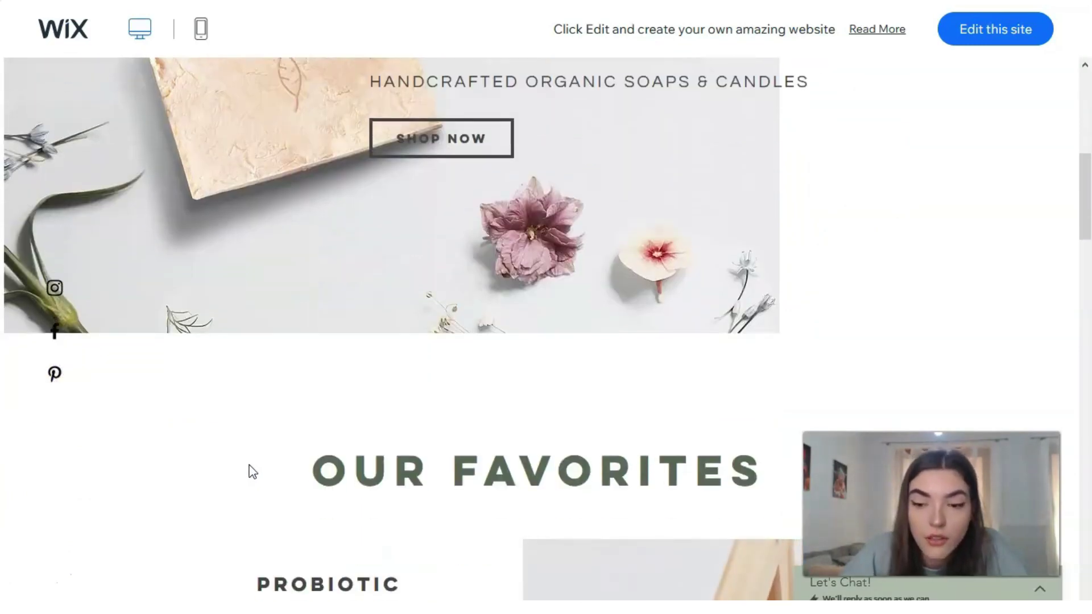
pyautogui.scroll(-2, 251, 472)
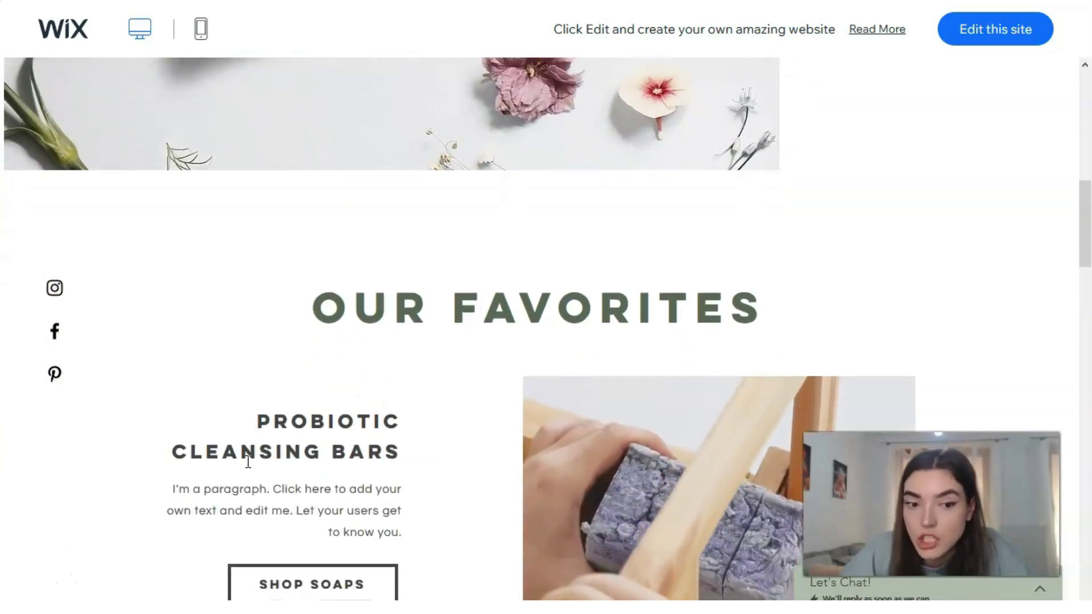
pyautogui.scroll(-1, 242, 465)
pyautogui.scroll(-1, 242, 466)
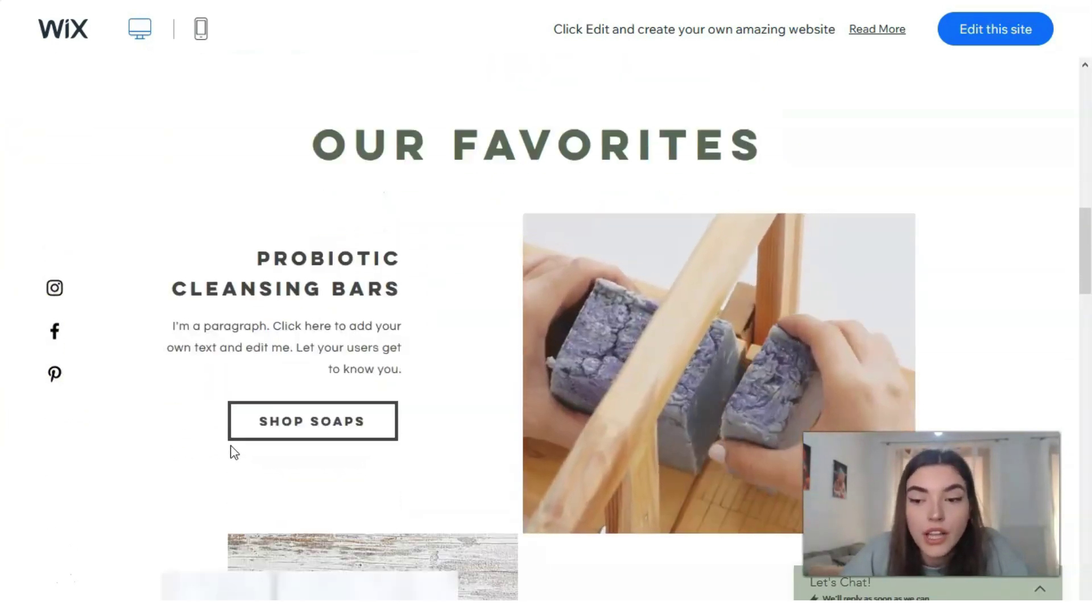
pyautogui.scroll(-1, 233, 448)
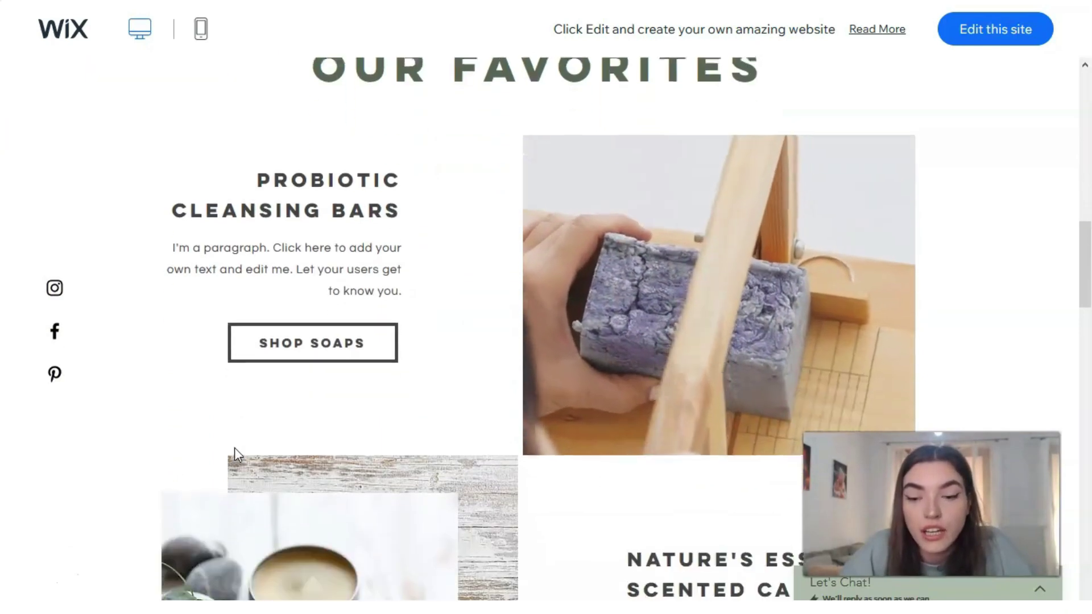
pyautogui.scroll(-1, 238, 452)
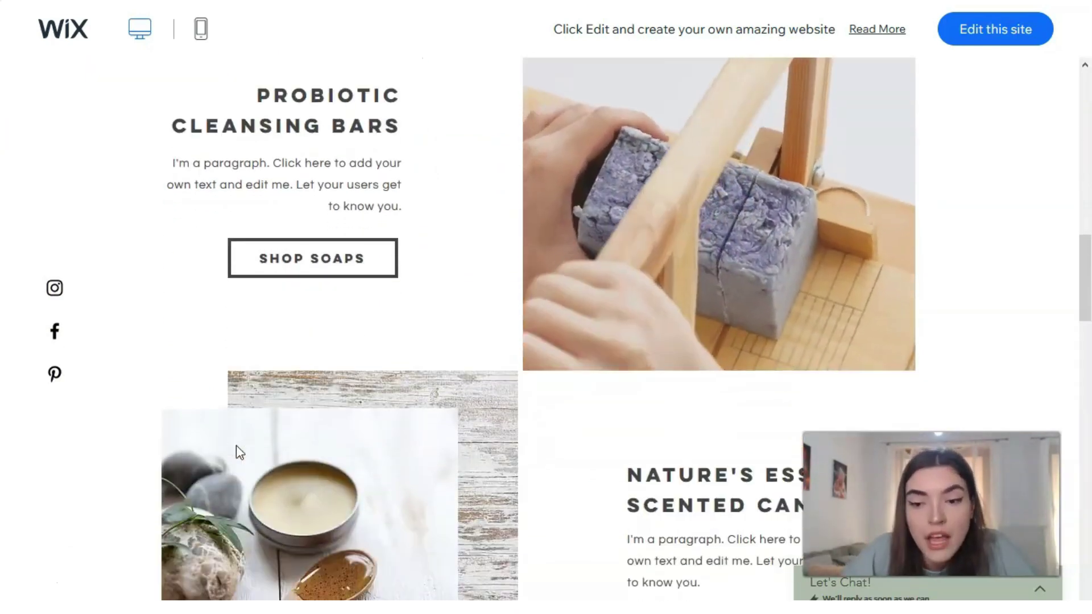
pyautogui.scroll(-2, 238, 449)
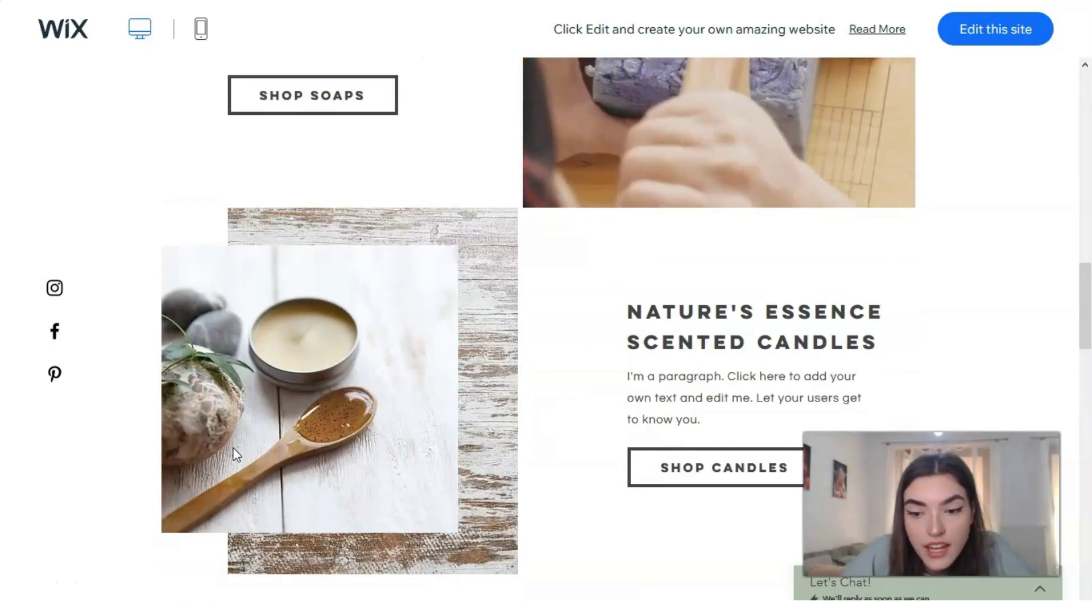
pyautogui.scroll(-1, 233, 454)
pyautogui.scroll(-2, 233, 449)
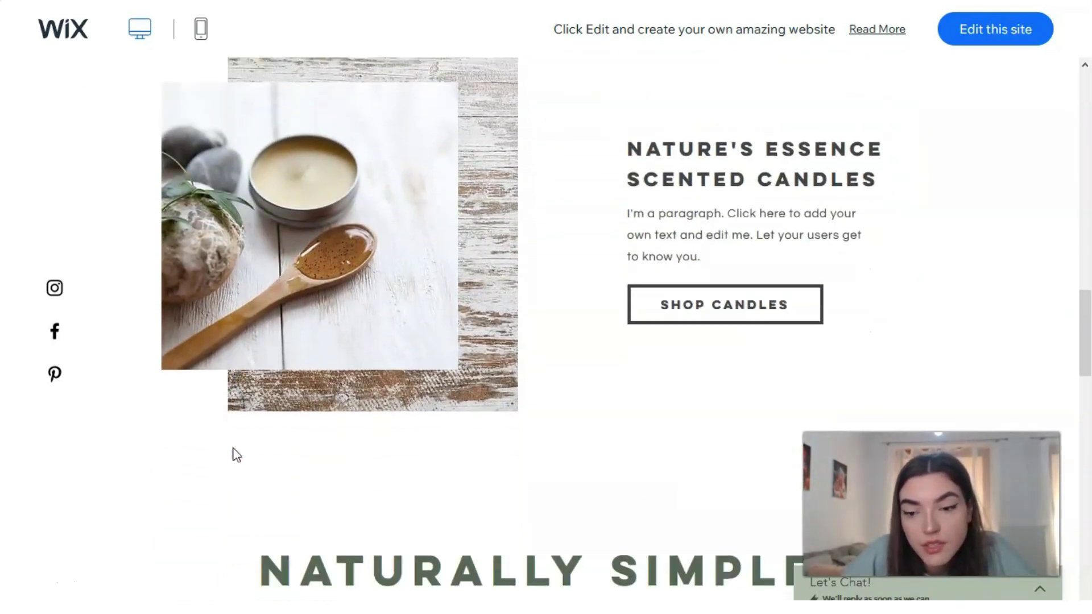
# Step: Examine the Frais demo from the Naturally Simple section and its testimonial down to the #FRAIS photo gallery
pyautogui.scroll(-2, 237, 455)
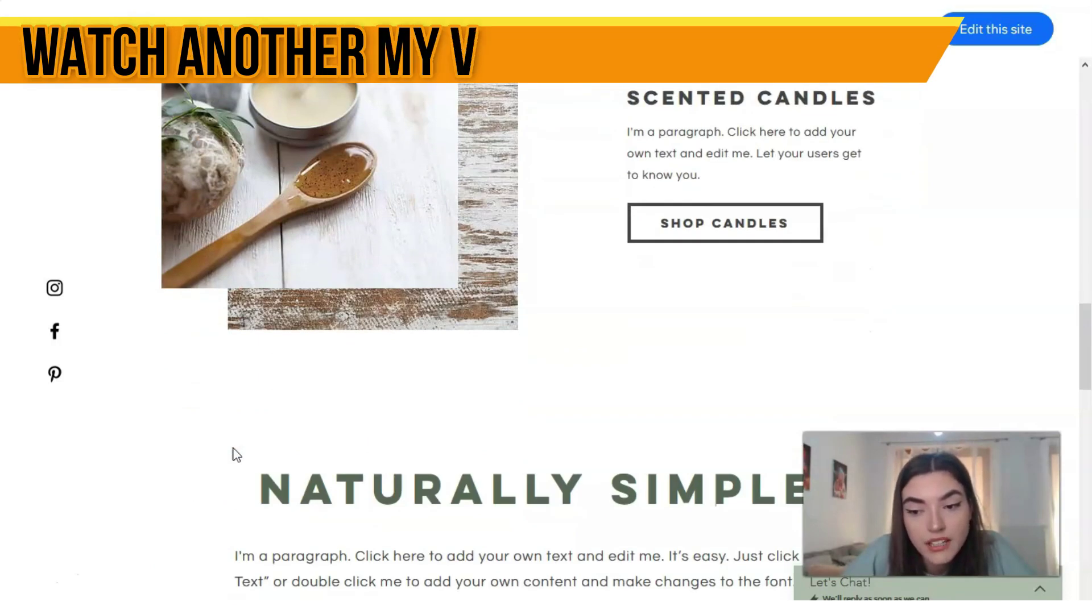
pyautogui.scroll(-2, 236, 455)
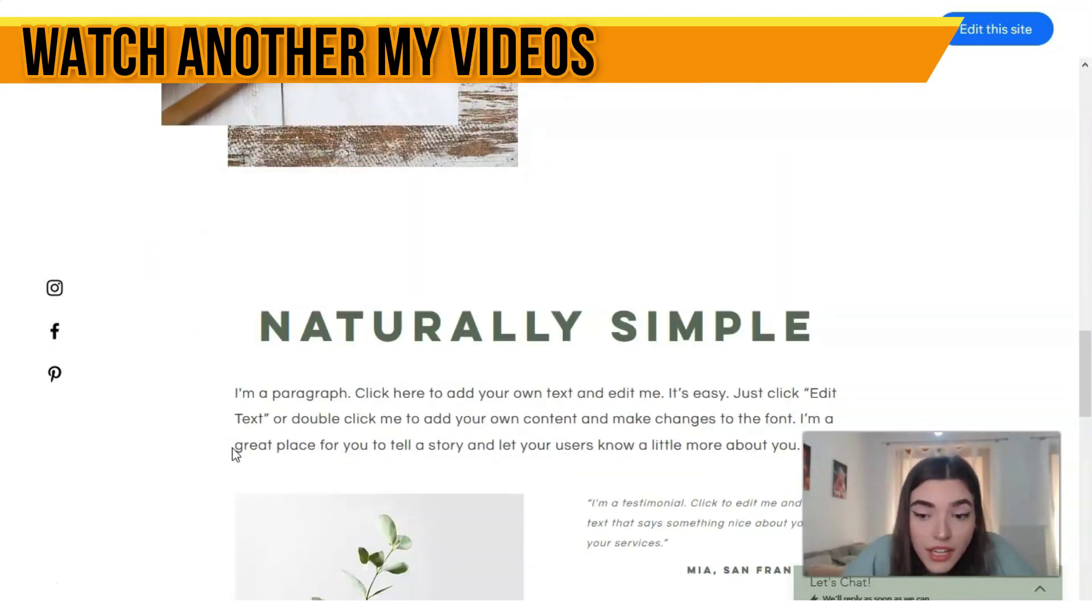
pyautogui.scroll(-3, 236, 453)
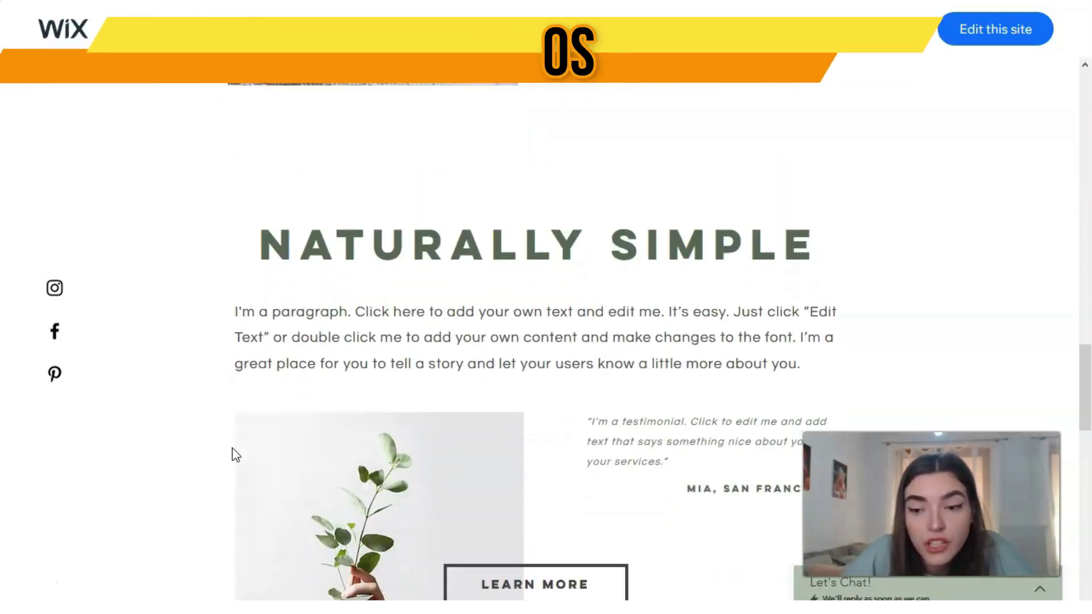
pyautogui.scroll(-4, 232, 434)
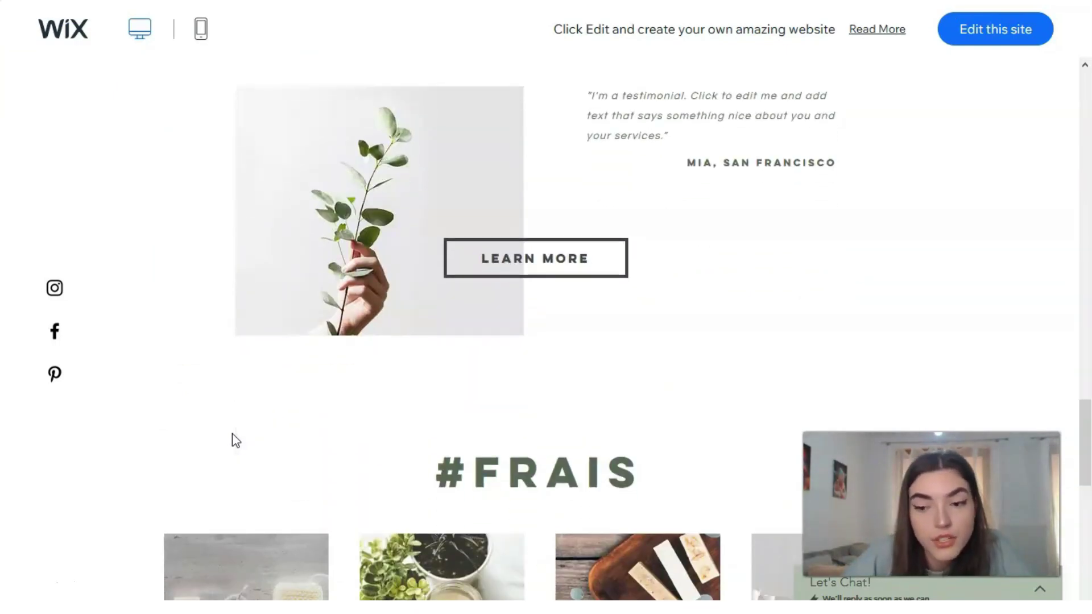
pyautogui.scroll(-1, 232, 433)
pyautogui.scroll(-9, 226, 438)
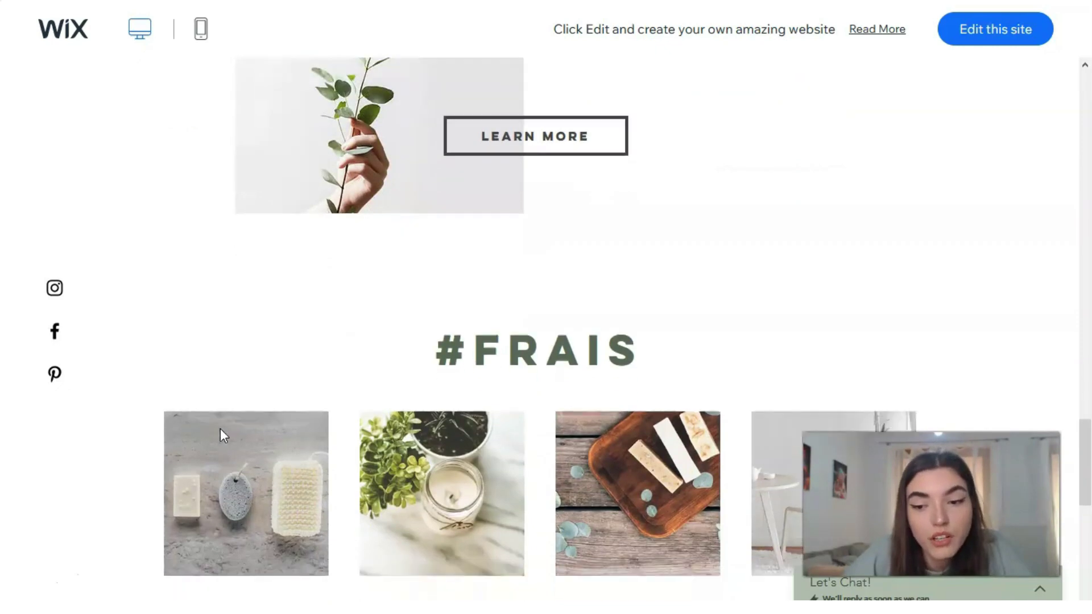
pyautogui.scroll(-1, 220, 430)
# Step: Go back up to the Frais demo's header and review its banner and Our Favorites section again
pyautogui.scroll(11, 220, 430)
pyautogui.scroll(18, 227, 421)
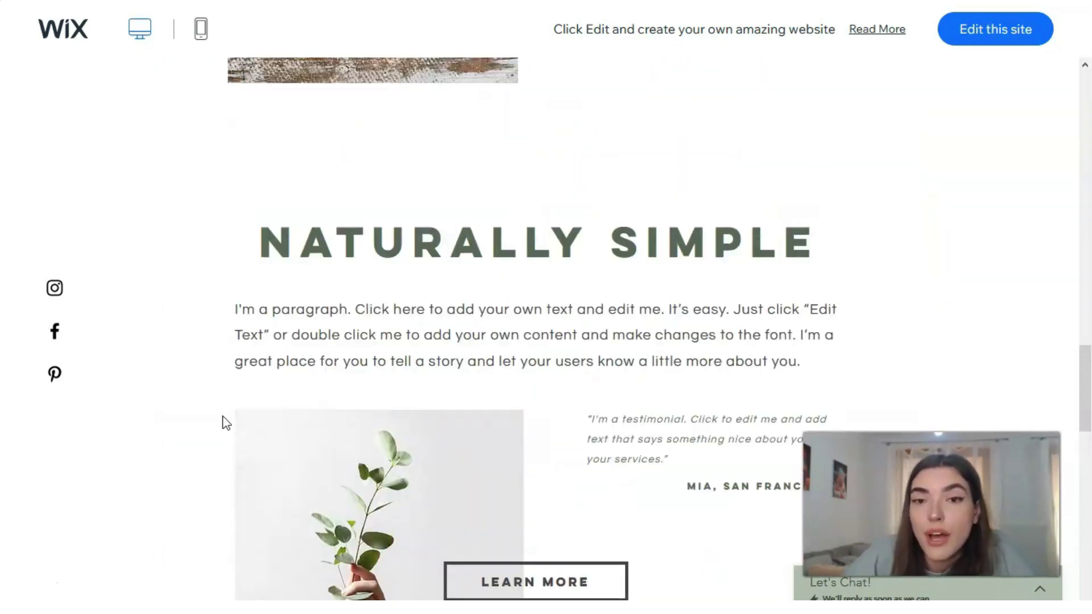
pyautogui.scroll(10, 226, 424)
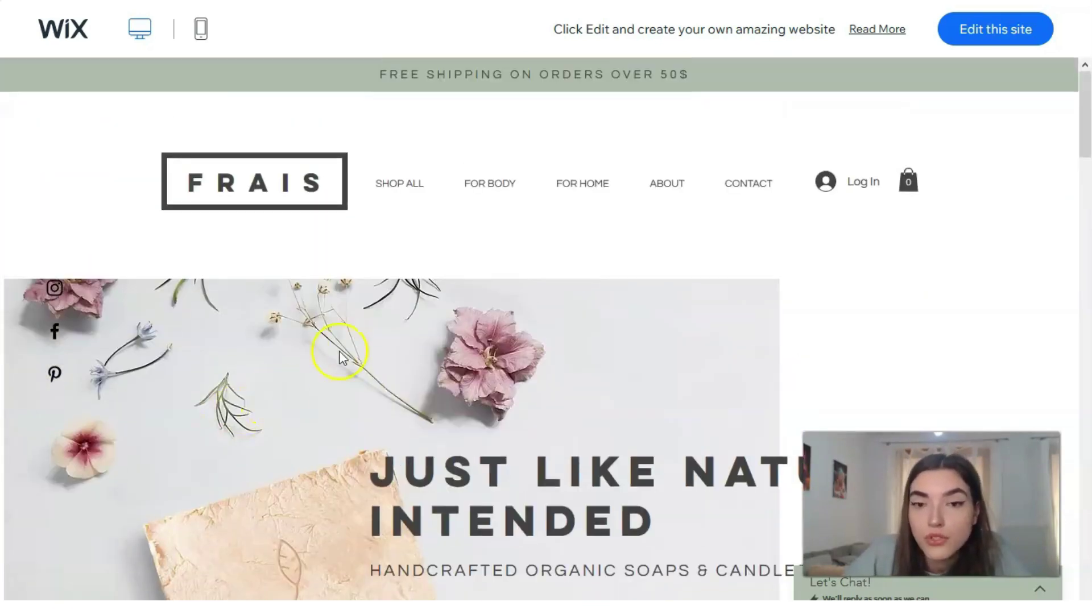
pyautogui.scroll(-10, 304, 377)
pyautogui.scroll(-2, 374, 300)
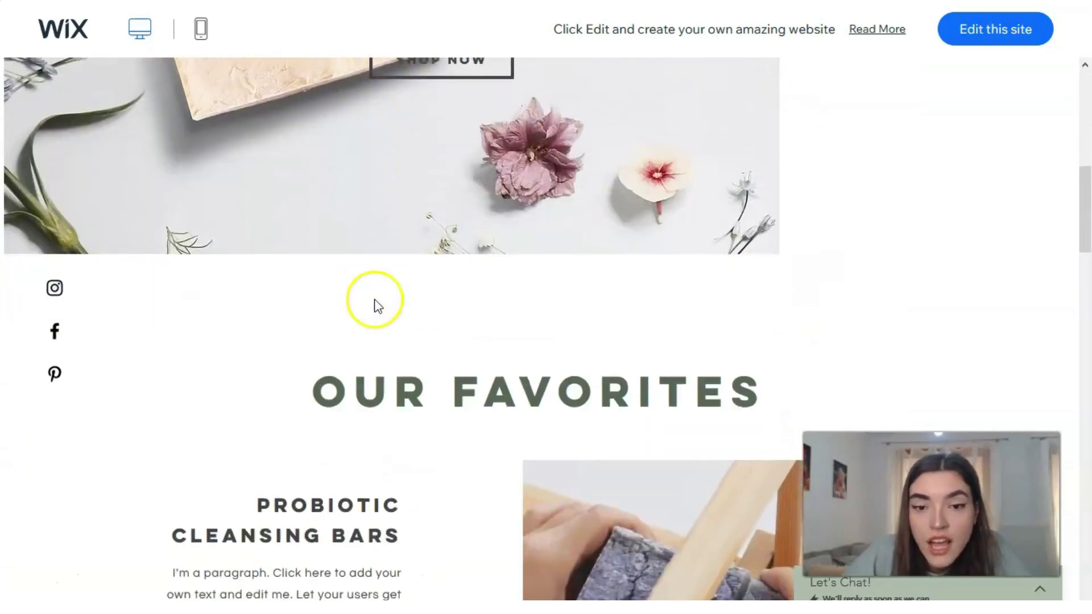
pyautogui.scroll(-2, 378, 300)
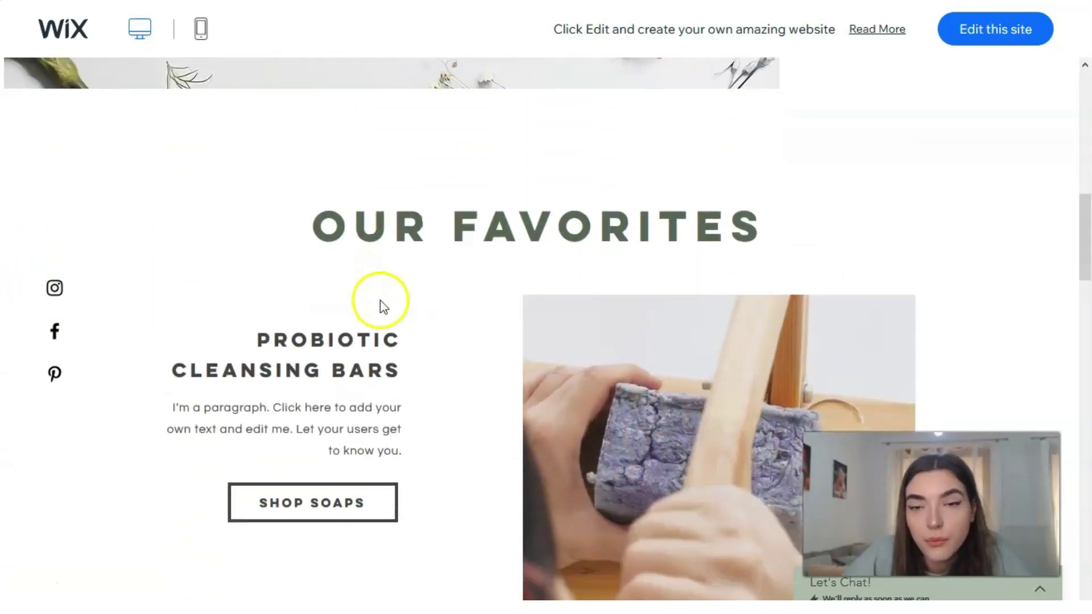
# Step: Switch the Frais demo to its mobile version and look through the page down to the footer
pyautogui.scroll(4, 377, 305)
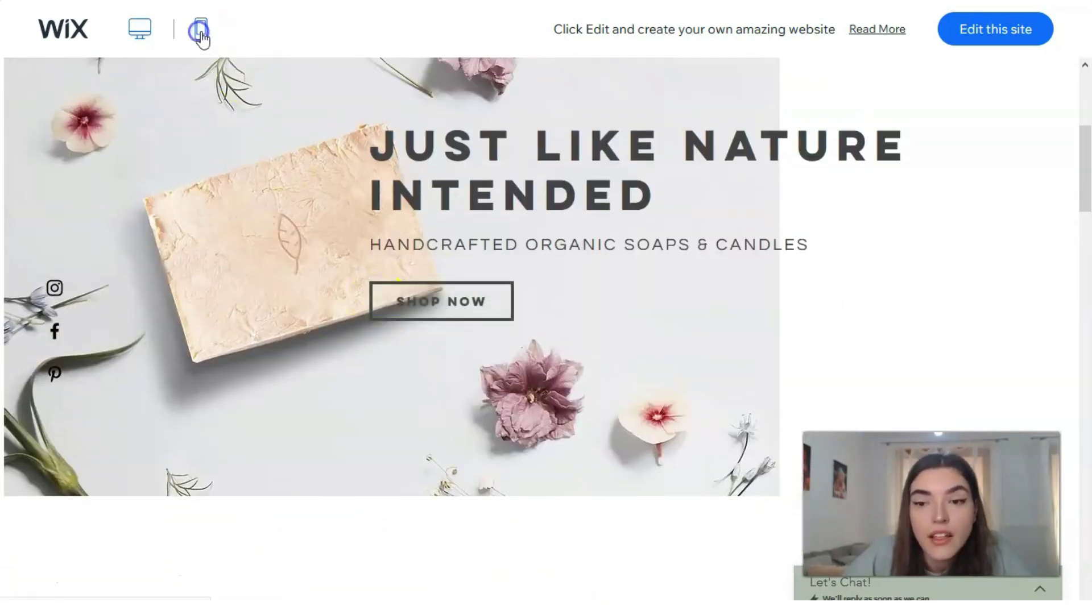
pyautogui.click(200, 32)
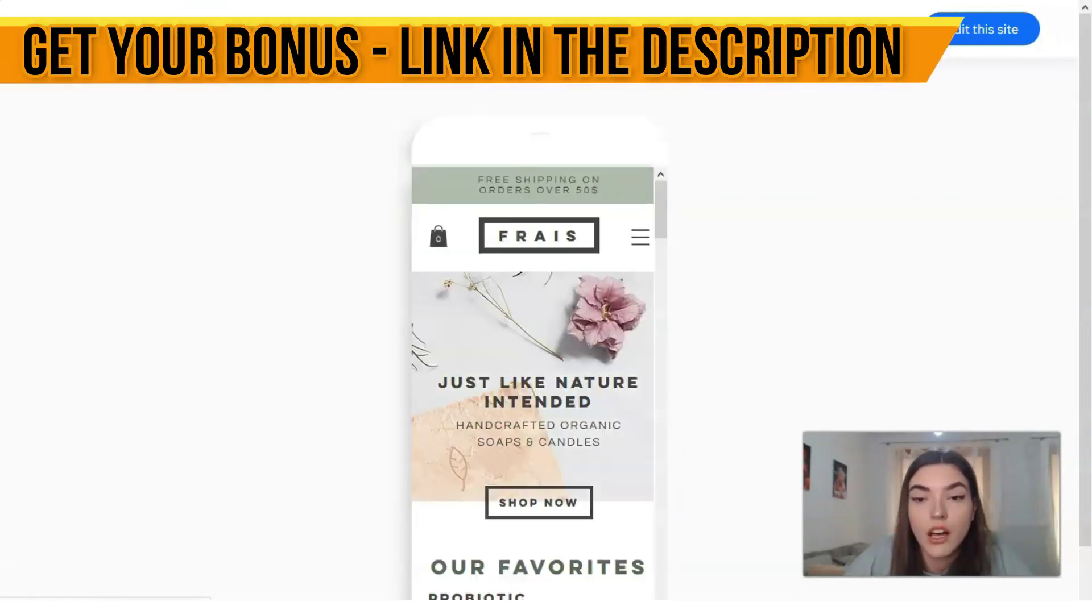
pyautogui.moveTo(658, 227); pyautogui.dragTo(652, 550)
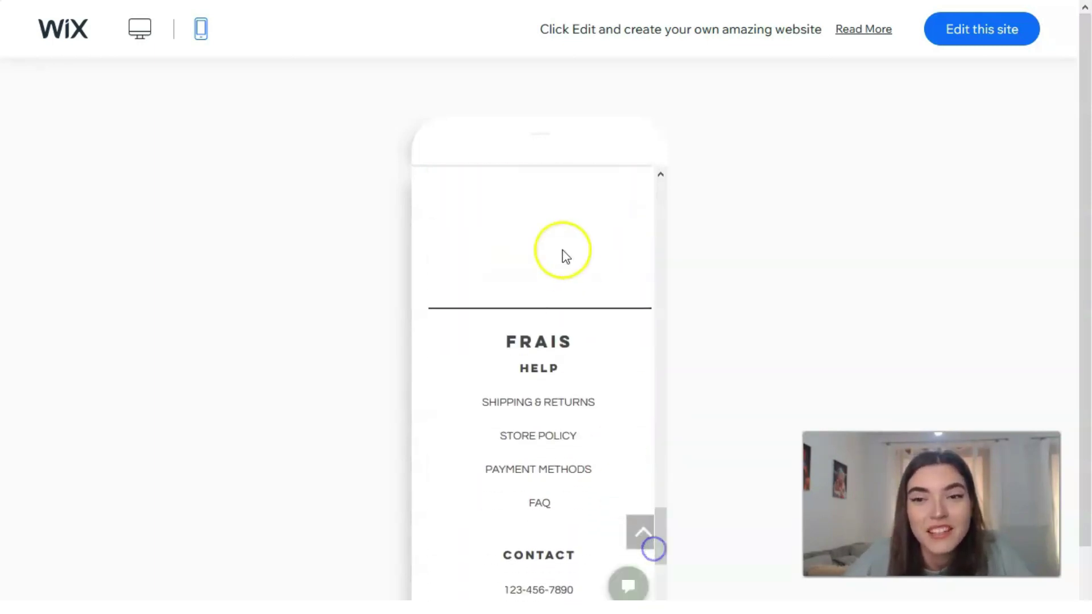
# Step: Return to the online store templates and open the full demo of the Plant Boutique template
pyautogui.hotkey('alt', 'Left')
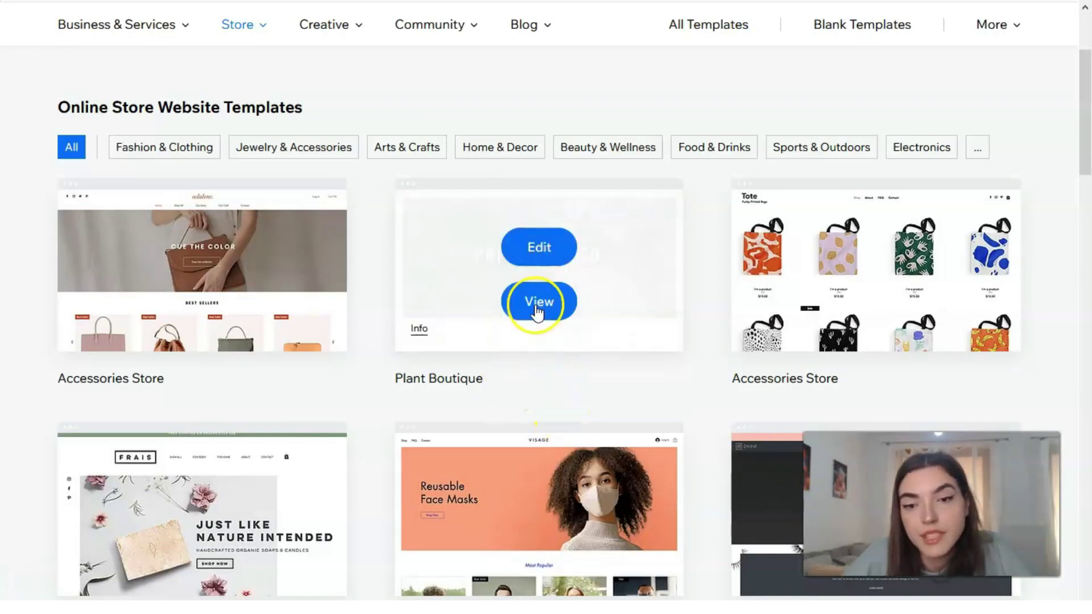
pyautogui.click(537, 302)
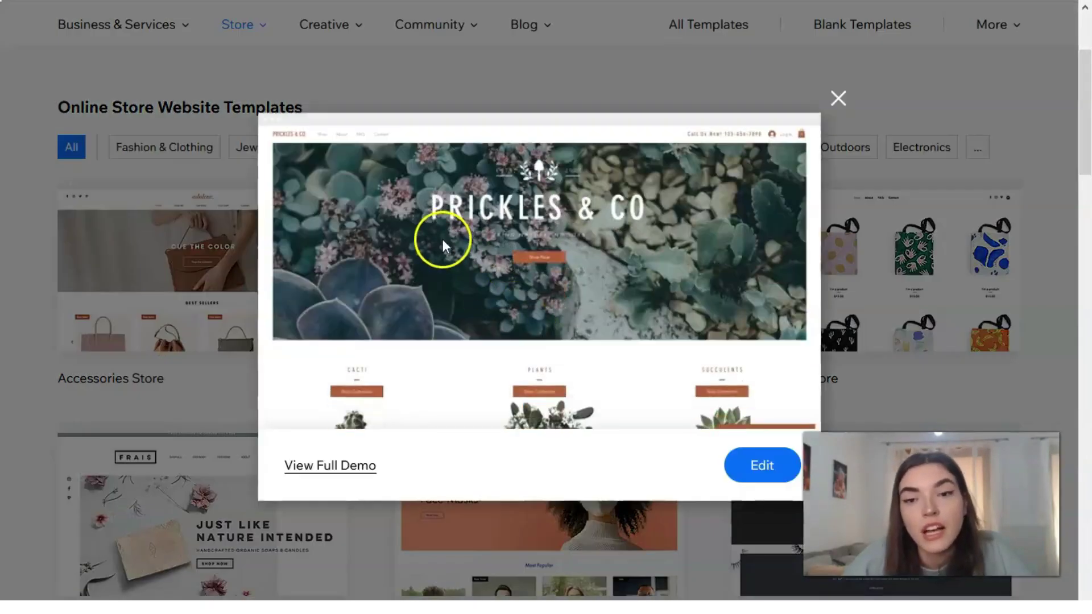
pyautogui.click(359, 470)
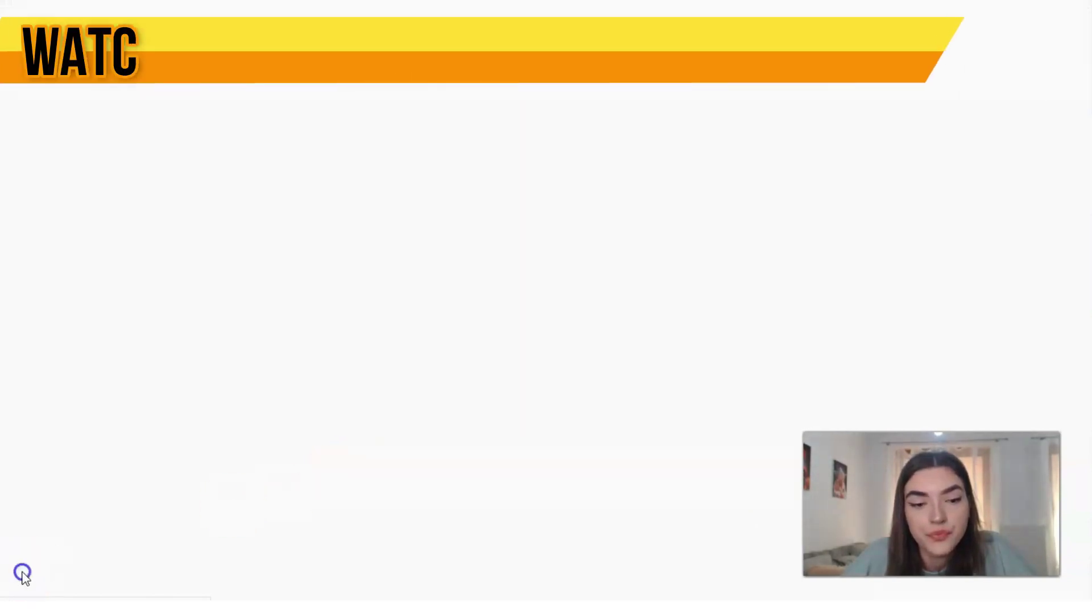
# Step: Look through the Plant Boutique demo from its collection cards and About Us section down to the footer map
pyautogui.scroll(-10, 687, 281)
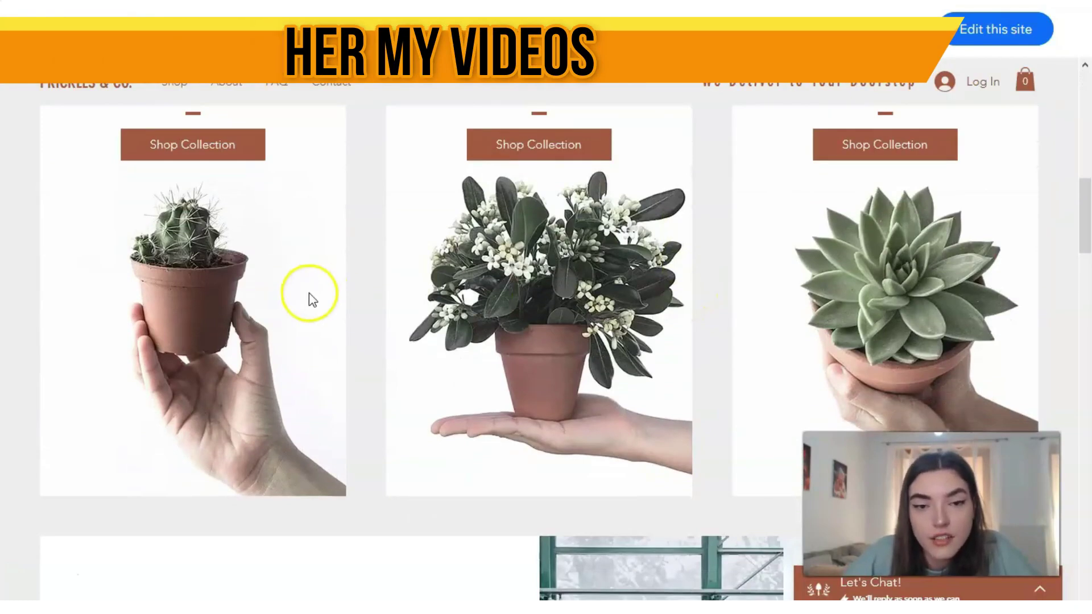
pyautogui.scroll(-3, 673, 307)
pyautogui.scroll(-8, 804, 300)
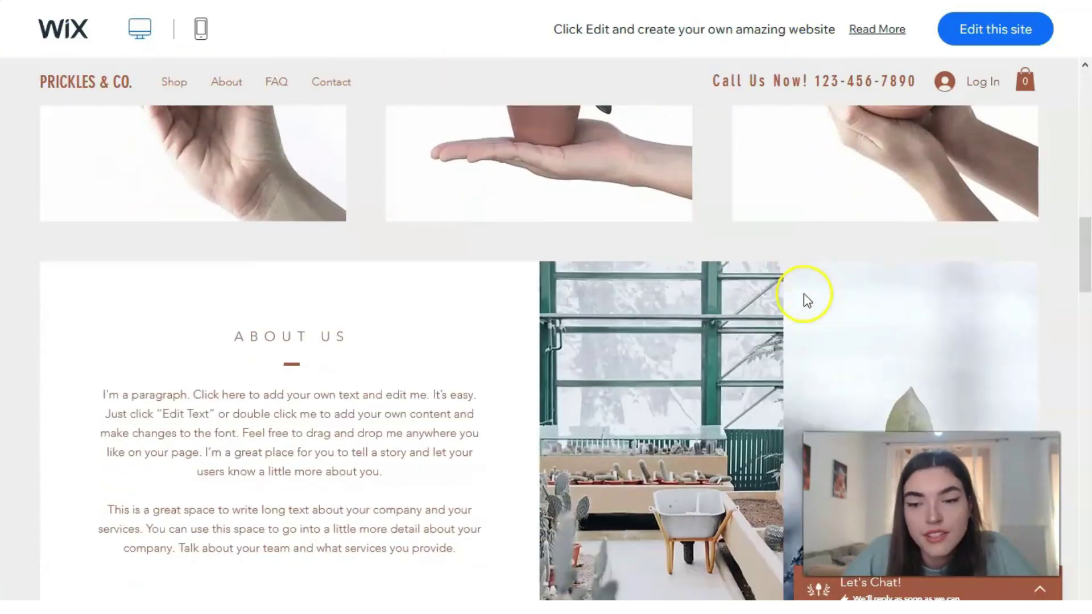
pyautogui.scroll(-10, 805, 292)
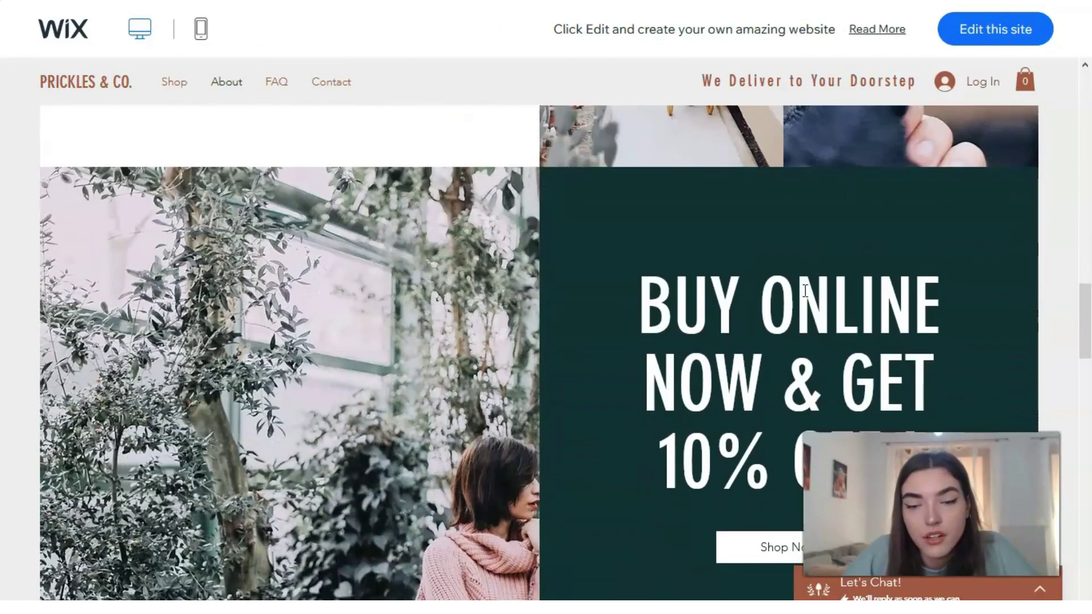
pyautogui.scroll(-10, 807, 297)
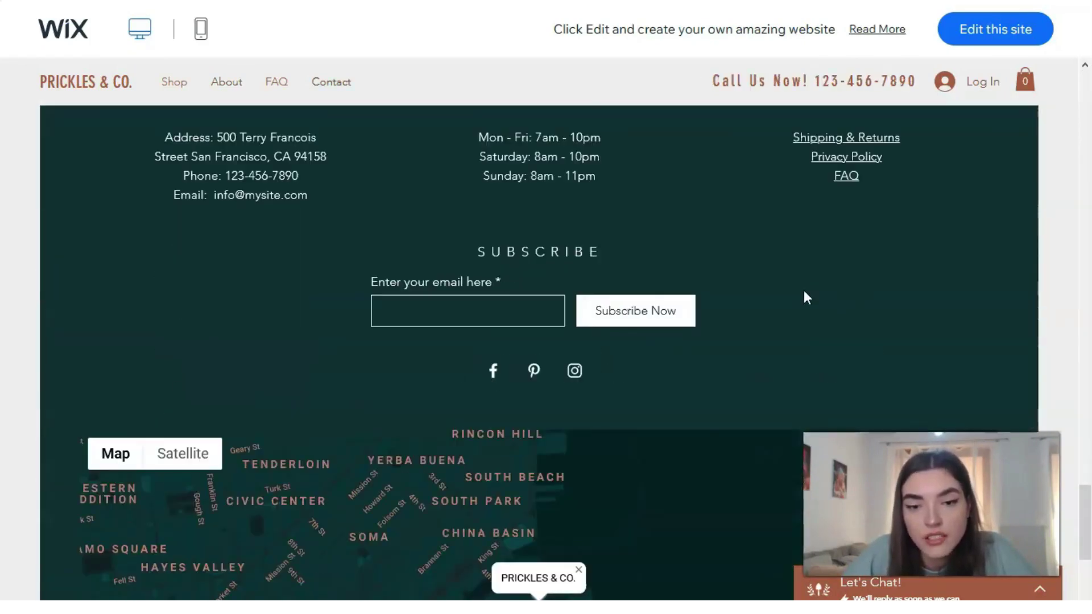
pyautogui.scroll(-5, 803, 290)
# Step: Go back up past the contact form and About Us section to the Prickles & Co banner
pyautogui.scroll(20, 803, 290)
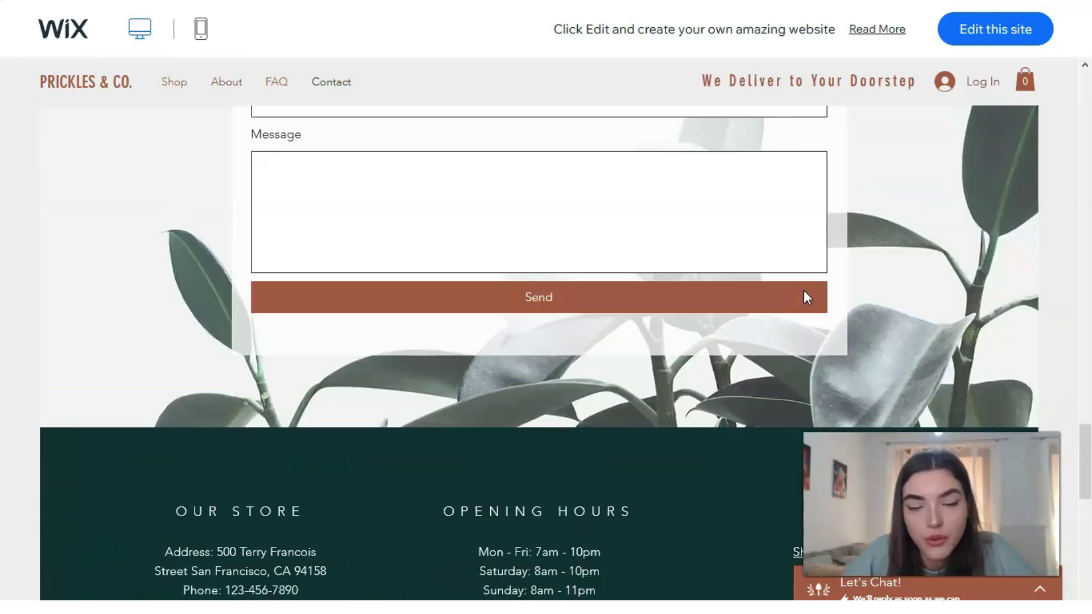
pyautogui.scroll(15, 802, 294)
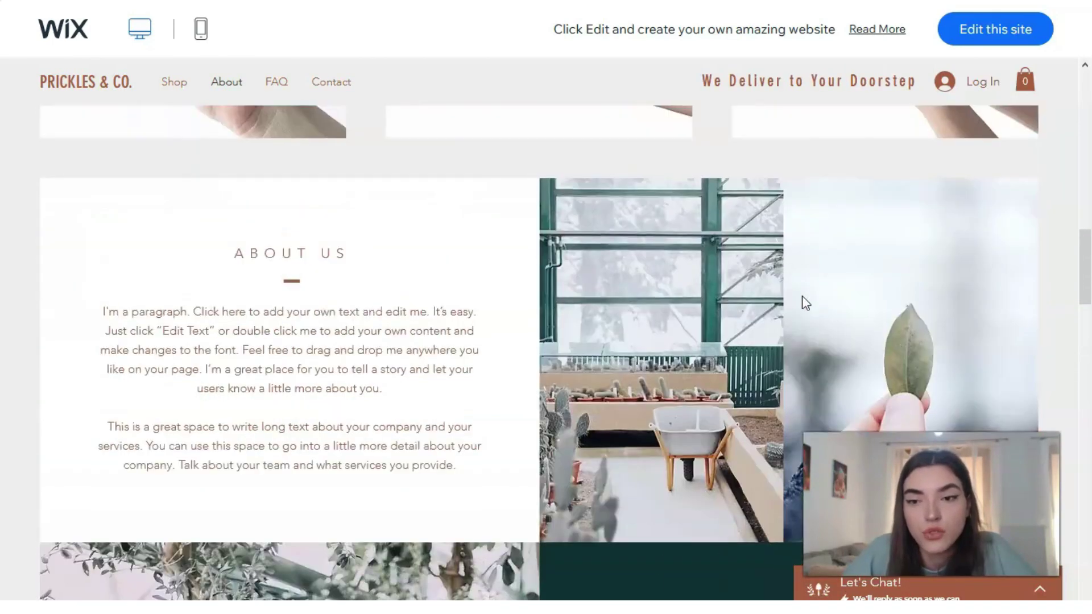
pyautogui.scroll(2, 803, 298)
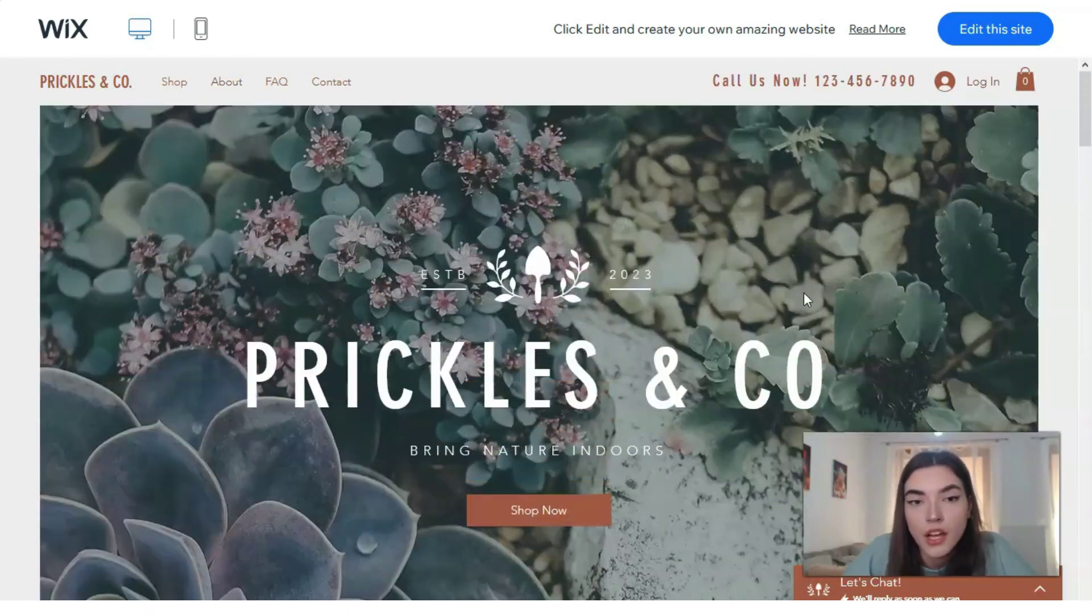
# Step: Switch the Plant Boutique demo to its mobile version and skim the page before returning to its banner
pyautogui.click(200, 31)
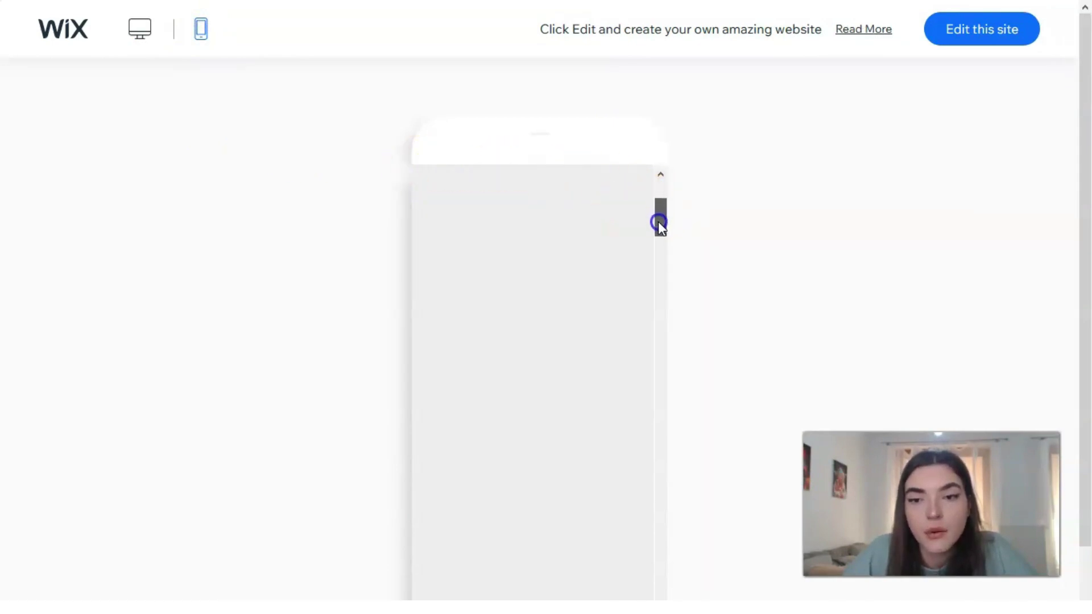
pyautogui.moveTo(659, 243); pyautogui.dragTo(675, 421)
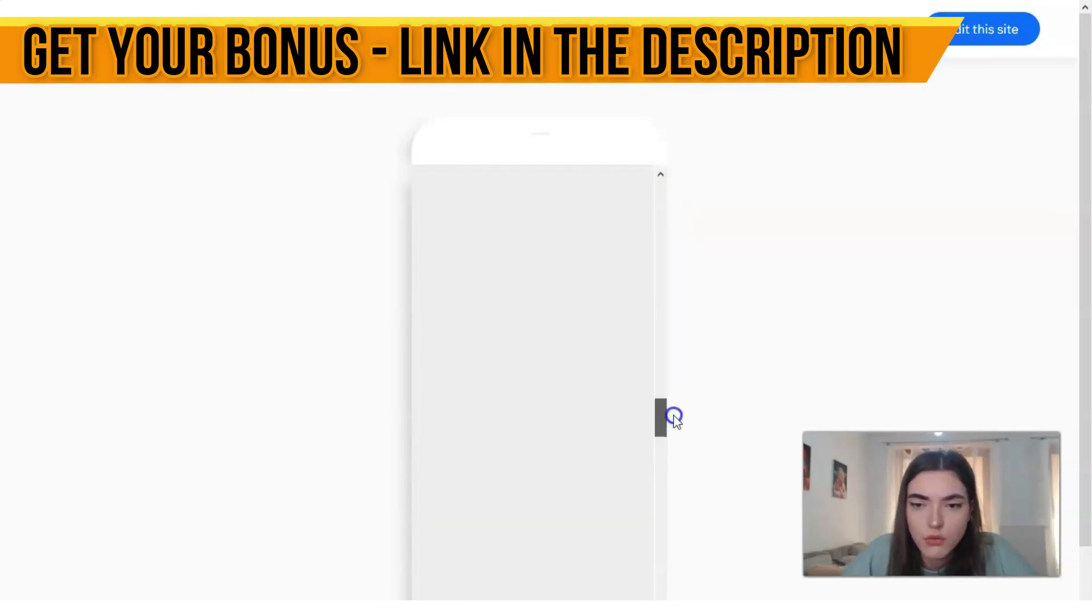
pyautogui.moveTo(682, 371); pyautogui.dragTo(674, 203)
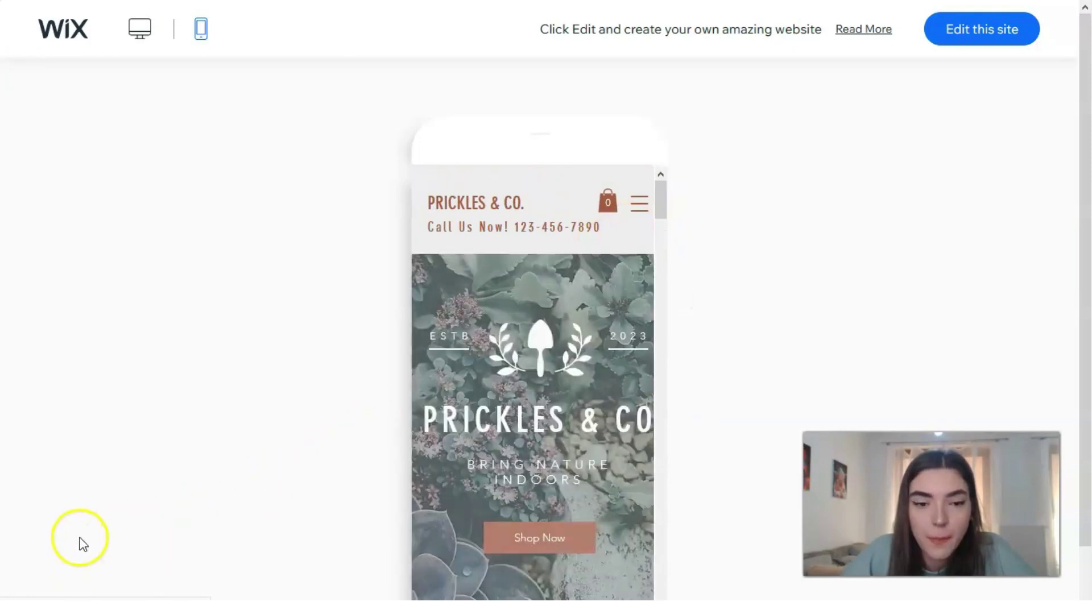
pyautogui.moveTo(657, 192); pyautogui.dragTo(665, 212)
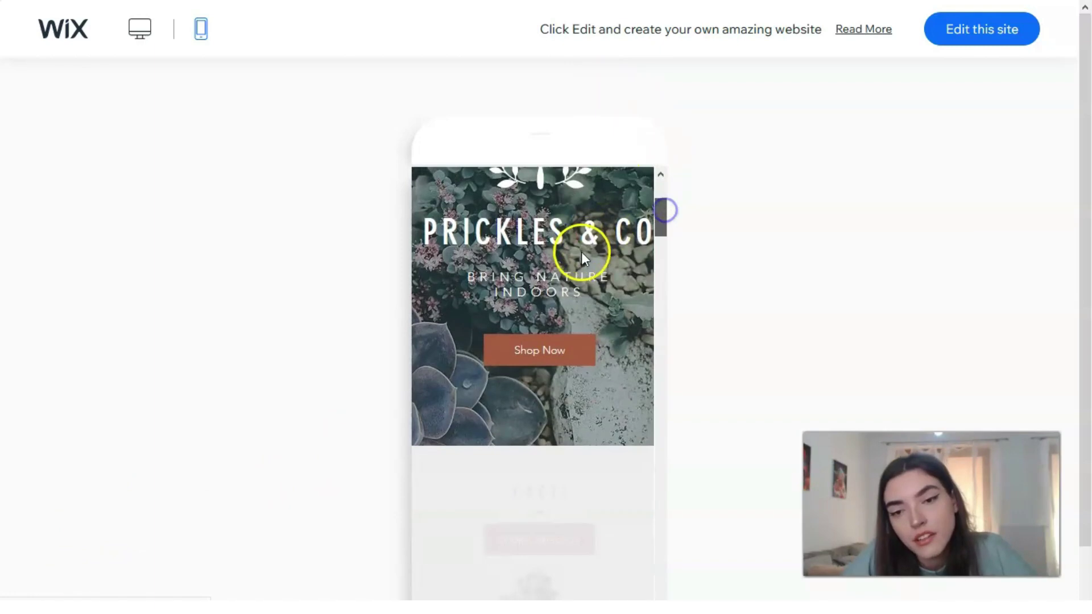
# Step: Examine the mobile demo's Cacti and Plants collections, About Us text, 10% off banner and special requests form
pyautogui.scroll(-4, 583, 253)
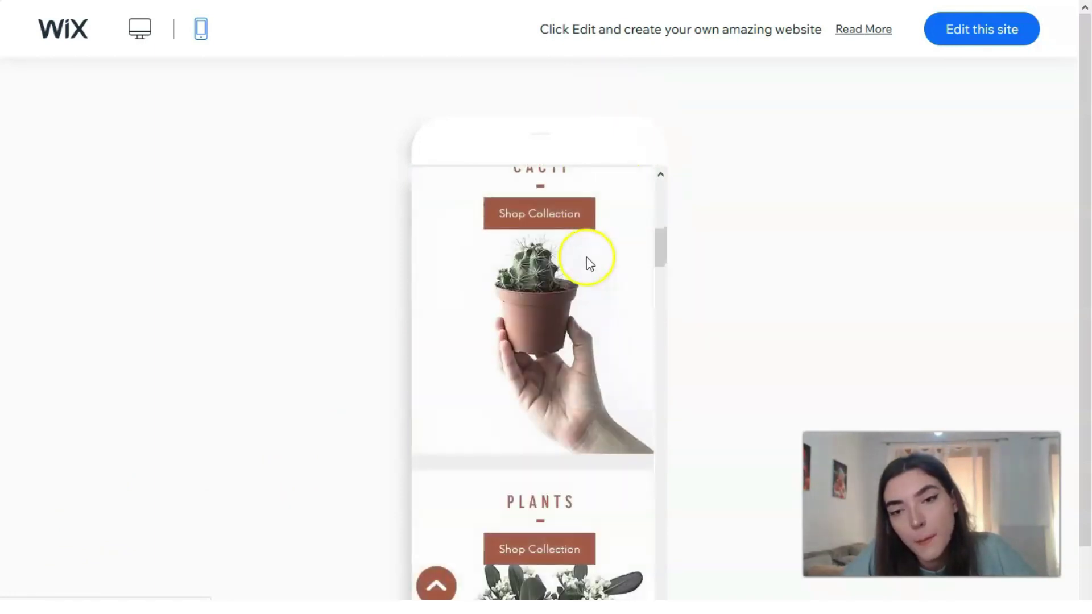
pyautogui.scroll(-4, 602, 268)
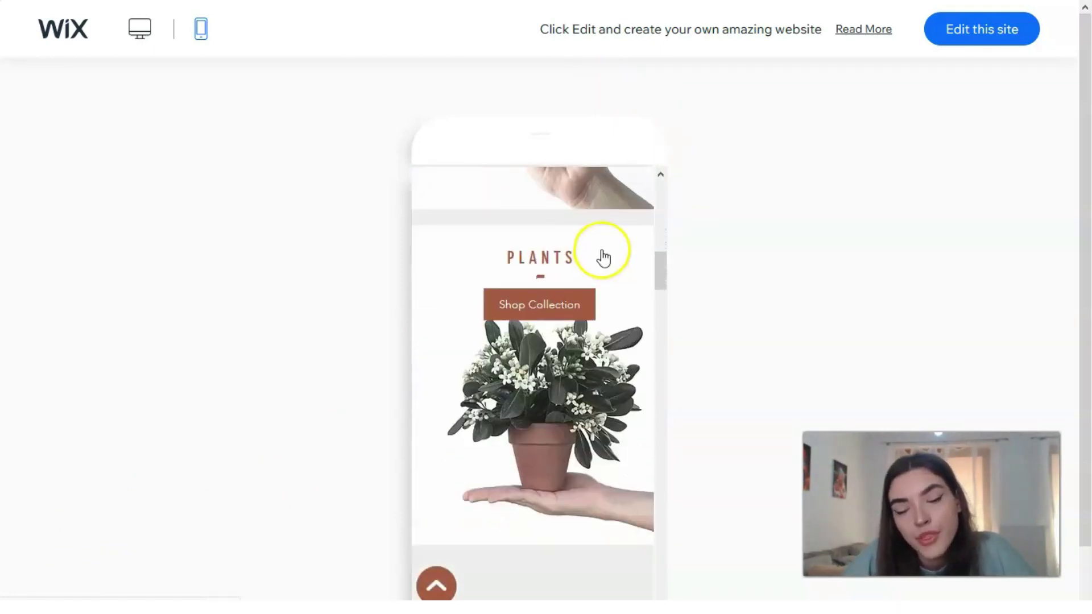
pyautogui.scroll(-5, 602, 267)
pyautogui.scroll(-6, 605, 257)
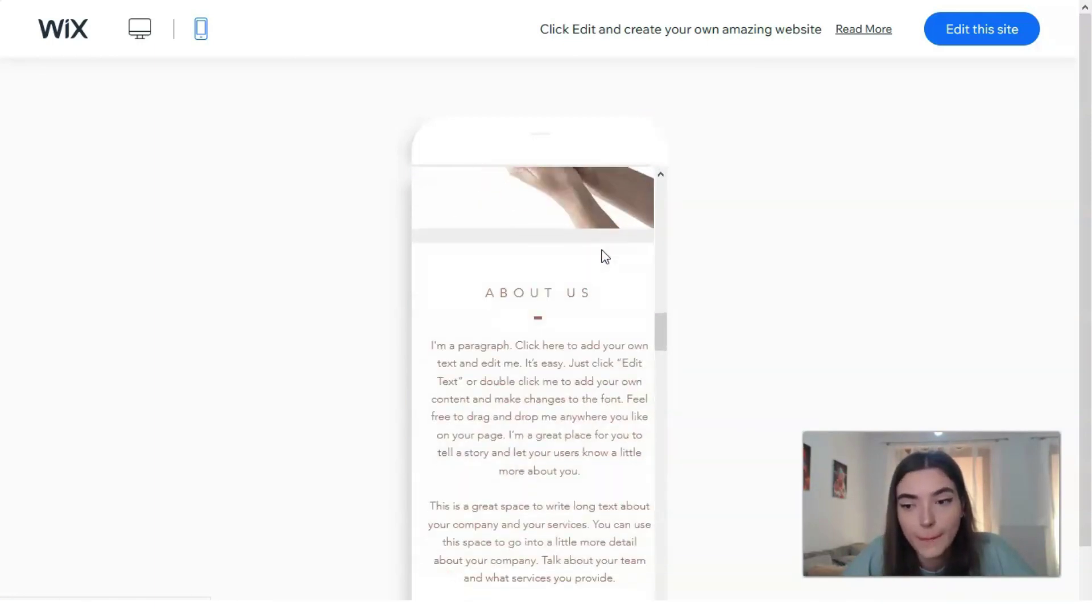
pyautogui.scroll(-7, 604, 257)
pyautogui.scroll(-7, 605, 257)
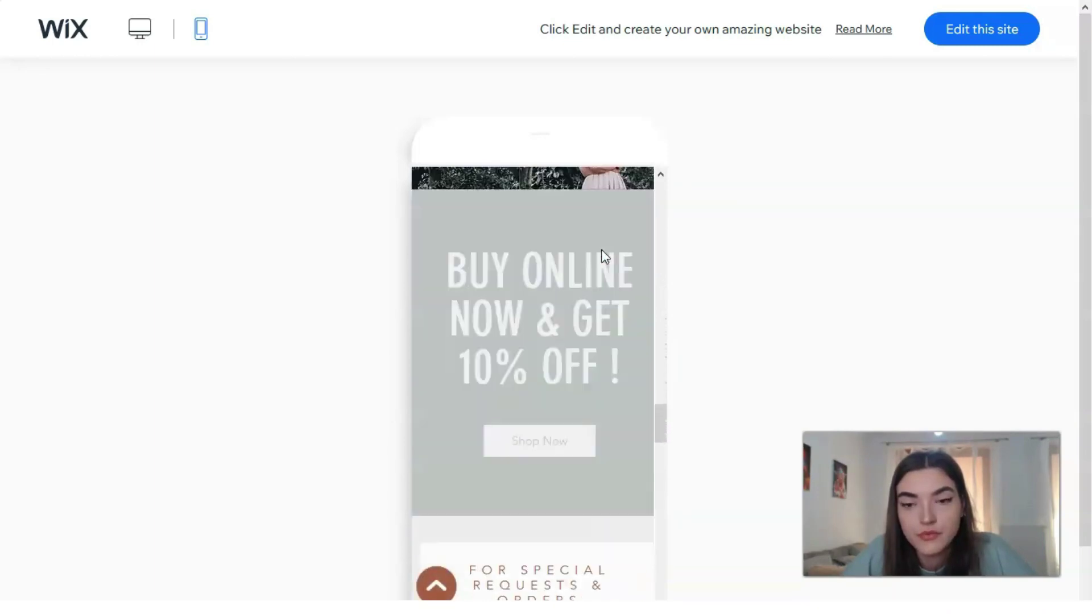
pyautogui.scroll(-7, 604, 257)
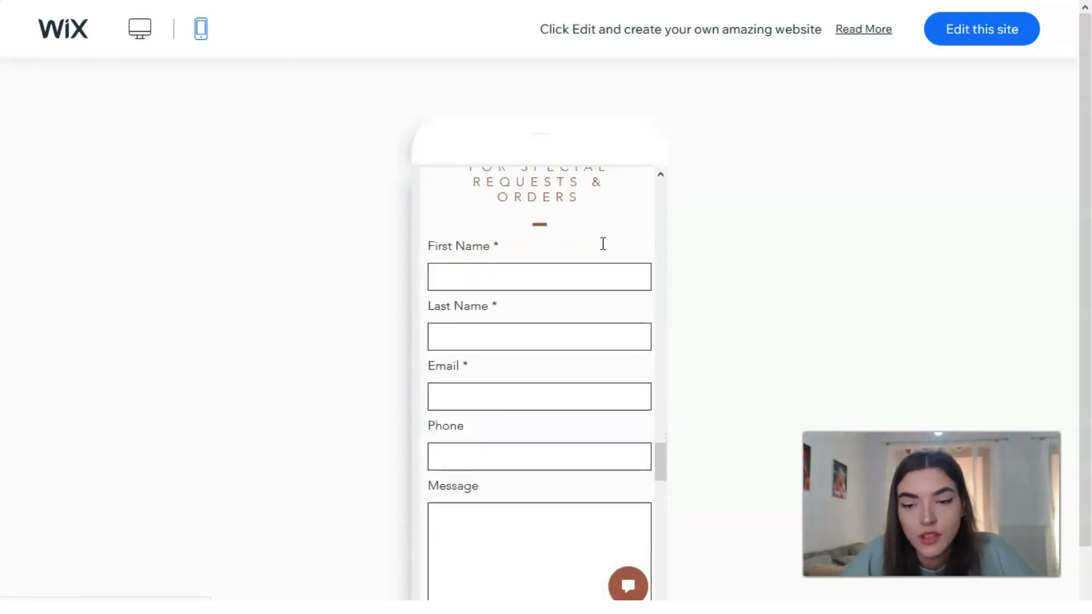
pyautogui.scroll(-3, 603, 244)
# Step: Return to the top of the mobile demo and open the template for editing in the Wix Editor
pyautogui.scroll(10, 603, 246)
pyautogui.scroll(10, 602, 244)
pyautogui.click(726, 240)
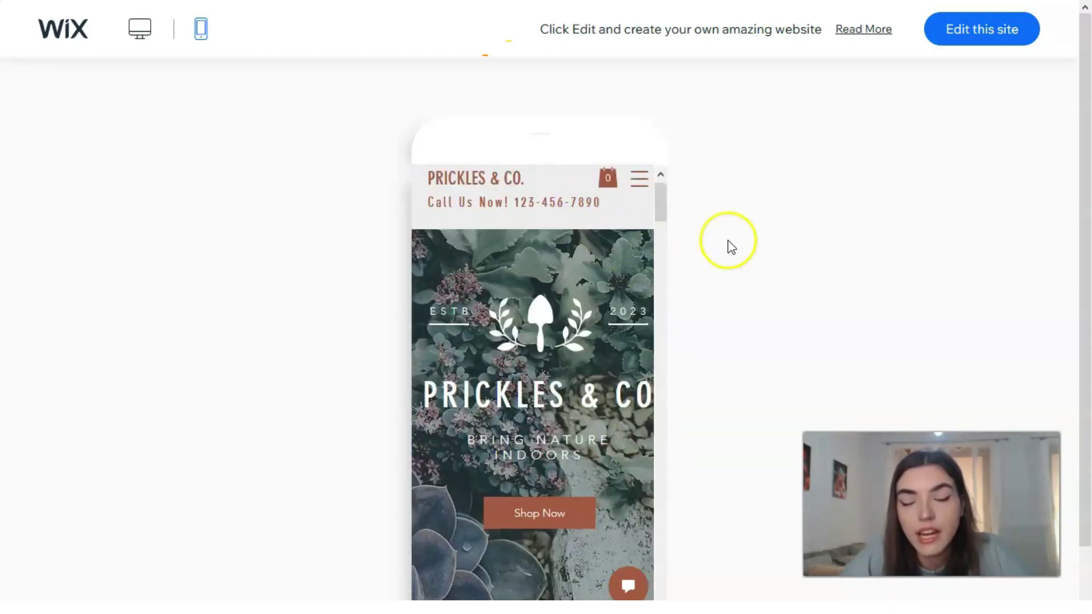
pyautogui.click(984, 39)
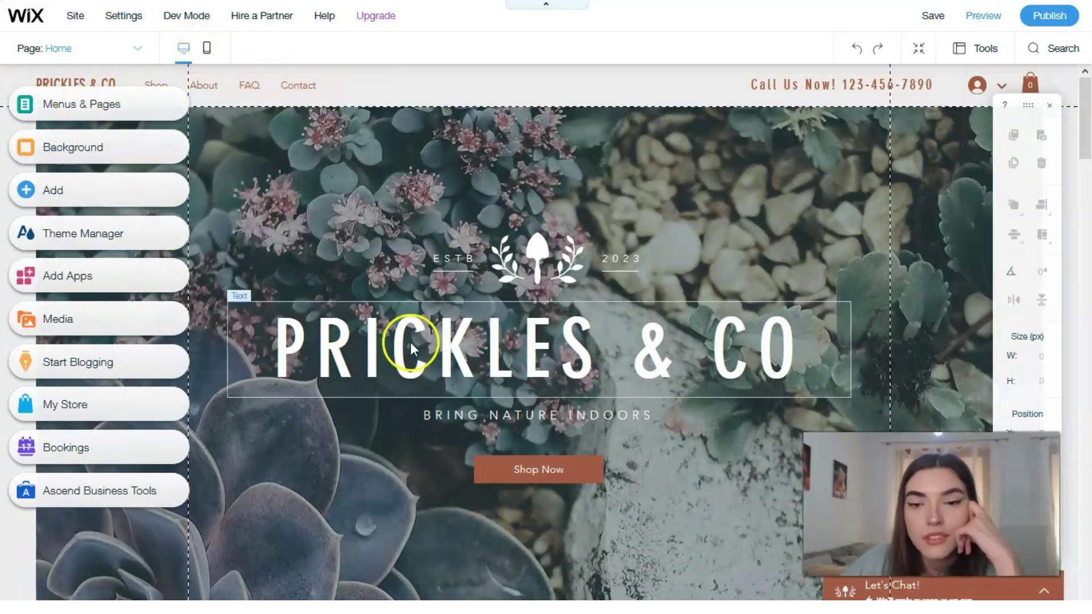
# Step: Open the Text Settings of the PRICKLES & CO banner heading and move the settings window beside the editor's tool list
pyautogui.scroll(-2, 405, 341)
pyautogui.scroll(-1, 405, 341)
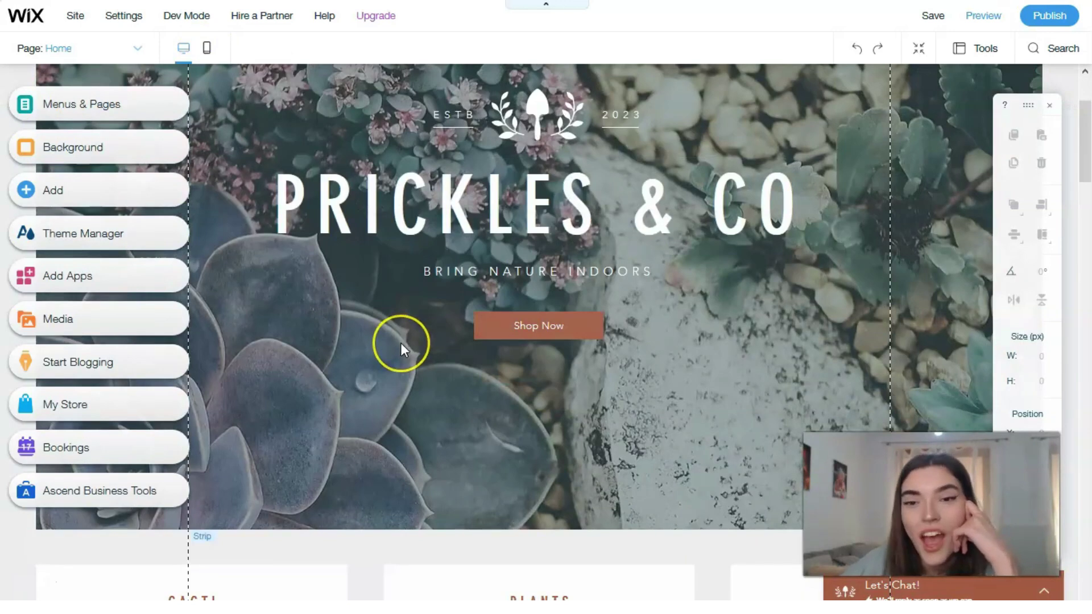
pyautogui.scroll(2, 401, 343)
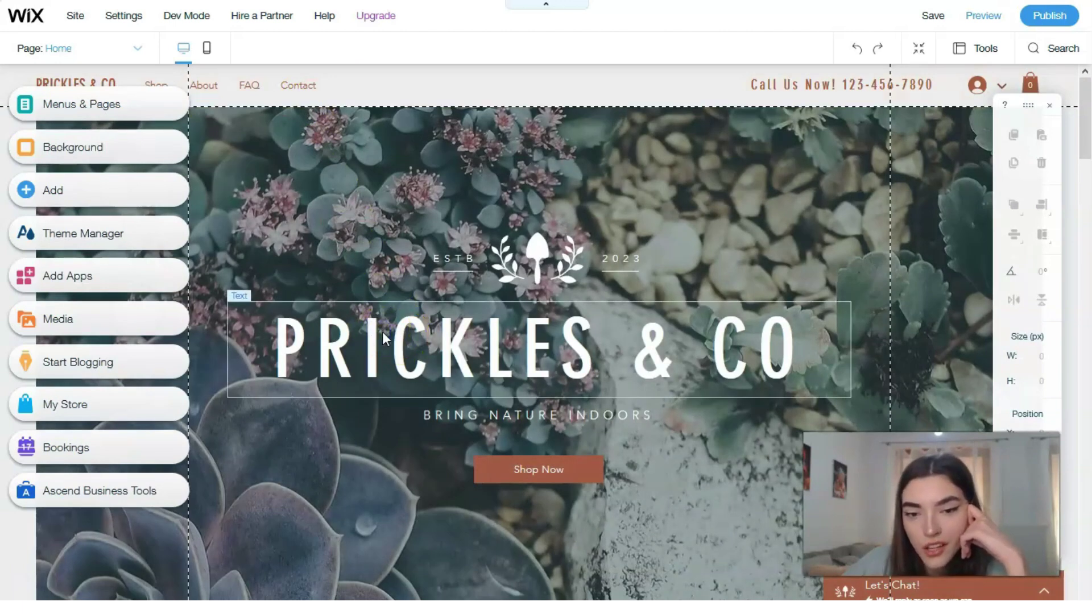
pyautogui.click(380, 333)
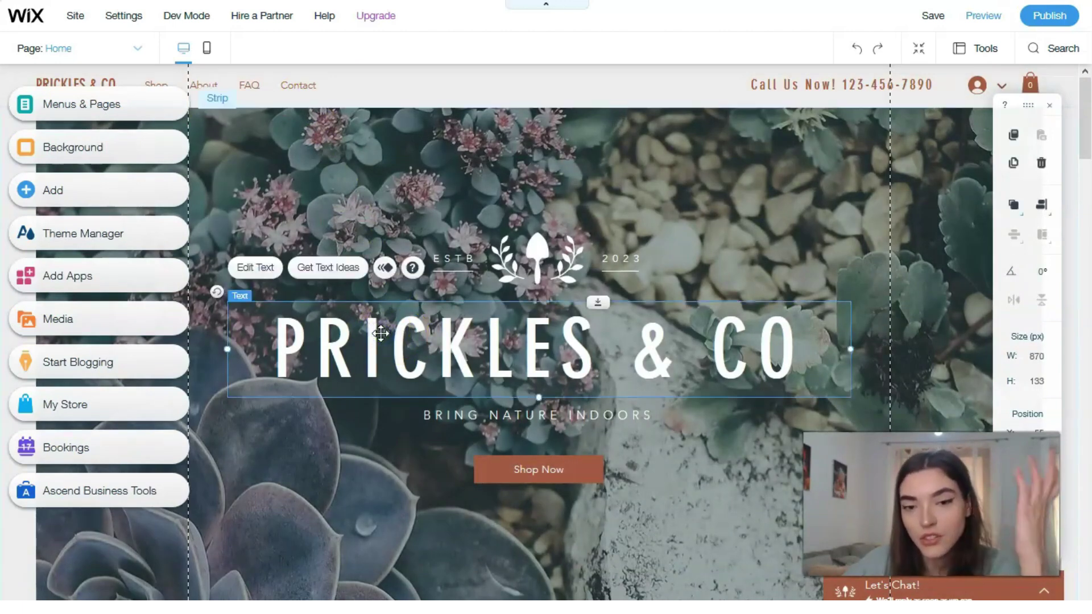
pyautogui.click(387, 335)
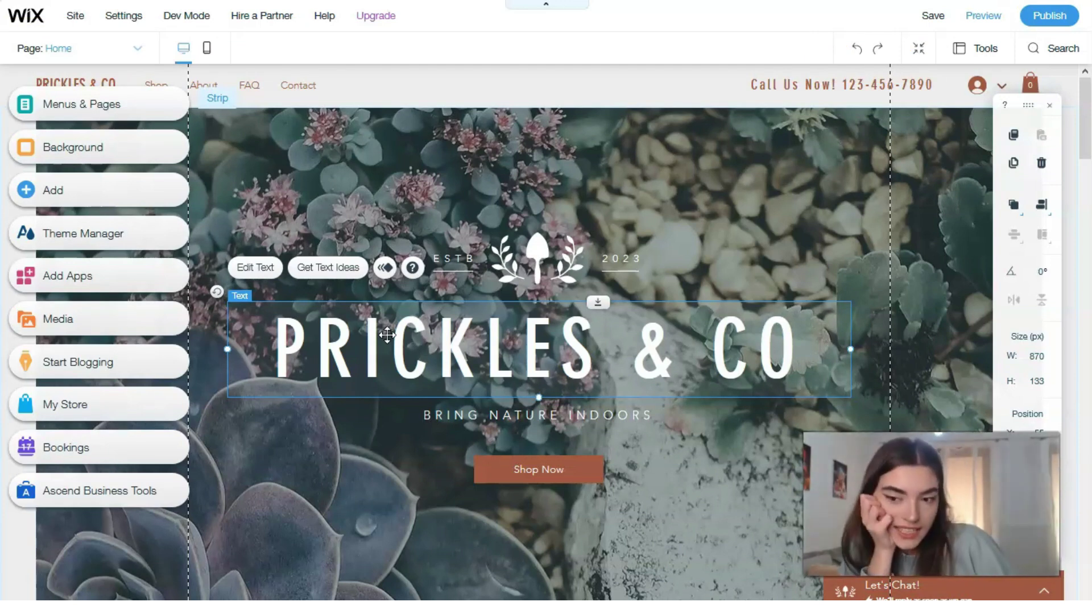
pyautogui.click(257, 269)
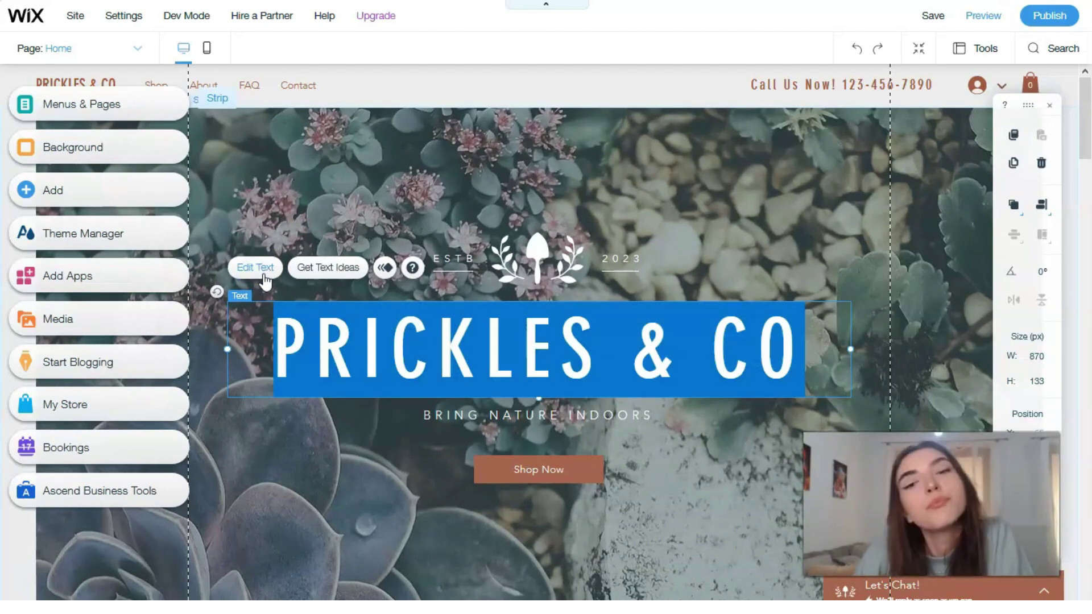
pyautogui.click(252, 263)
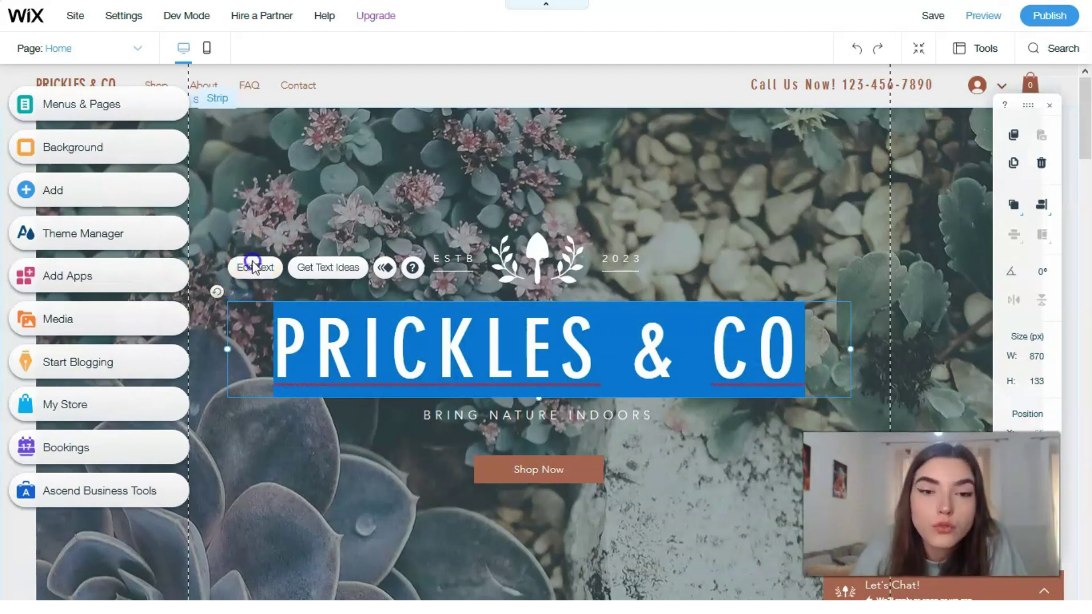
pyautogui.moveTo(944, 142); pyautogui.dragTo(307, 171)
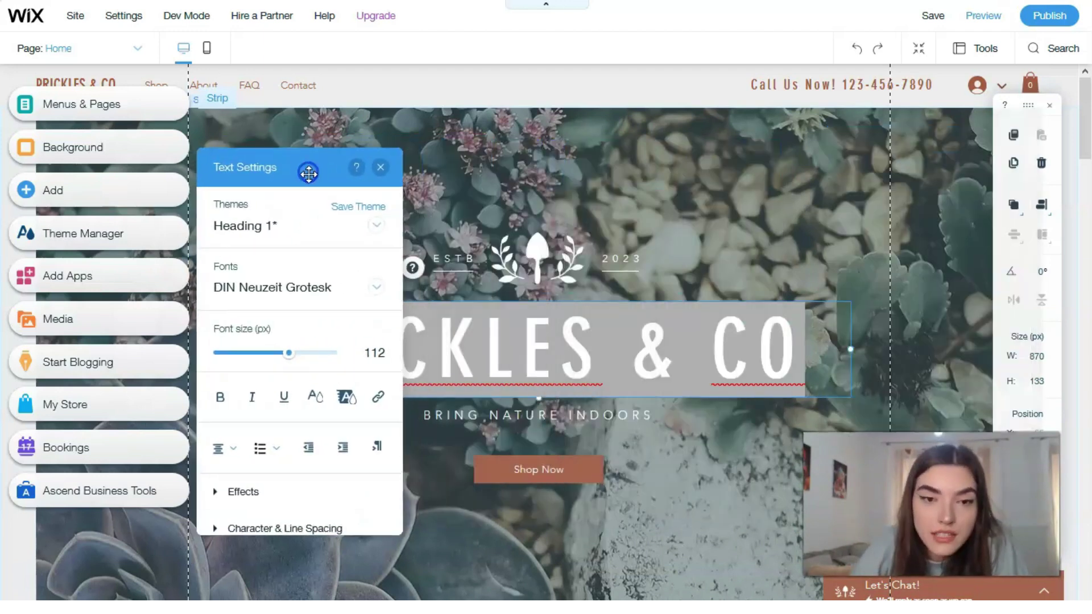
# Step: Apply the Heading 2 theme to the banner heading and try the Enriqueta font on it
pyautogui.click(377, 225)
pyautogui.click(345, 284)
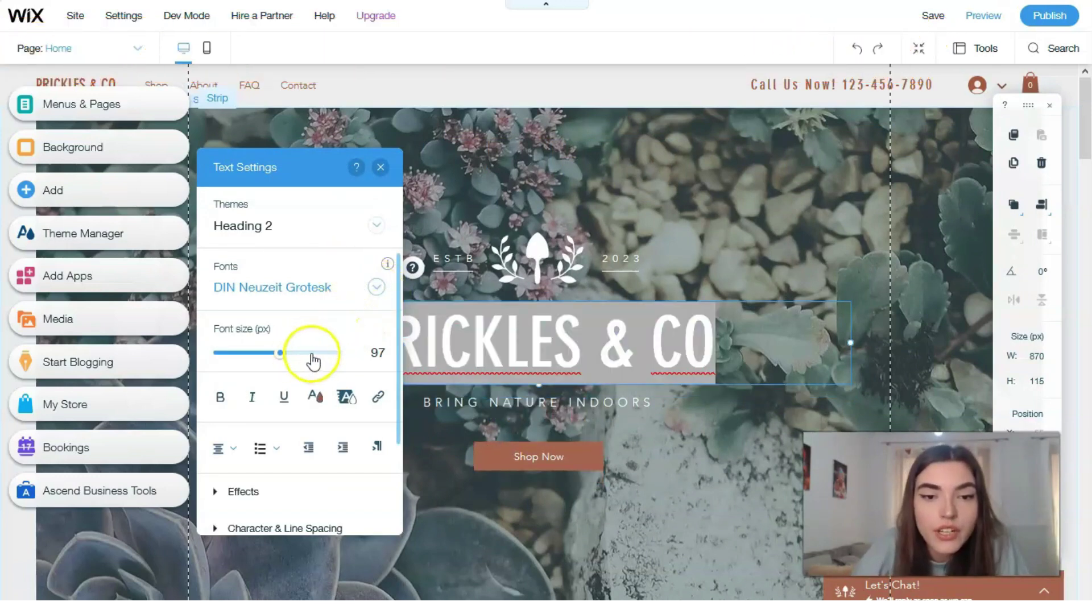
pyautogui.click(373, 287)
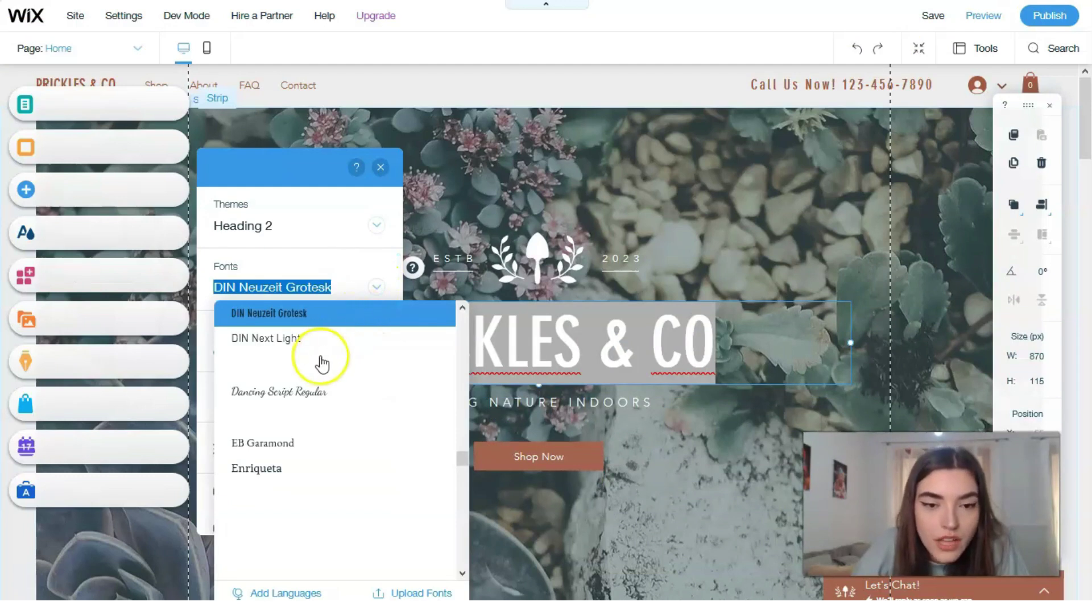
pyautogui.click(284, 471)
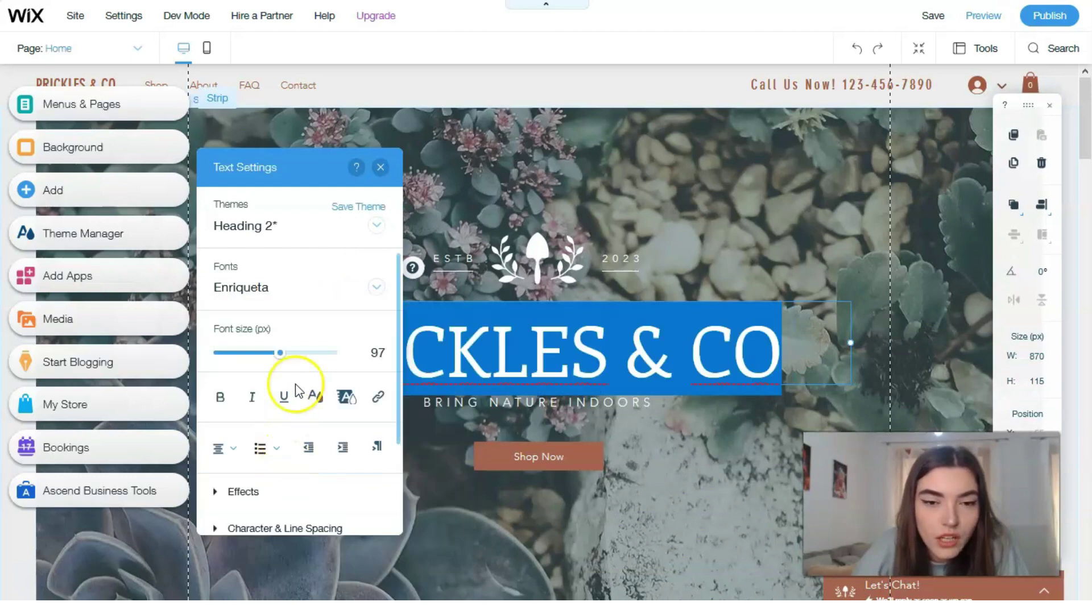
# Step: Change the banner heading's font to Georgia
pyautogui.click(379, 287)
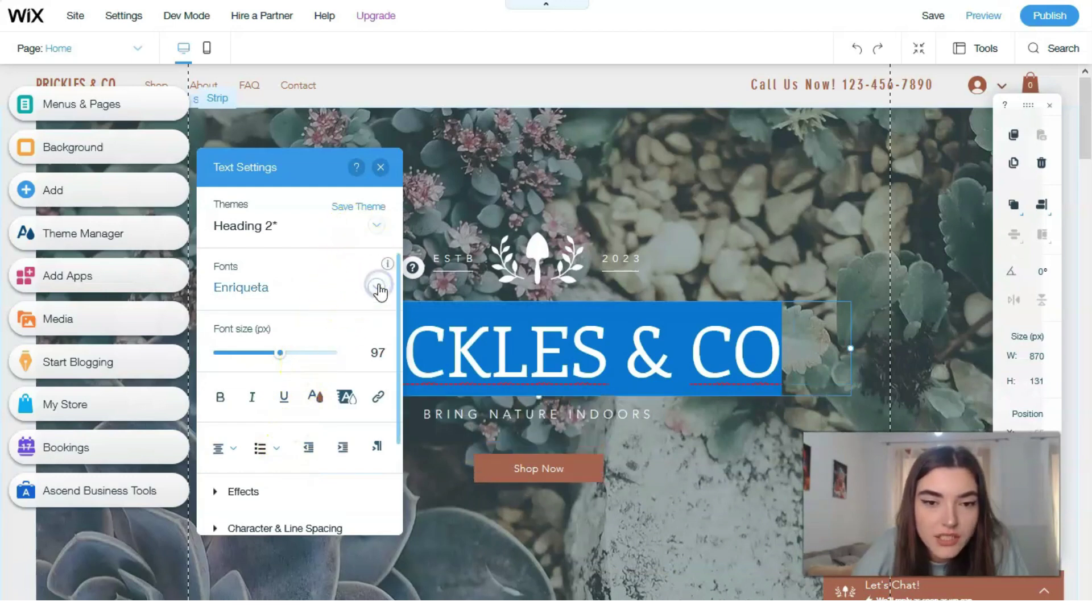
pyautogui.click(304, 307)
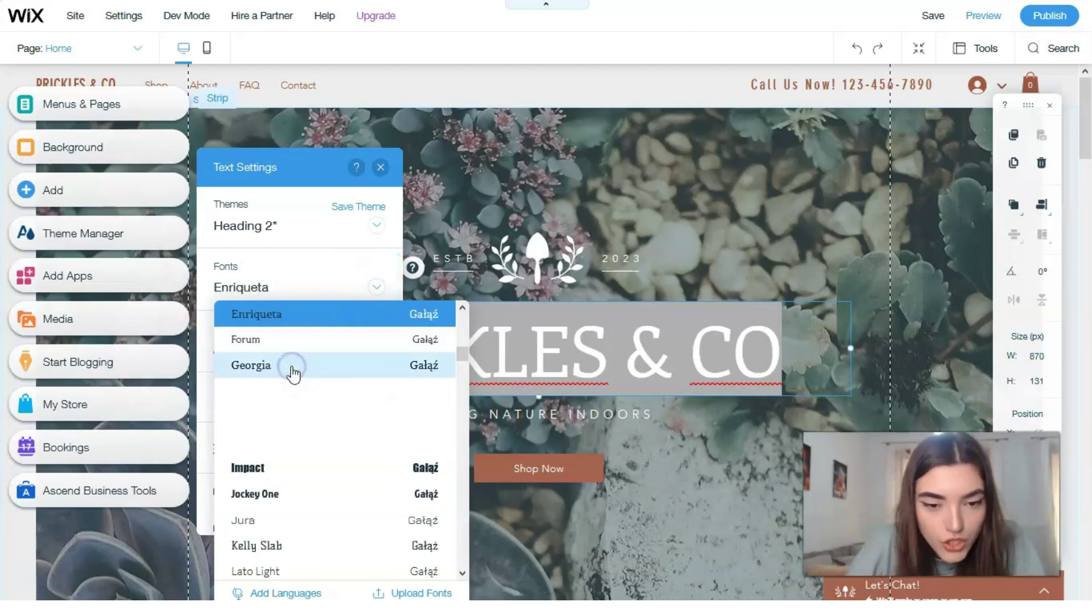
pyautogui.click(293, 369)
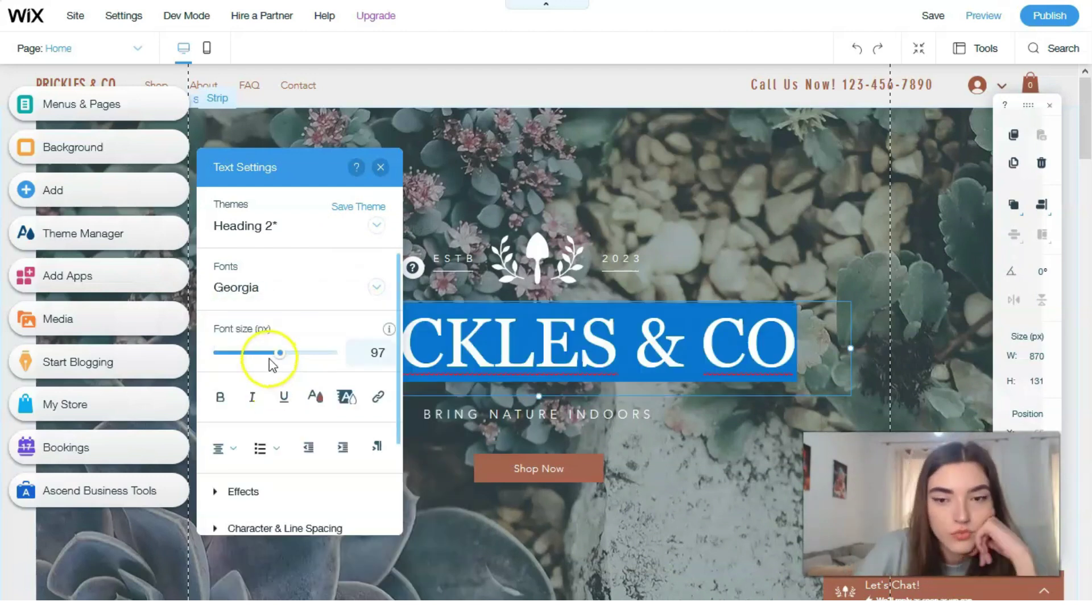
# Step: Try red, white and several site colors on the banner heading and settle on pale pink #E8CFC8
pyautogui.click(315, 397)
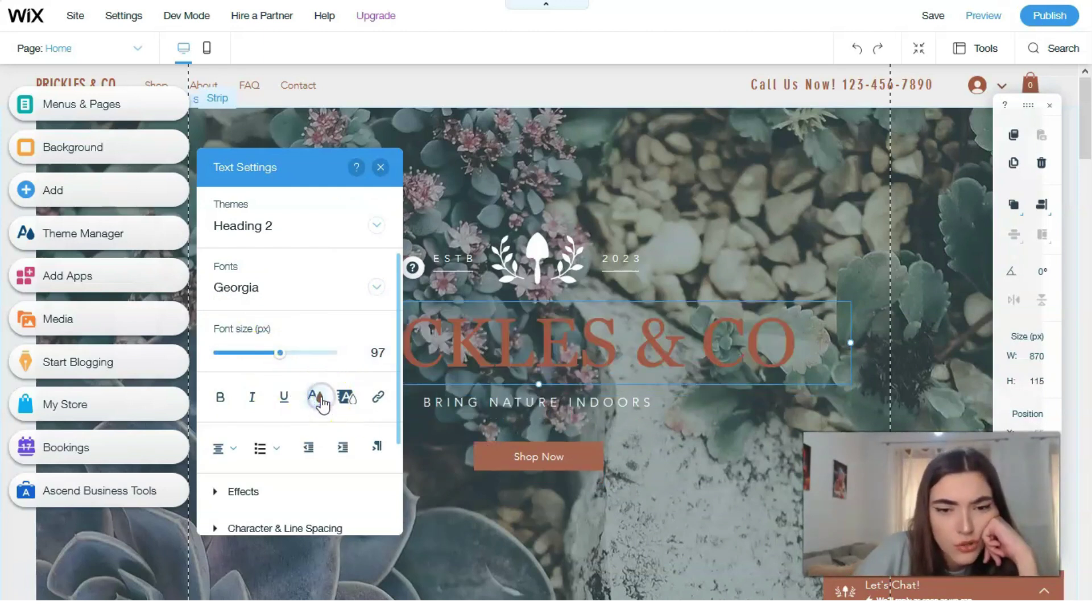
pyautogui.click(316, 398)
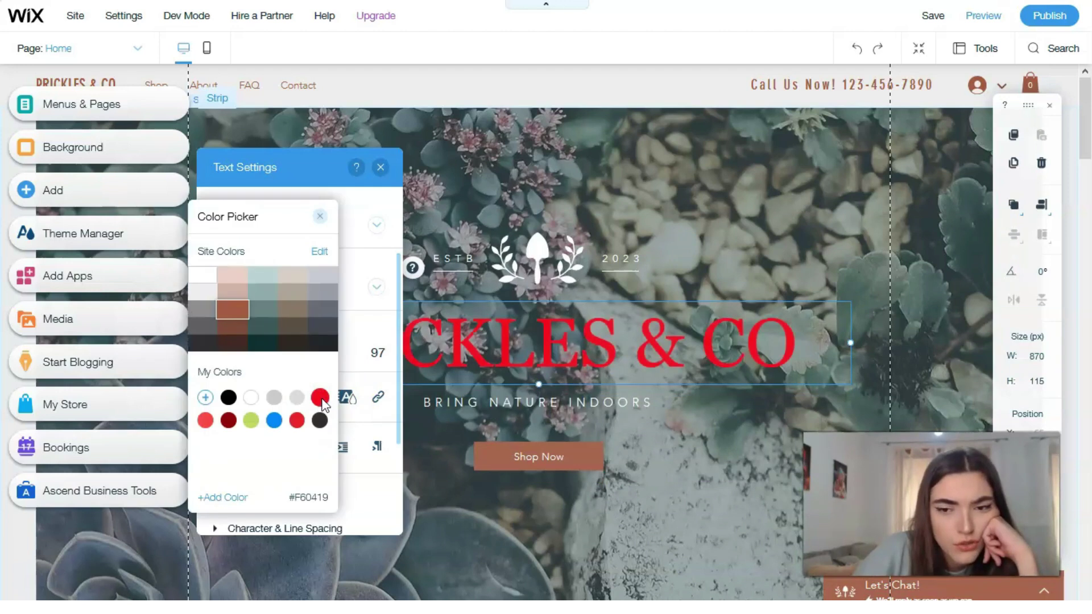
pyautogui.click(229, 283)
pyautogui.click(194, 279)
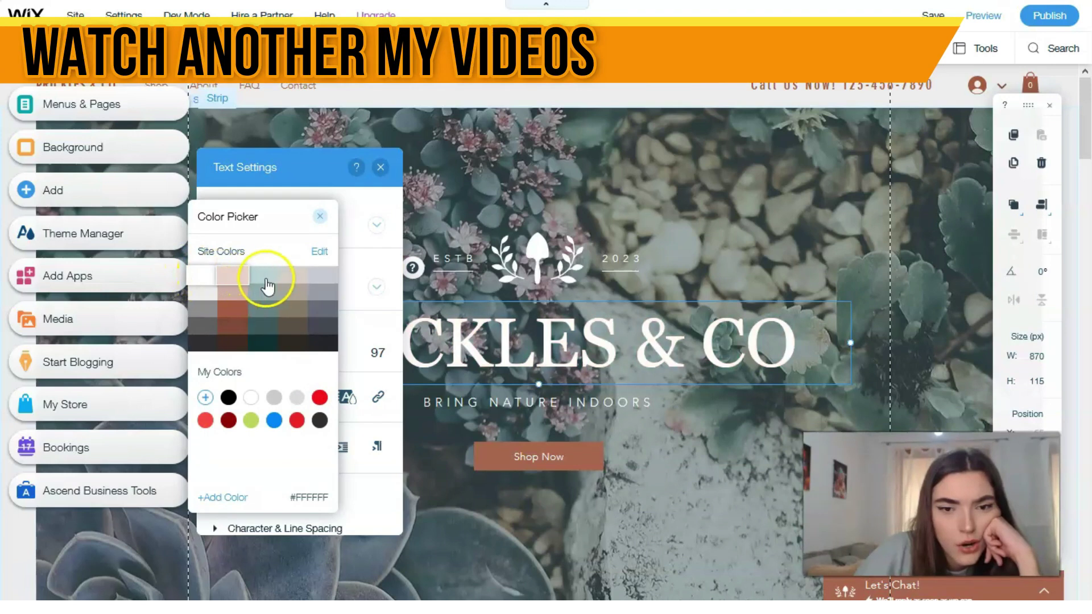
pyautogui.click(299, 284)
pyautogui.click(245, 276)
pyautogui.click(250, 276)
pyautogui.click(316, 282)
pyautogui.click(234, 278)
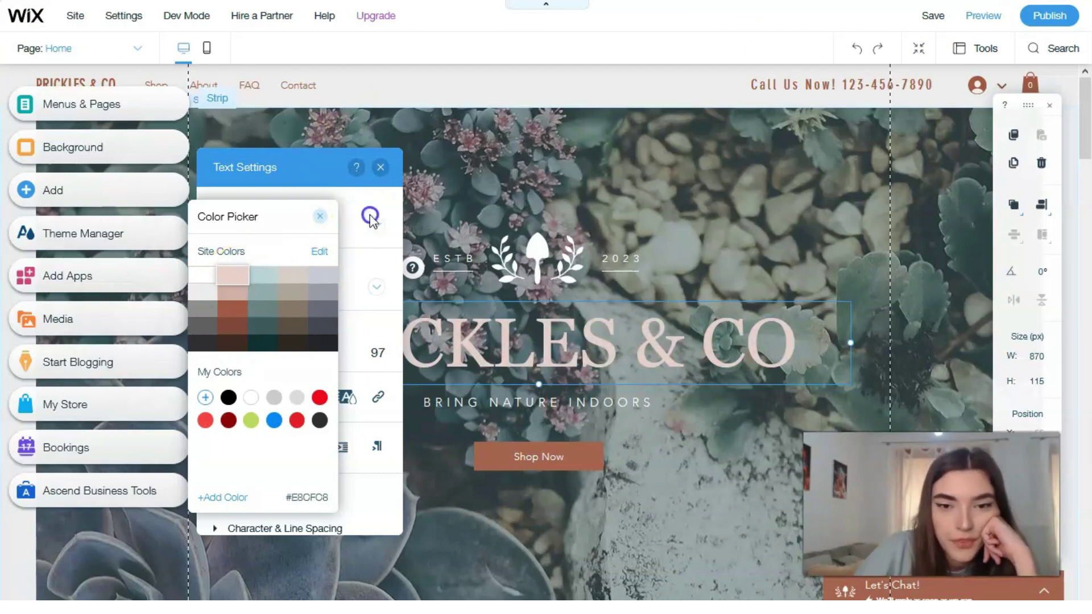
# Step: Set the PRICKLES & CO banner heading's font size to 110 px and close its text settings
pyautogui.click(372, 372)
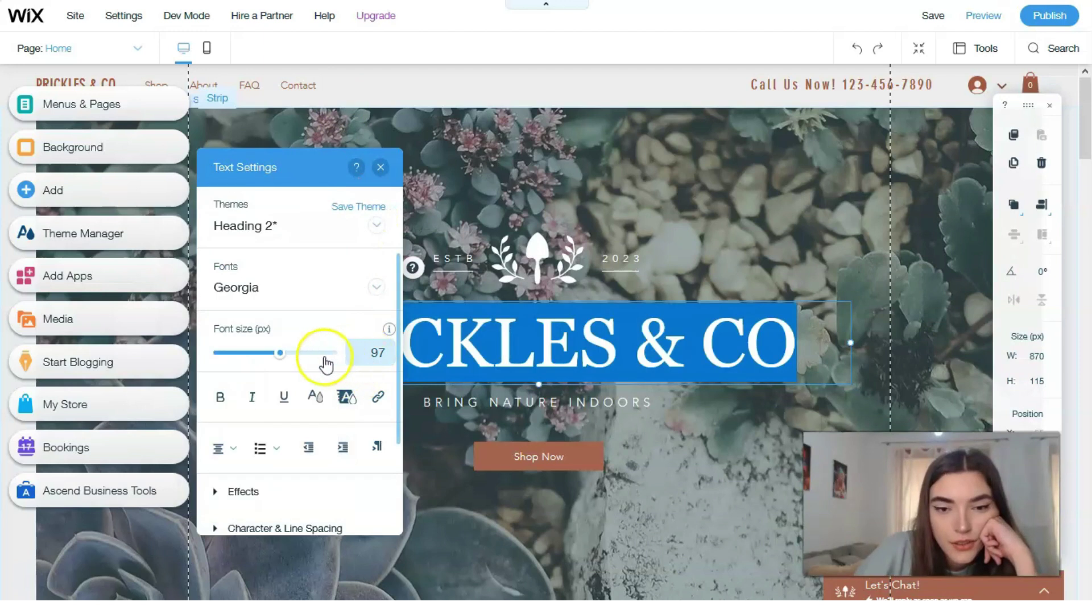
pyautogui.moveTo(284, 357); pyautogui.dragTo(290, 357)
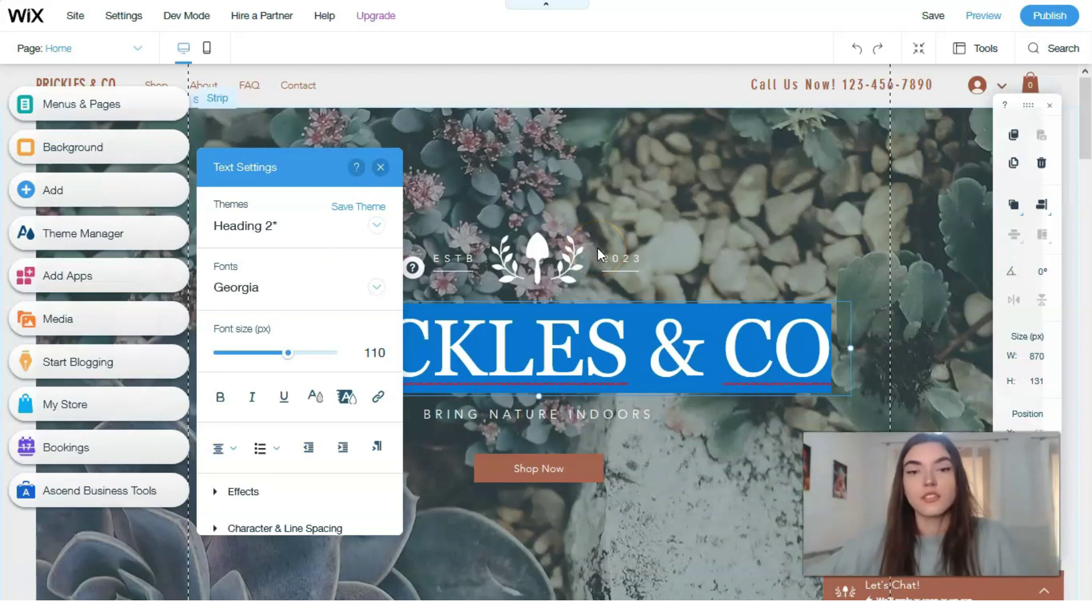
pyautogui.click(380, 166)
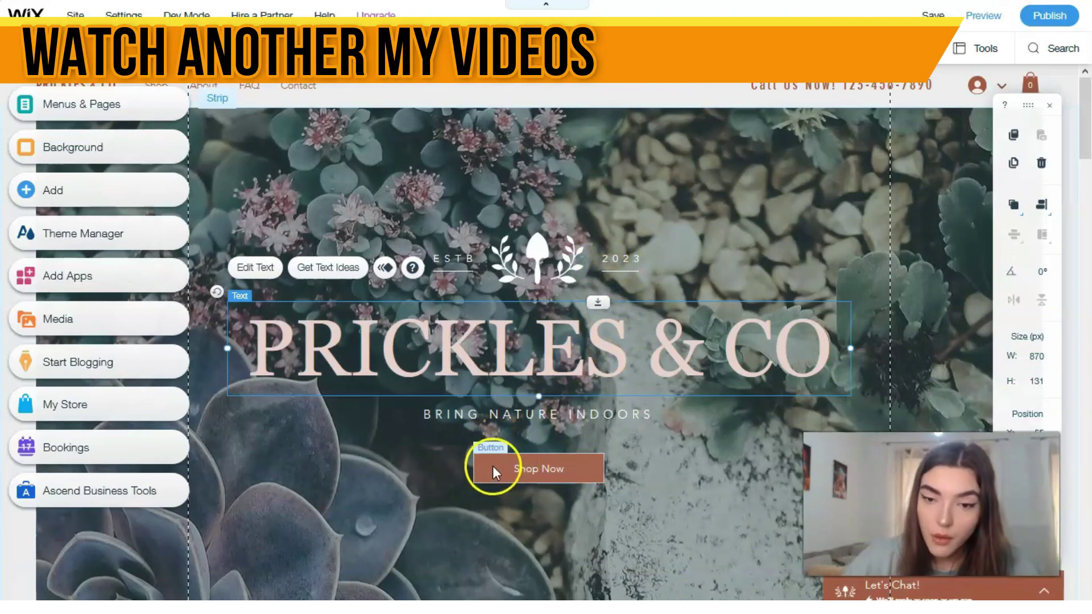
# Step: Try the light grey themed, Contact Us and pink SALE designs on the banner's Shop Now button
pyautogui.click(495, 469)
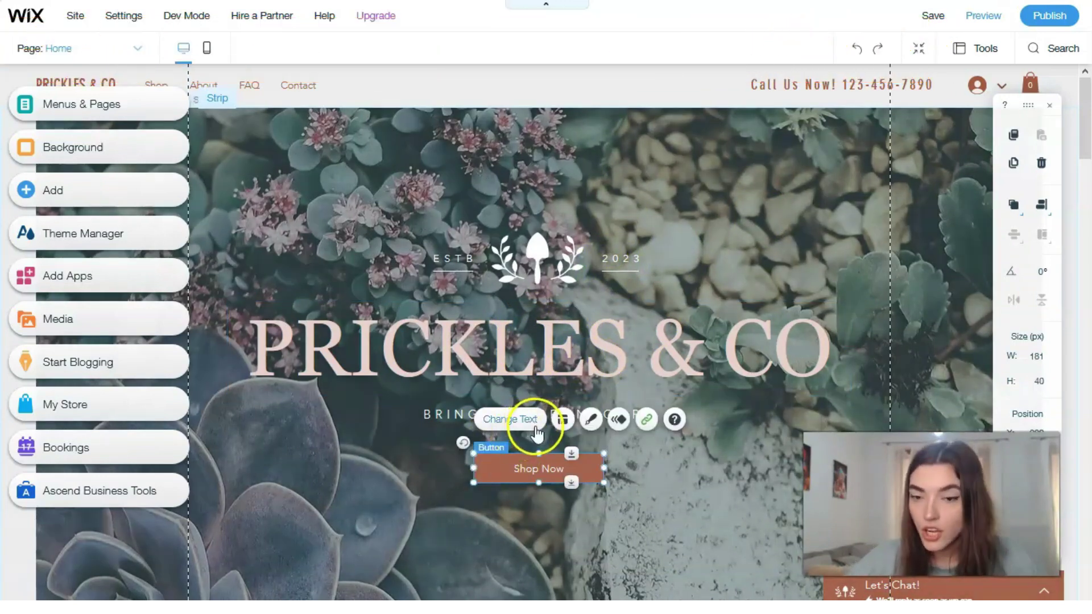
pyautogui.click(592, 421)
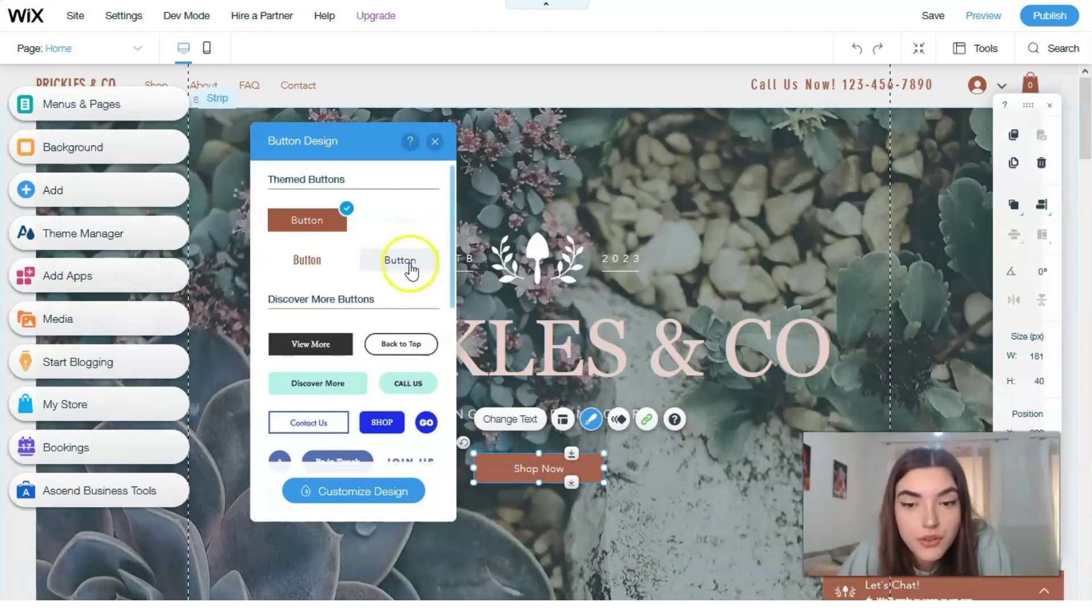
pyautogui.click(399, 263)
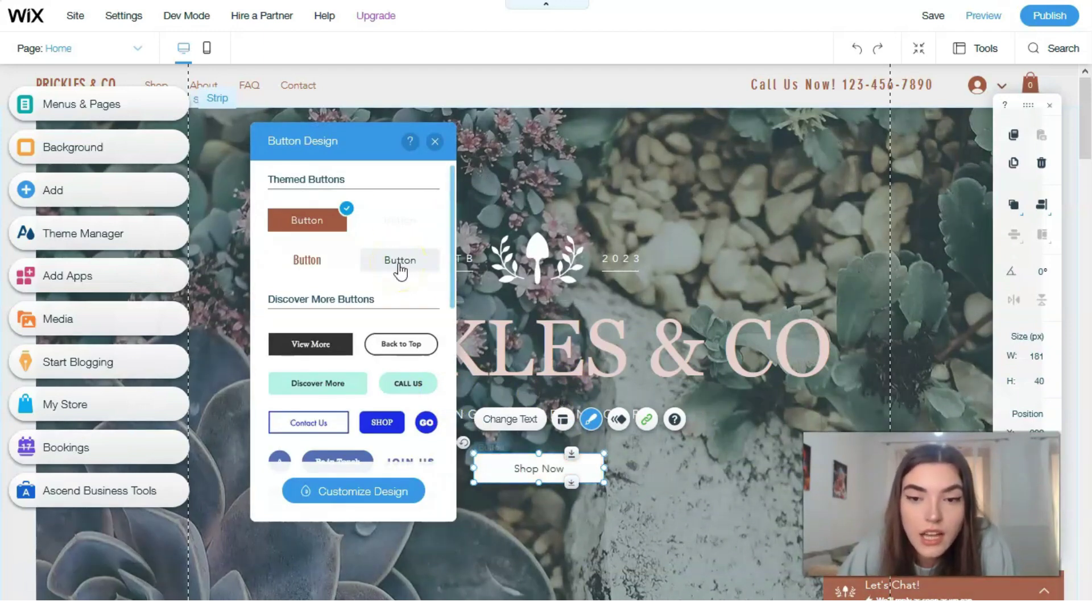
pyautogui.click(329, 426)
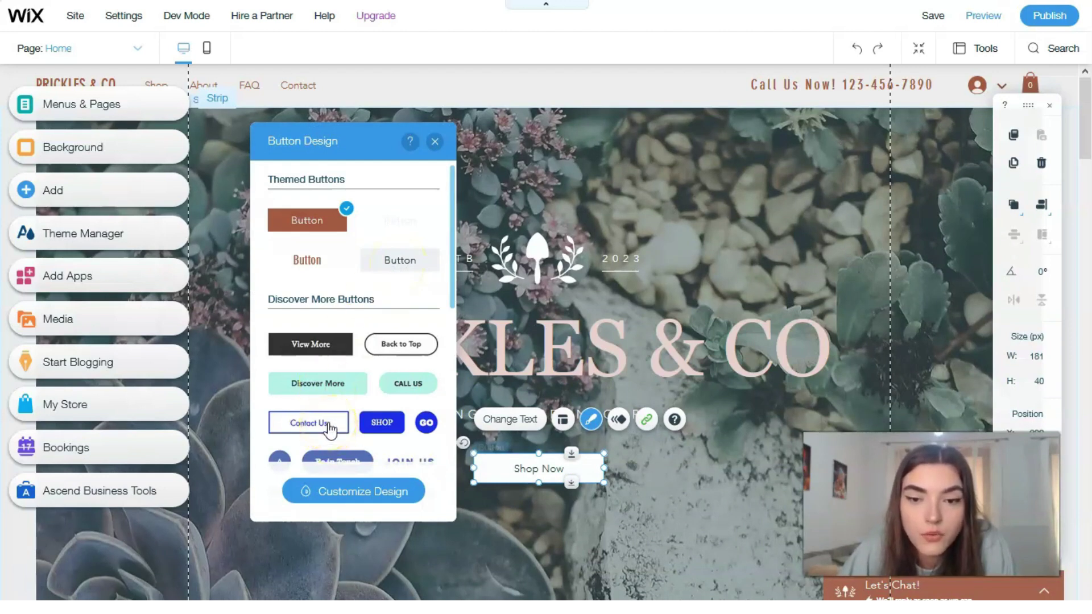
pyautogui.scroll(-6, 329, 421)
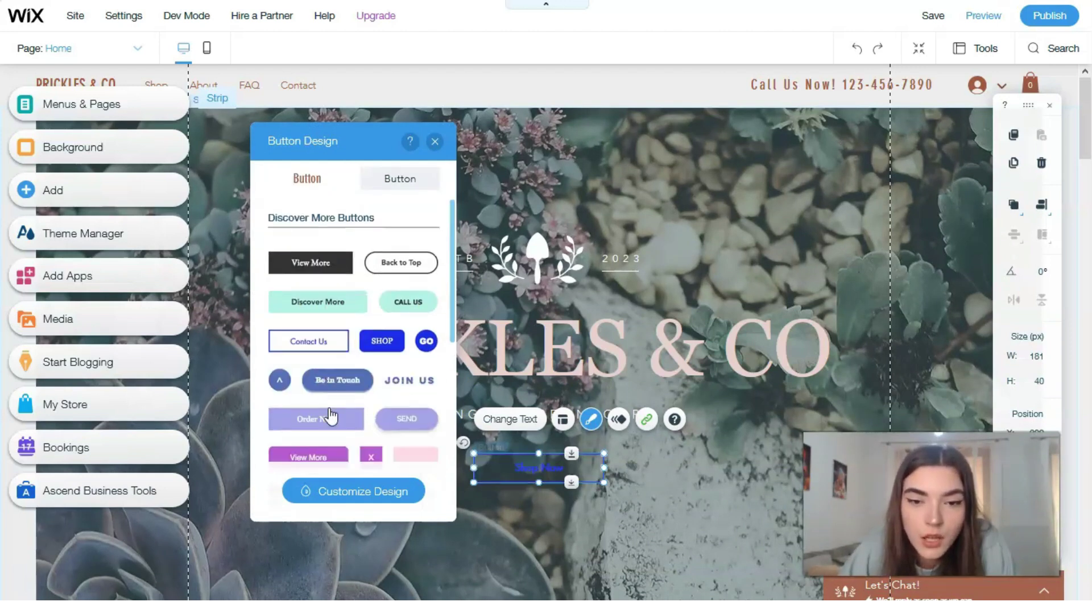
pyautogui.click(416, 277)
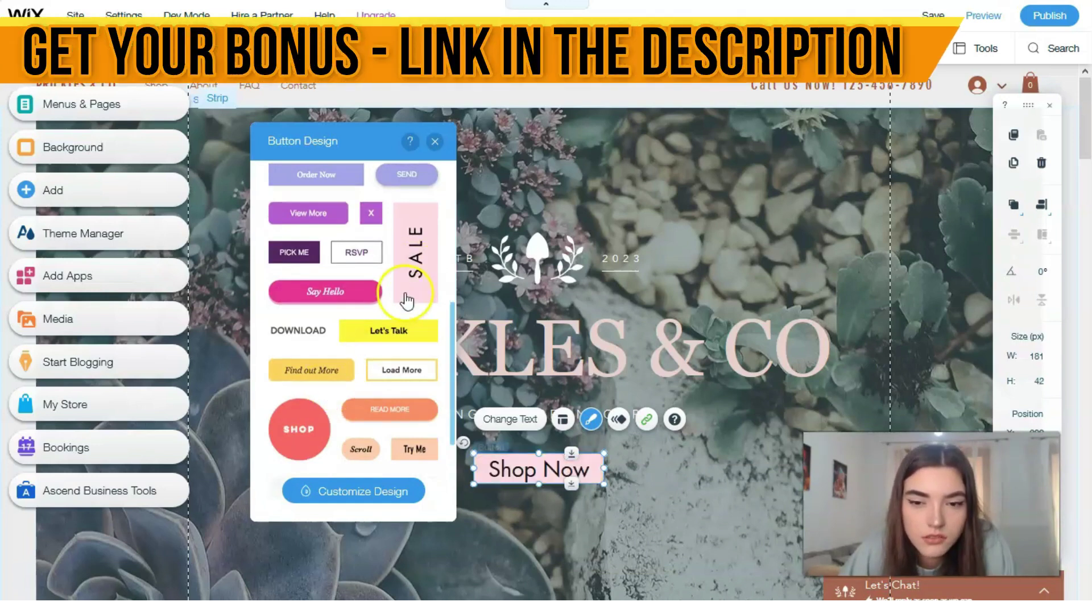
# Step: Try the outlined VIEW OUR WORK design on the banner's Shop Now button
pyautogui.scroll(-3, 405, 302)
pyautogui.click(400, 328)
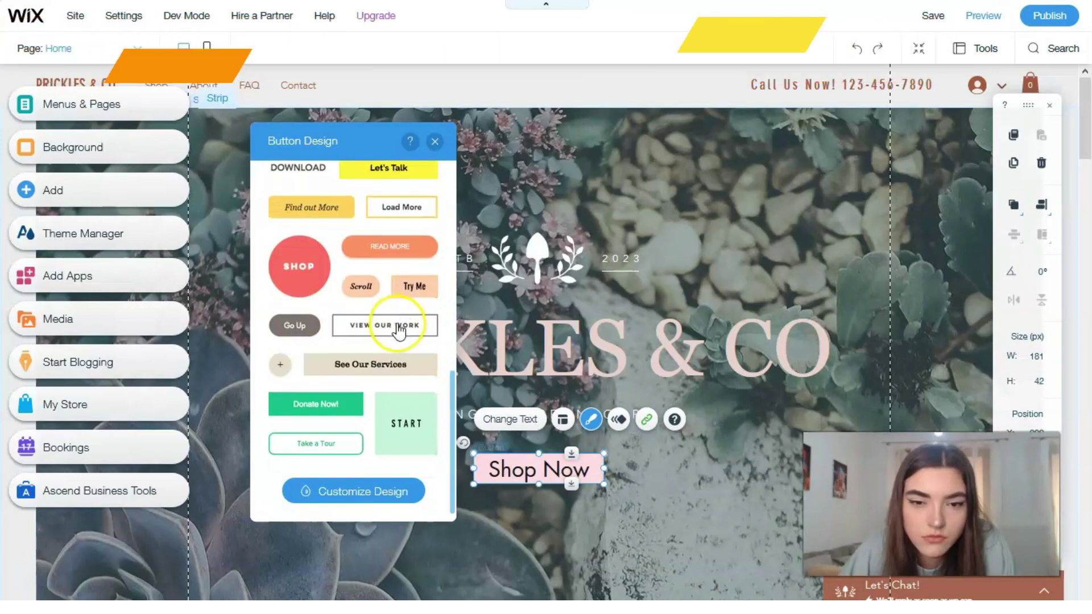
pyautogui.click(388, 333)
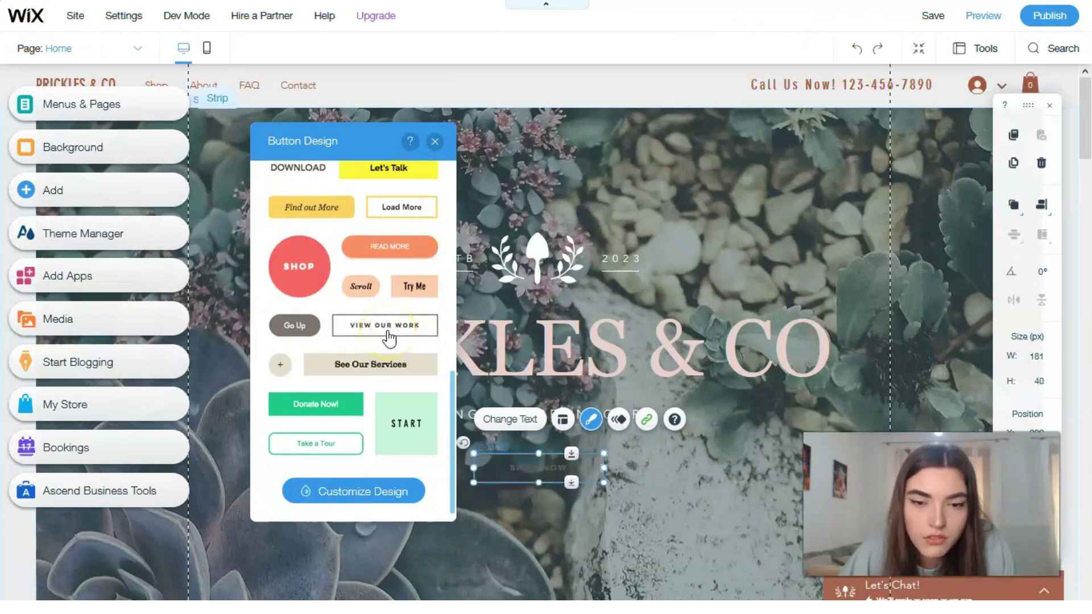
pyautogui.click(401, 418)
pyautogui.click(398, 331)
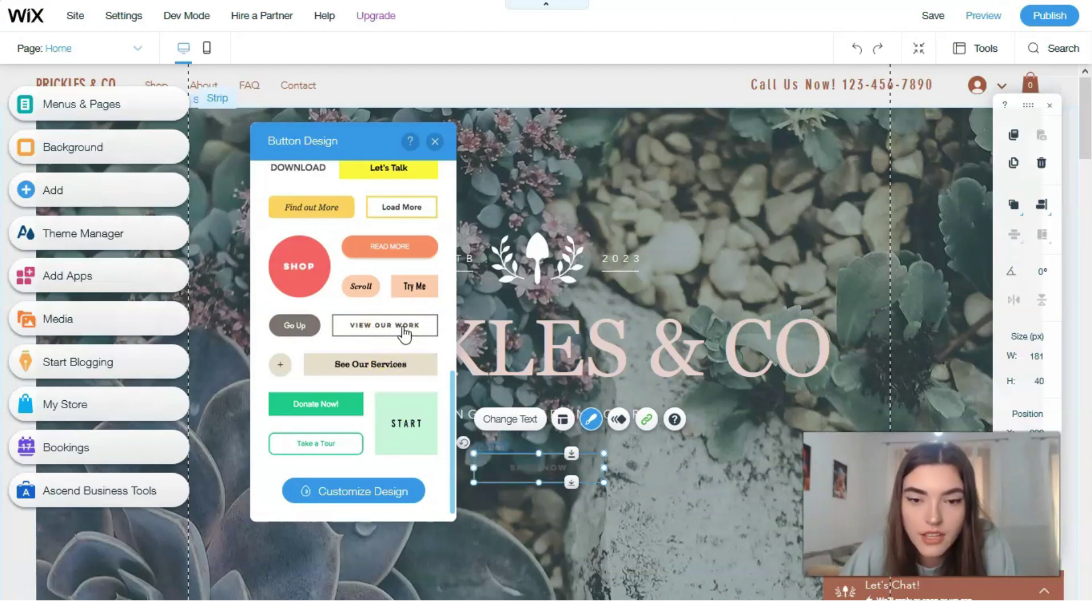
pyautogui.click(402, 335)
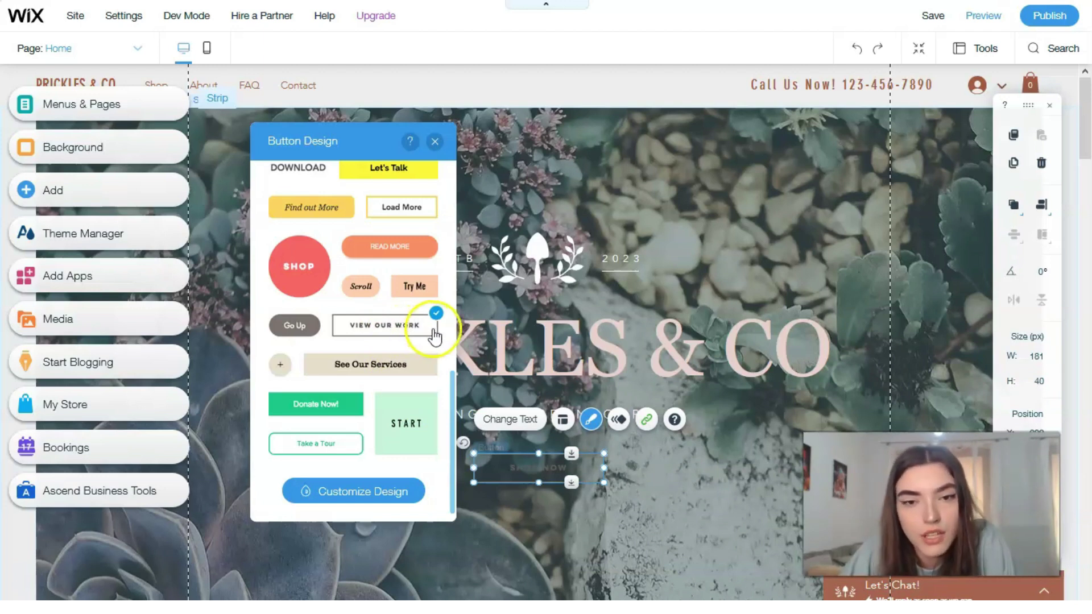
# Step: Look at the Shop Now button's text and link settings, and leave them without changes
pyautogui.click(510, 420)
pyautogui.click(510, 430)
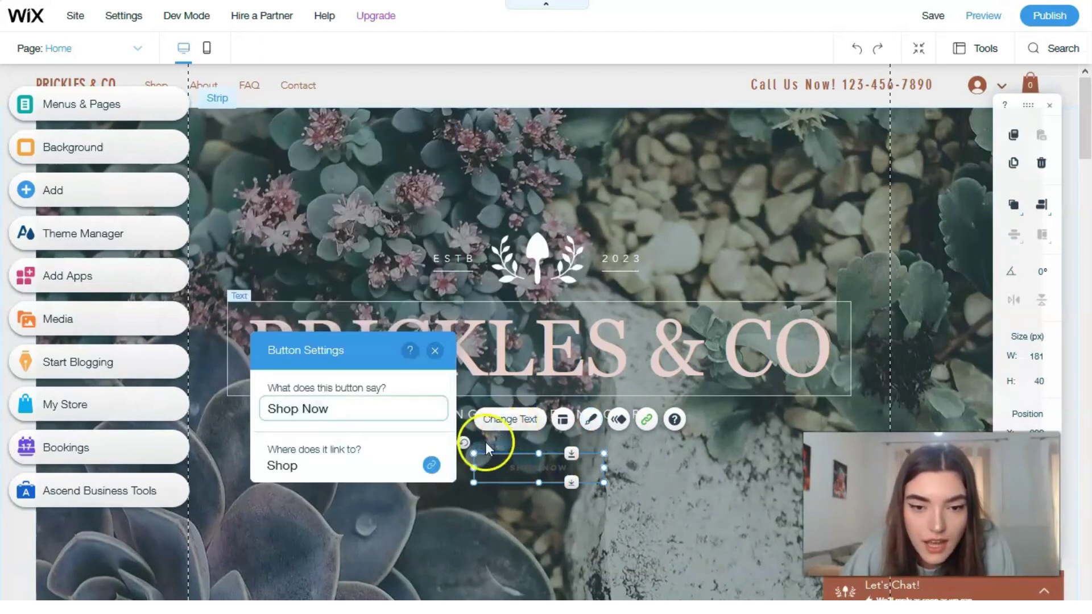
pyautogui.click(537, 473)
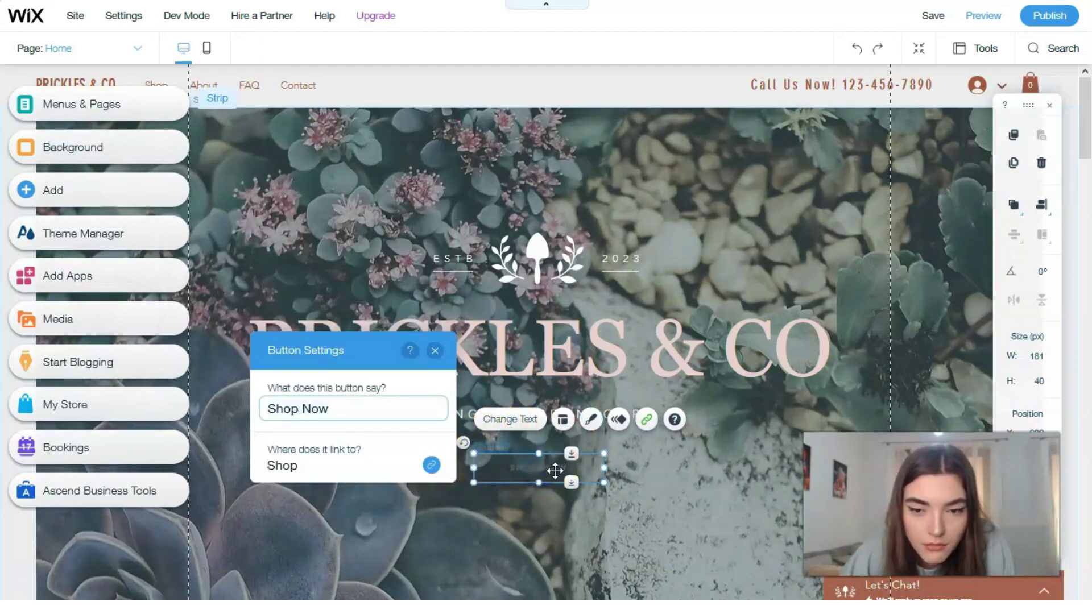
pyautogui.click(671, 468)
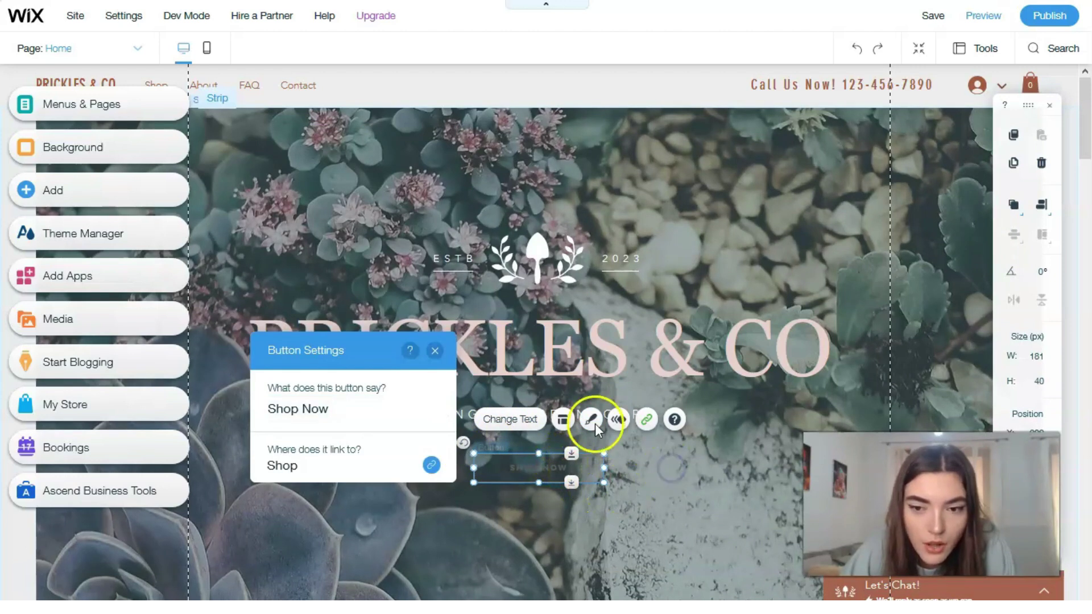
pyautogui.click(578, 444)
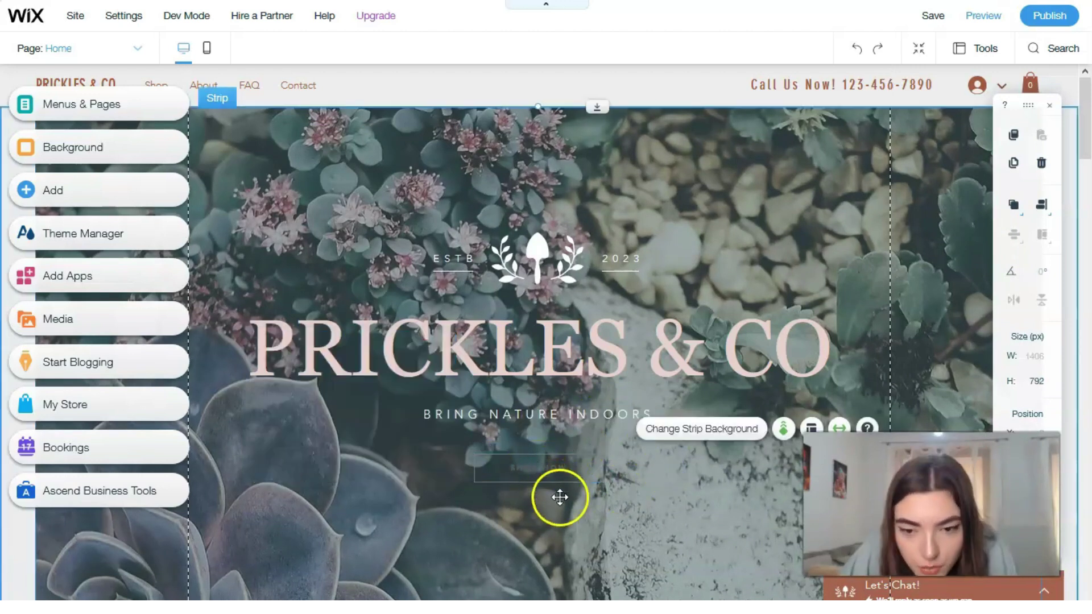
# Step: Try the Back to Top and light grey designs on the Shop Now button, and settle on the themed text-only design with terracotta lettering
pyautogui.click(549, 472)
pyautogui.click(592, 421)
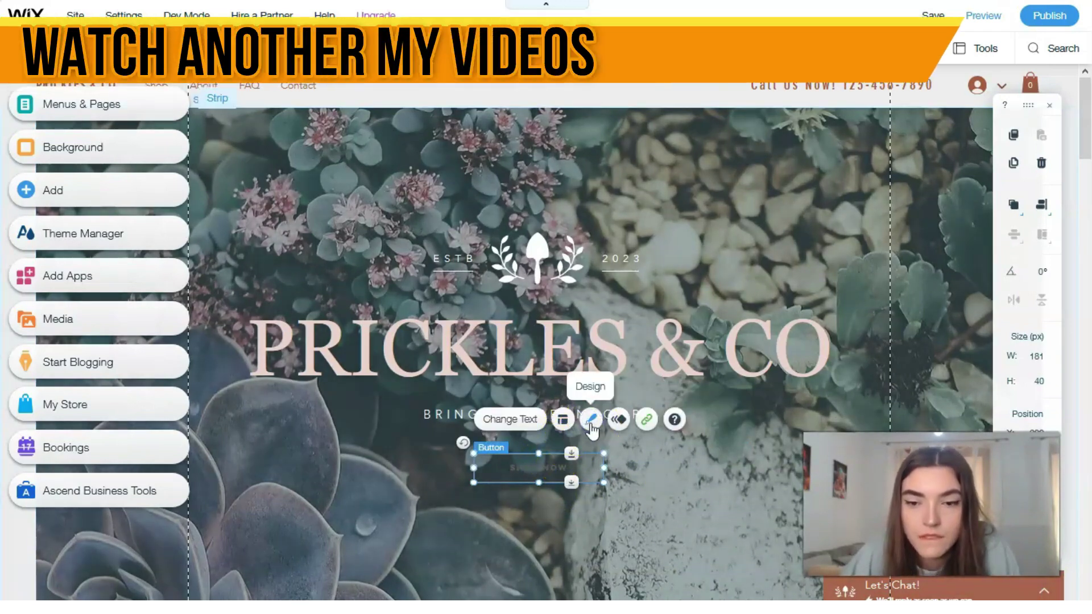
pyautogui.click(417, 425)
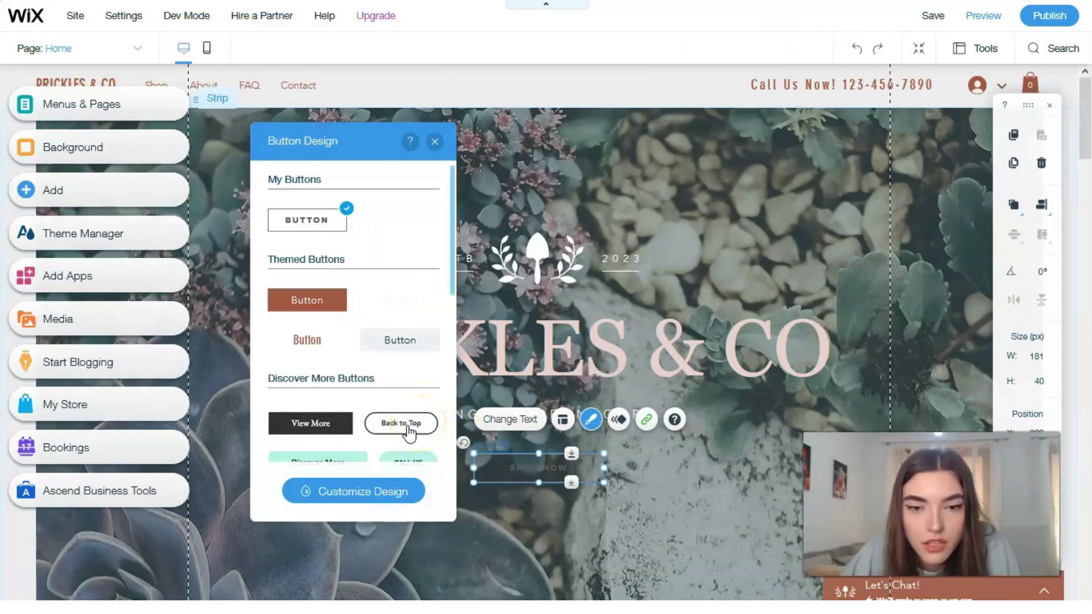
pyautogui.click(409, 344)
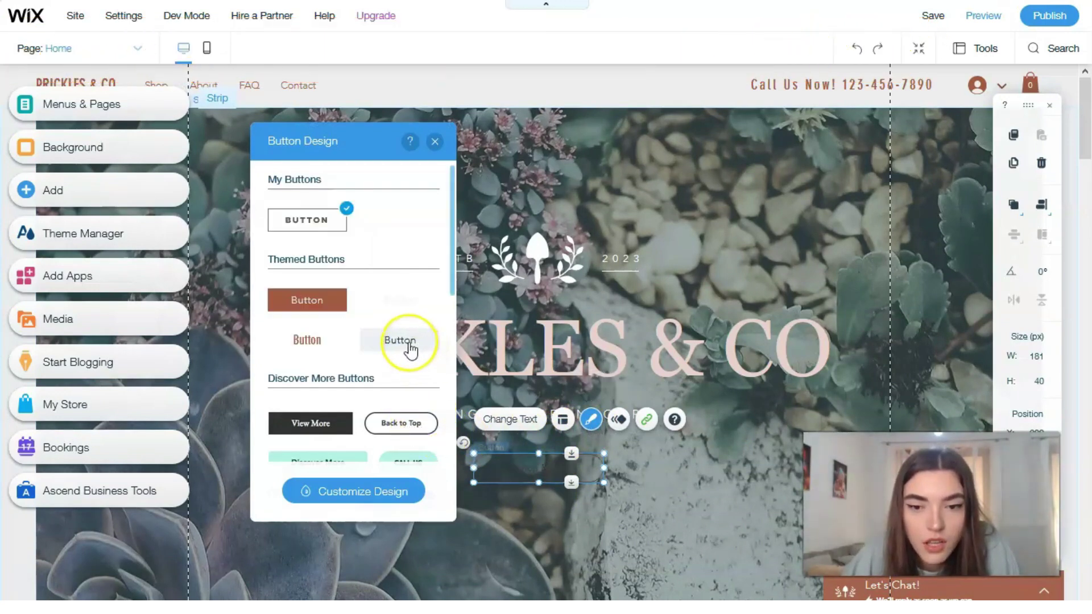
pyautogui.click(409, 343)
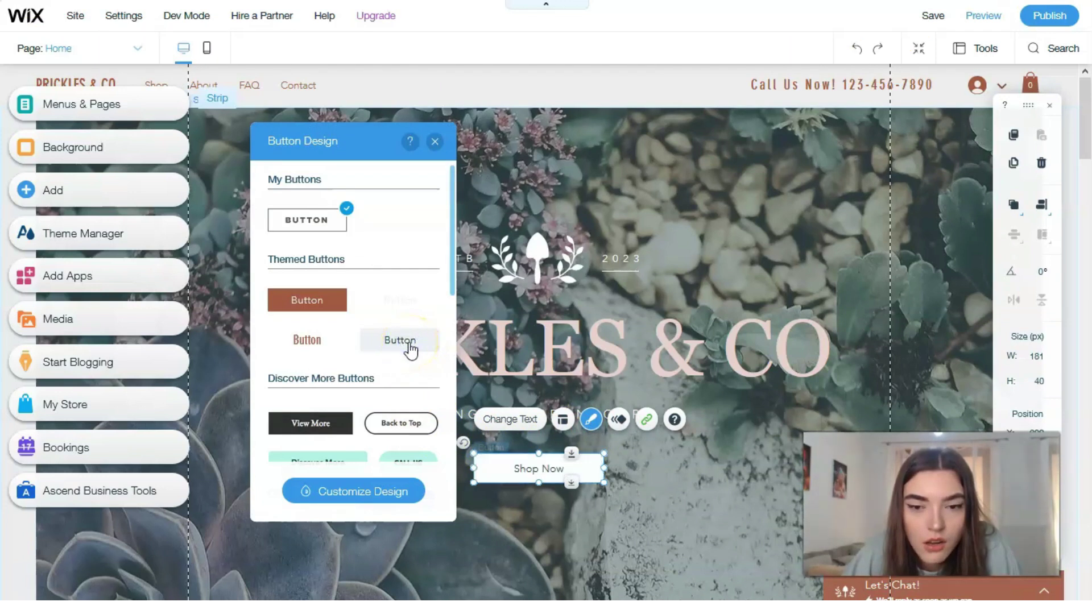
pyautogui.scroll(-1, 402, 356)
pyautogui.scroll(1, 341, 349)
pyautogui.click(319, 338)
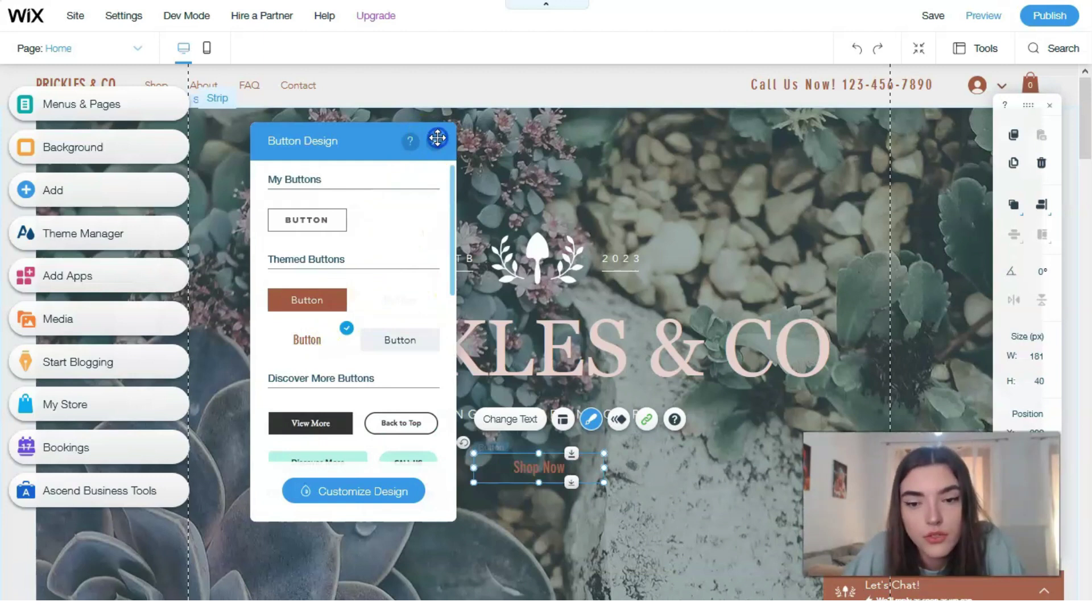
pyautogui.click(663, 505)
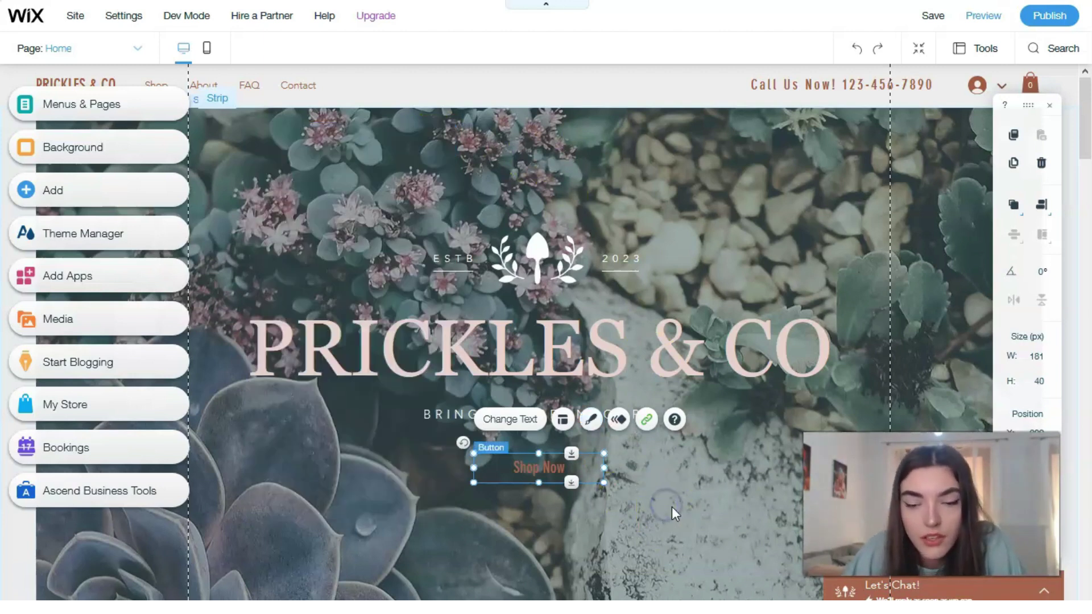
pyautogui.click(672, 508)
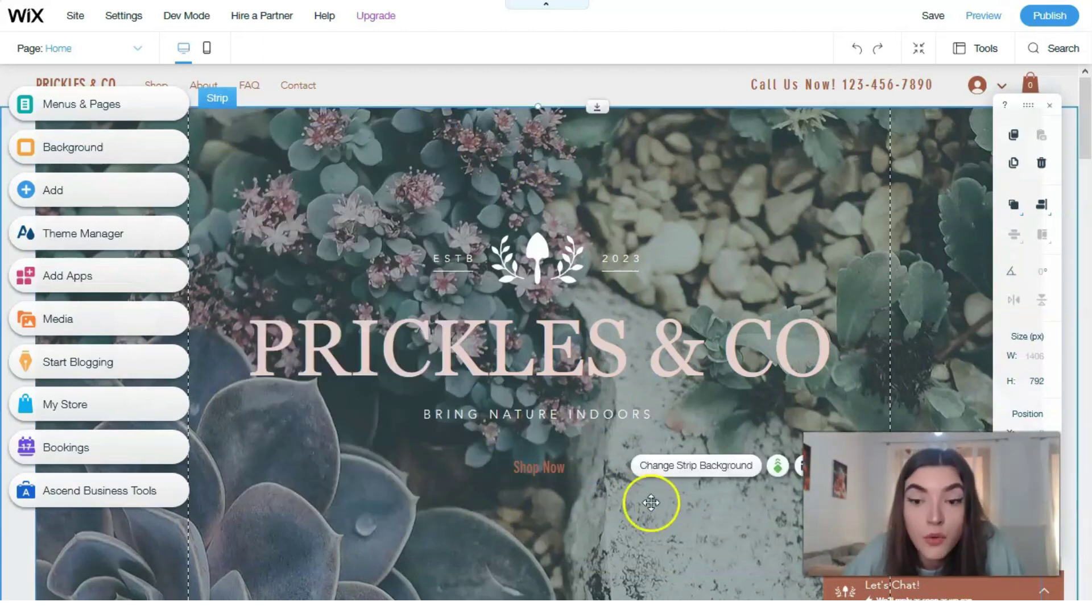
# Step: Select the Plants column in the collections strip below the banner and open its background settings
pyautogui.scroll(-3, 529, 454)
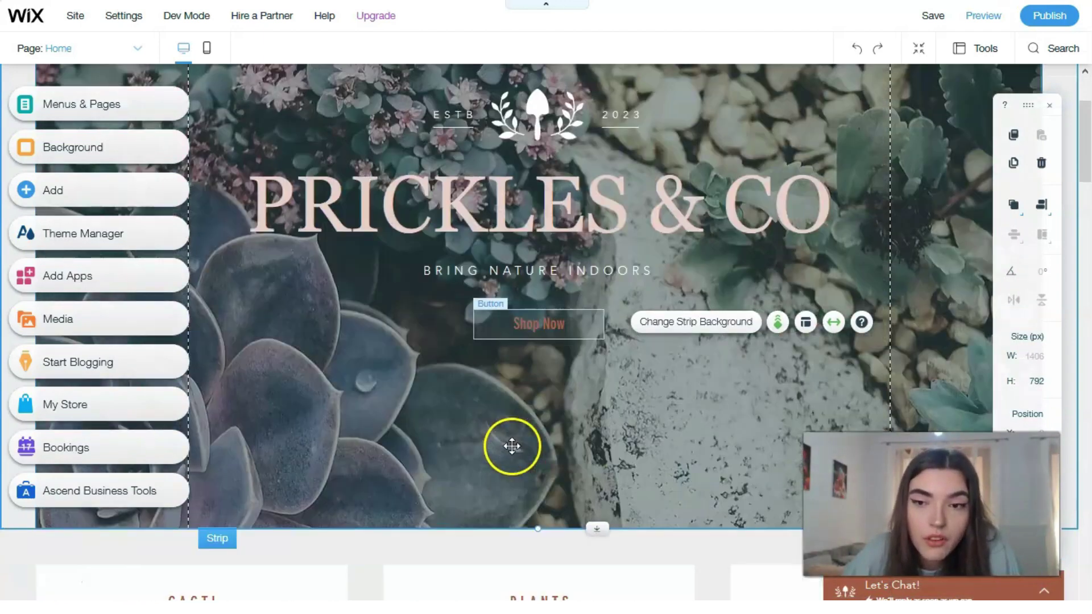
pyautogui.scroll(-8, 510, 454)
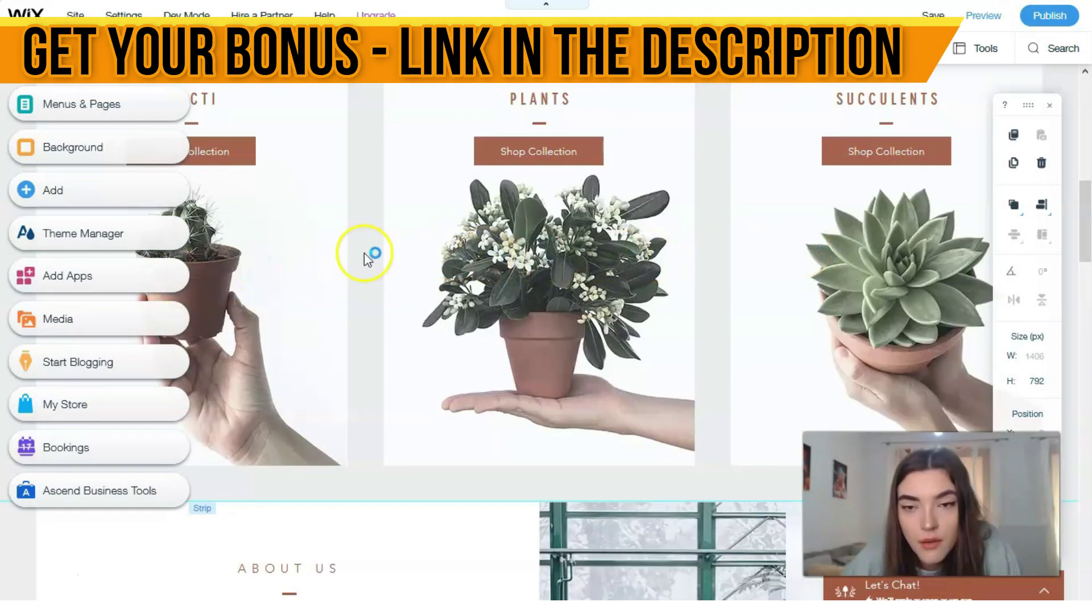
pyautogui.scroll(3, 619, 292)
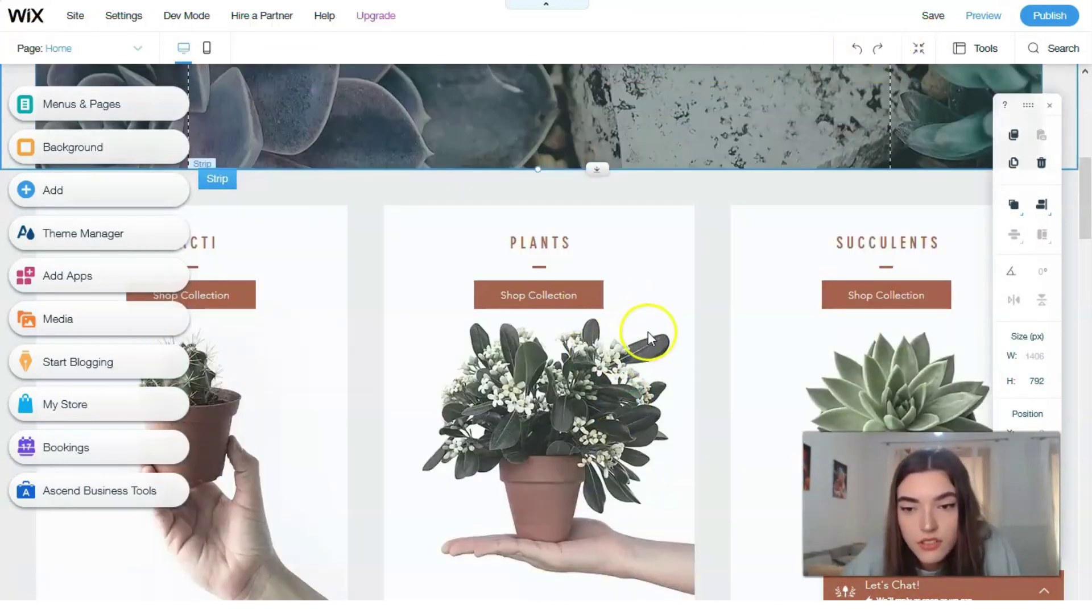
pyautogui.click(660, 387)
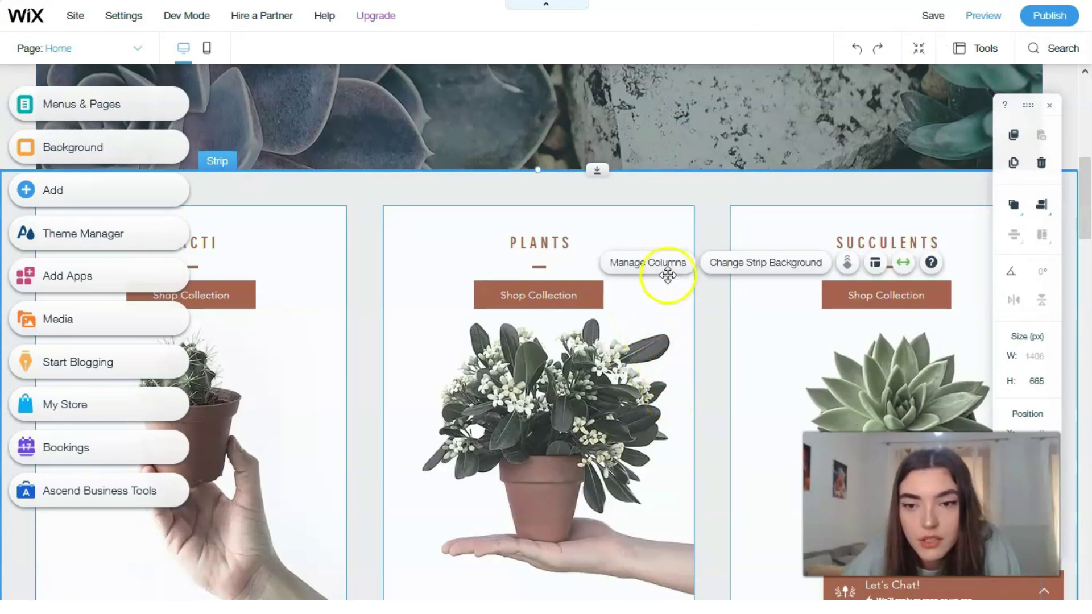
pyautogui.click(657, 377)
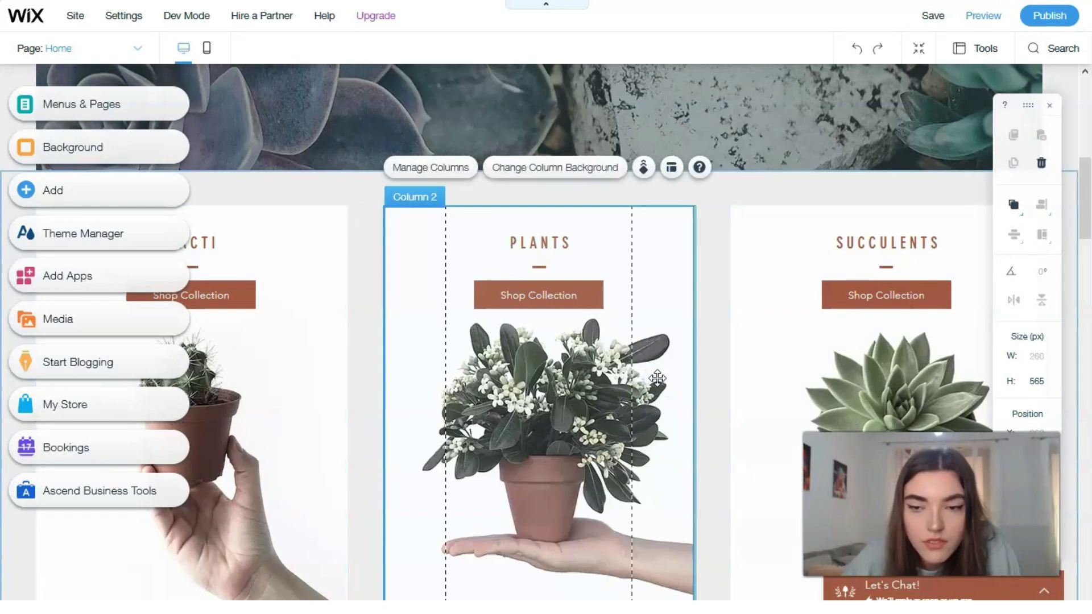
pyautogui.click(658, 370)
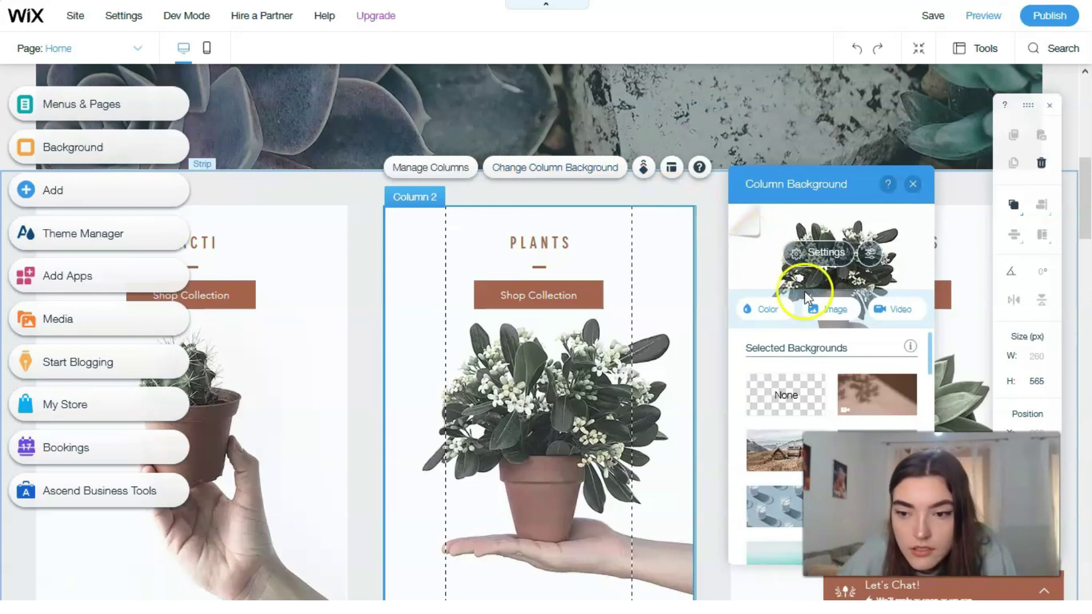
# Step: Try pale teal and pale pink #E8CFC8 as the Plants column's background color and settle on white #FFFFFF
pyautogui.click(778, 310)
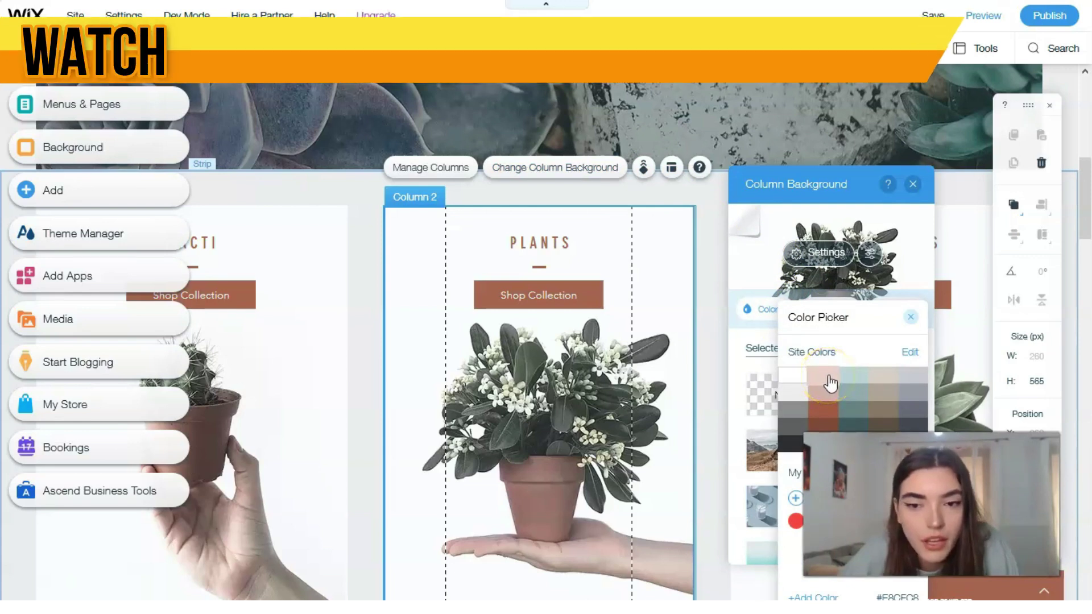
pyautogui.click(851, 380)
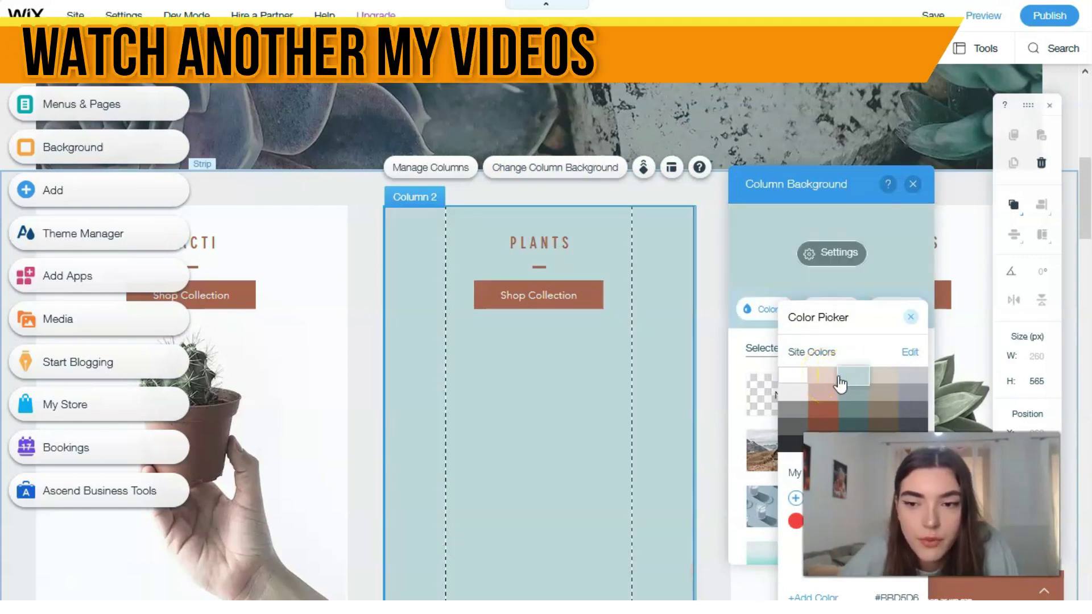
pyautogui.click(826, 380)
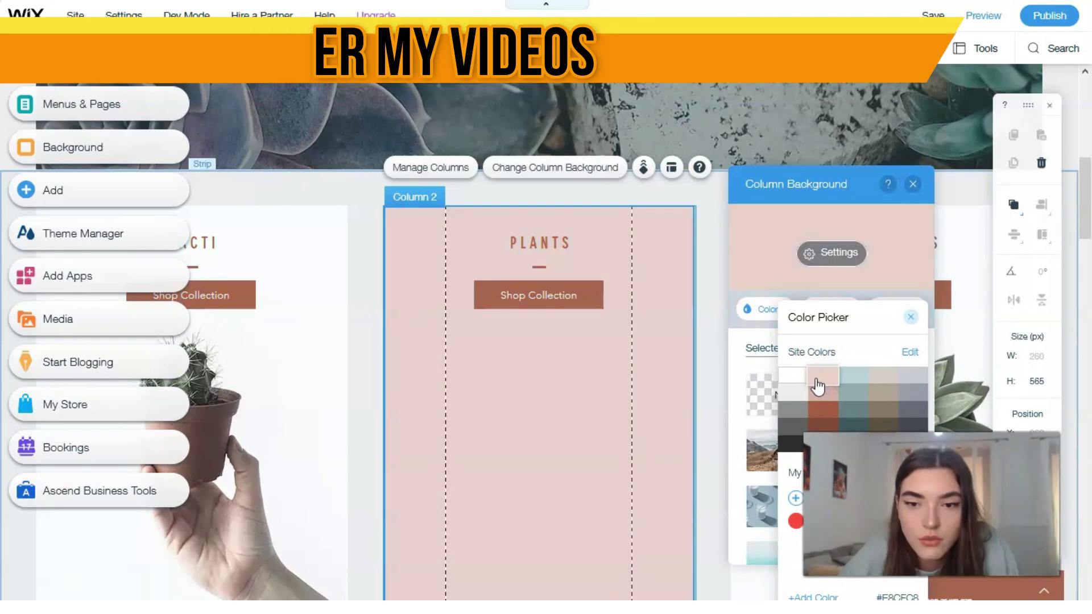
pyautogui.click(793, 386)
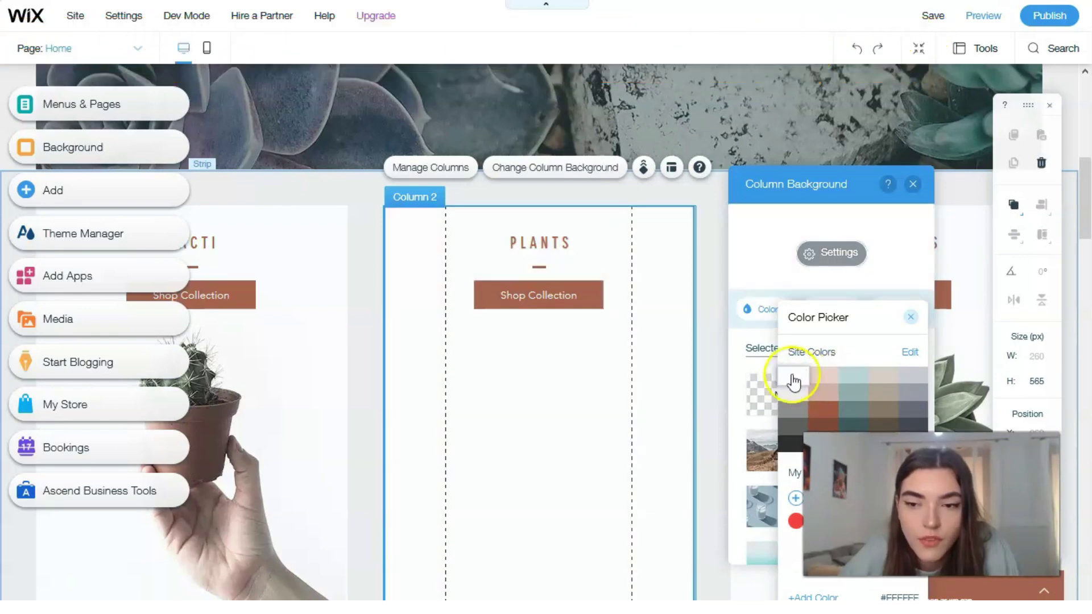
pyautogui.click(912, 317)
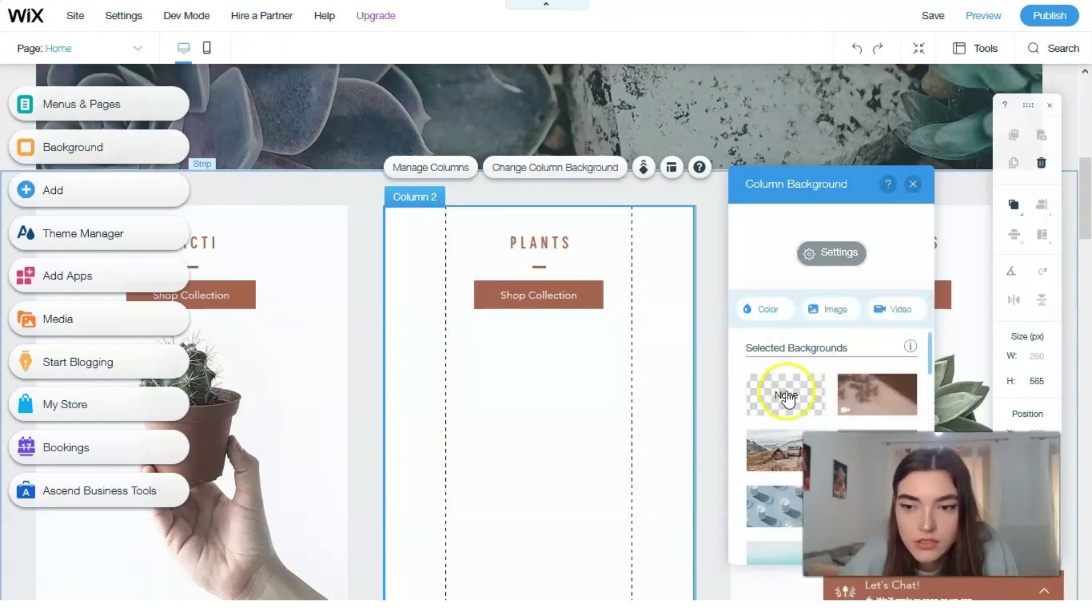
# Step: Try no background and the green avocado image on the Plants column
pyautogui.click(803, 397)
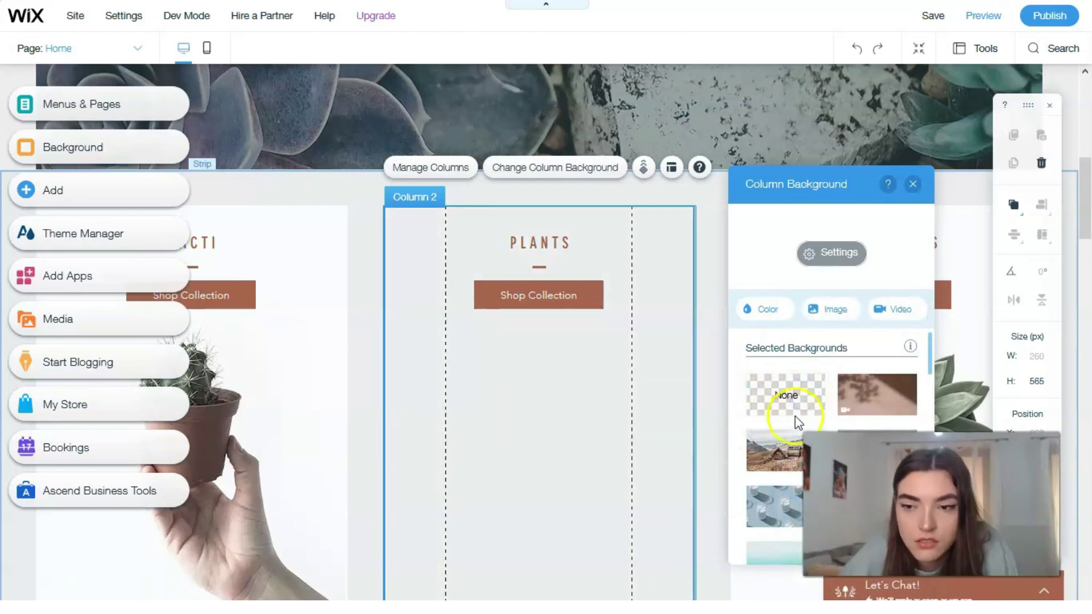
pyautogui.scroll(-3, 821, 401)
pyautogui.scroll(-2, 823, 404)
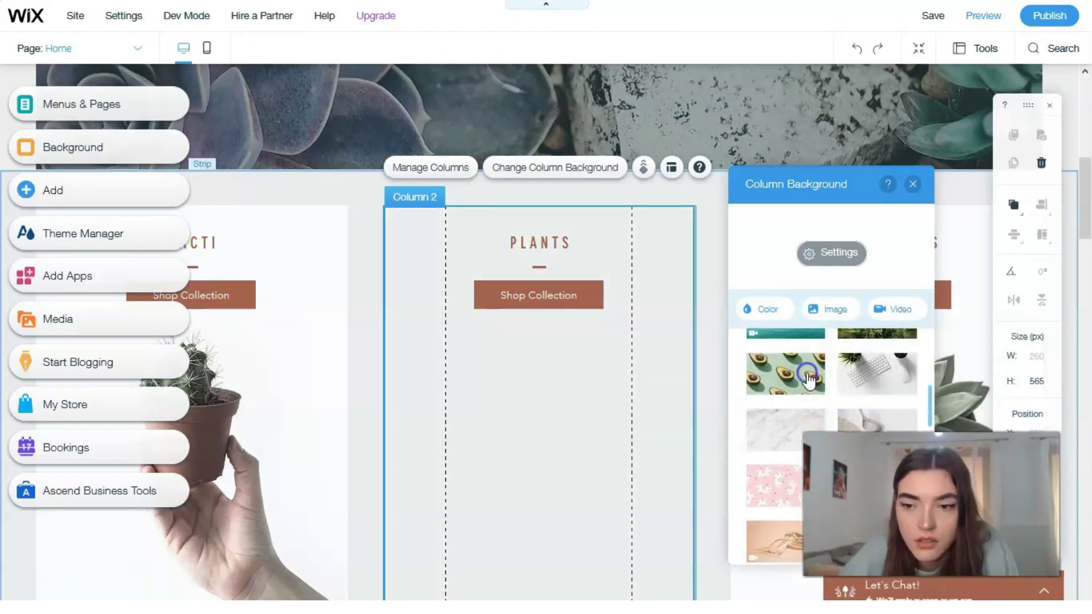
pyautogui.click(812, 383)
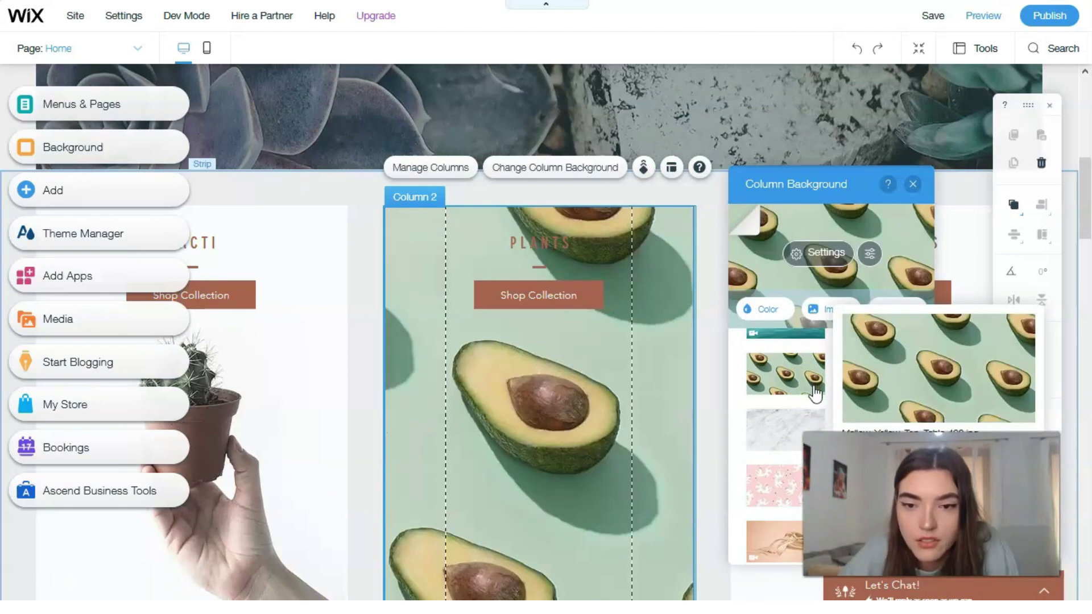
pyautogui.scroll(-2, 813, 392)
pyautogui.scroll(4, 812, 387)
pyautogui.scroll(3, 812, 375)
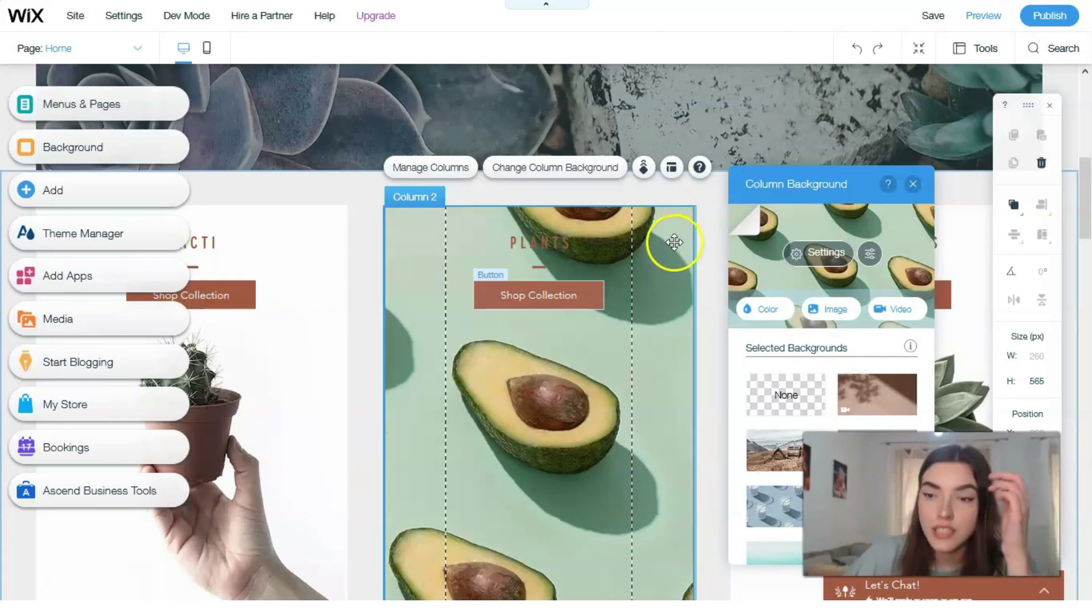
# Step: Try the orange glass-dome still life on the Plants column, settle on the dark green foliage image, and close the background settings
pyautogui.scroll(-6, 822, 350)
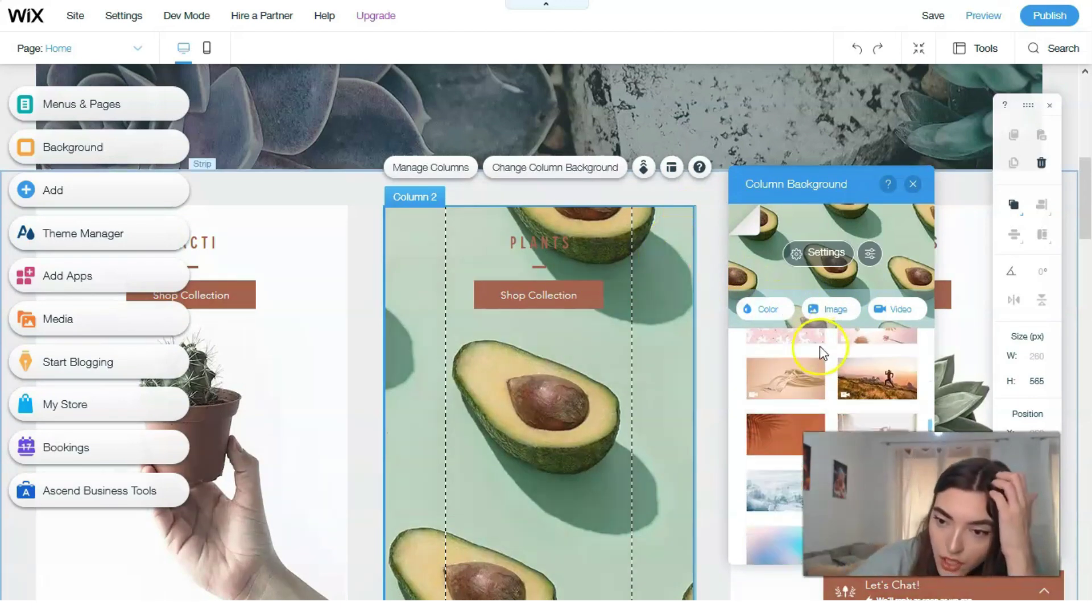
pyautogui.scroll(-4, 821, 353)
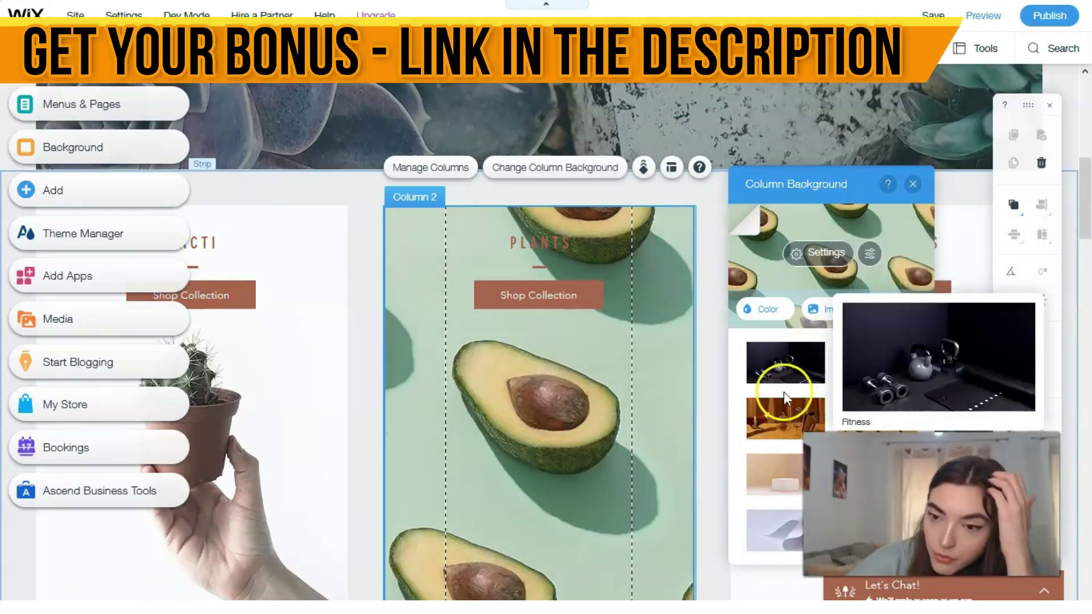
pyautogui.scroll(-8, 784, 398)
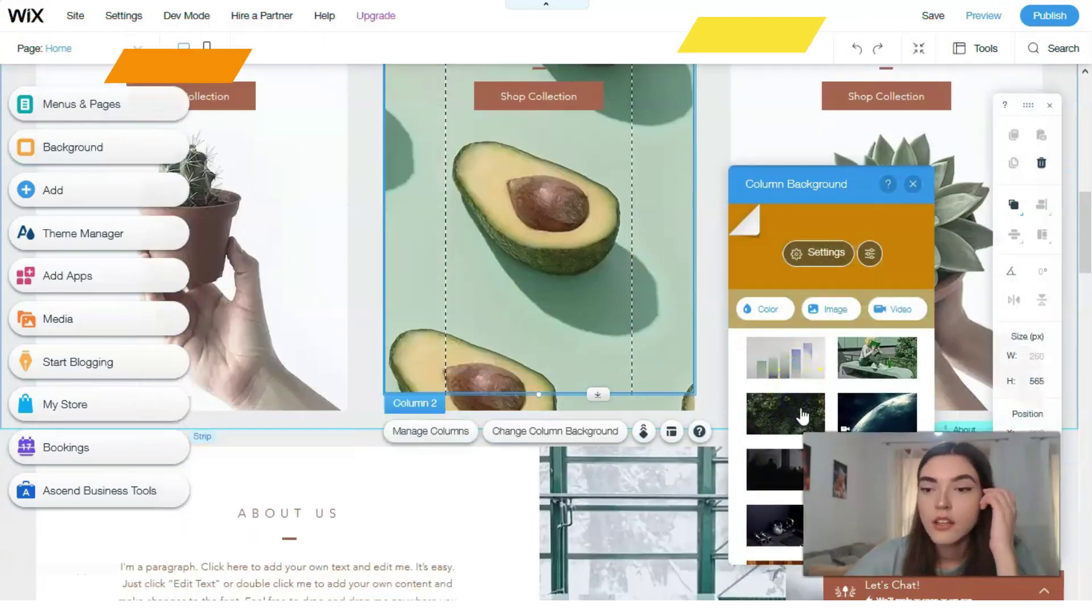
pyautogui.click(774, 474)
pyautogui.moveTo(794, 418)
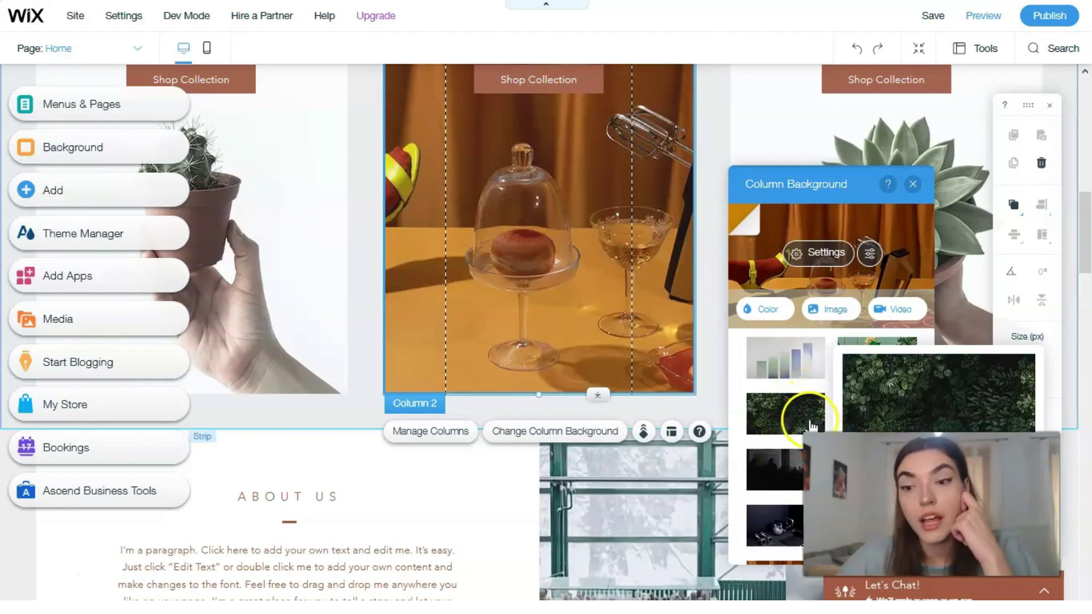
pyautogui.click(811, 414)
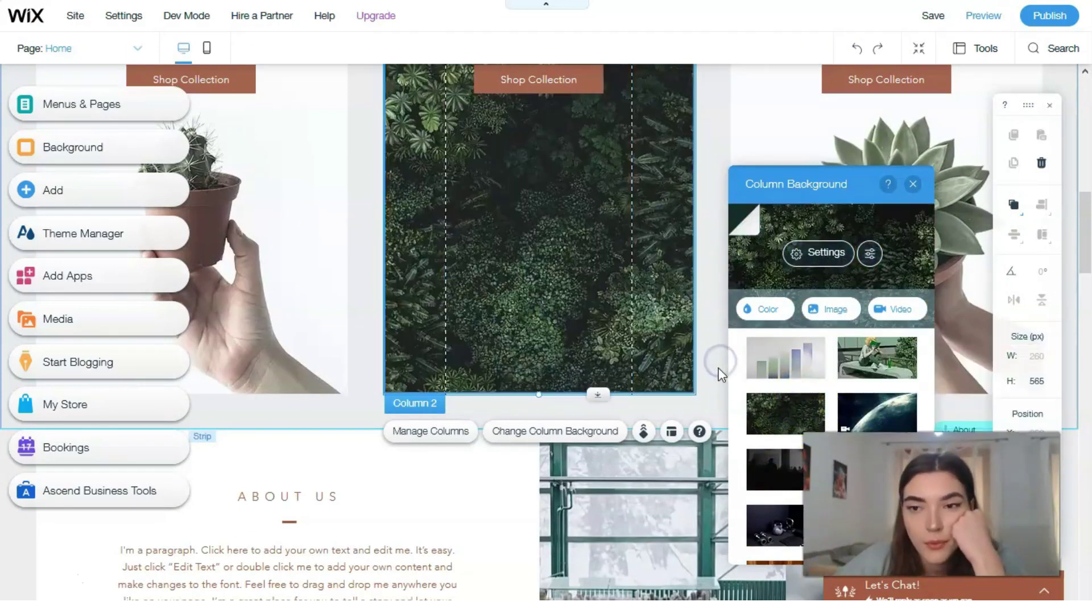
pyautogui.click(804, 296)
# Step: Look over the Cacti, Plants and Succulents columns, the About Us section and the Buy Online strip on the Home page
pyautogui.scroll(5, 780, 307)
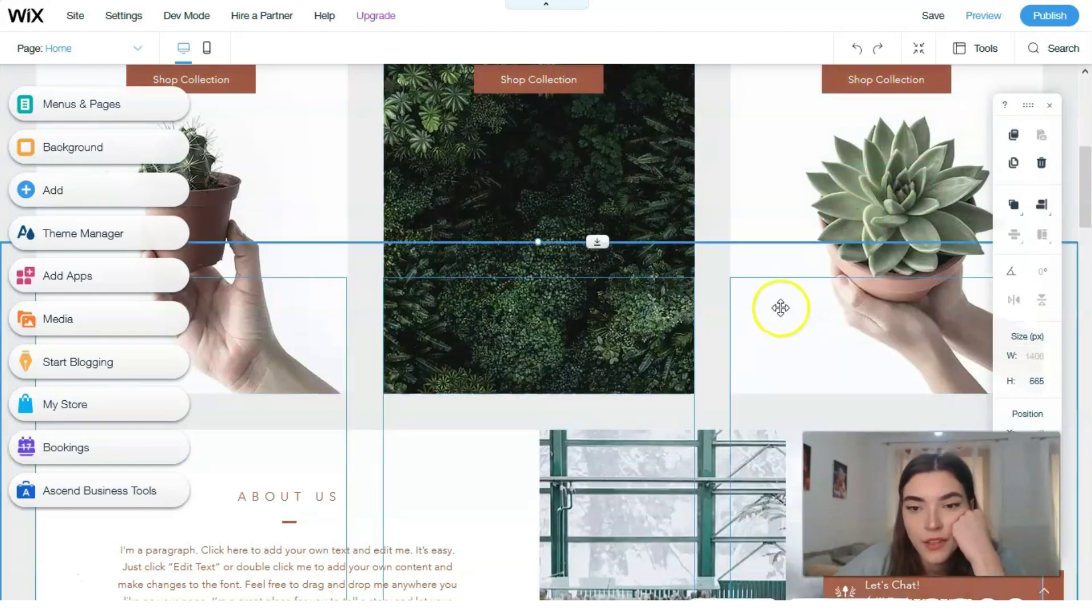
pyautogui.scroll(-2, 777, 307)
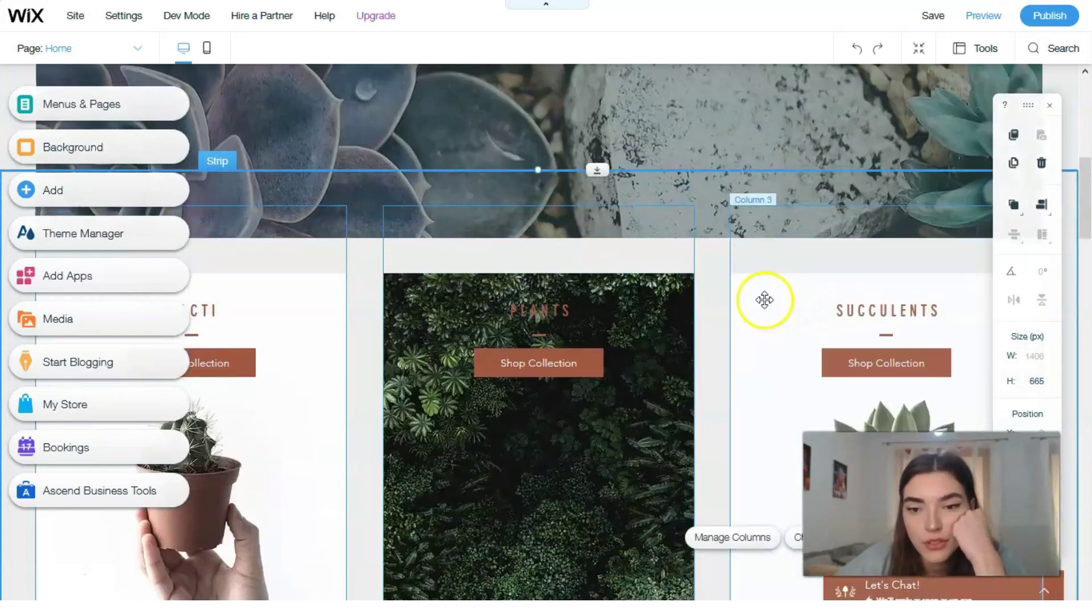
pyautogui.scroll(-1, 481, 307)
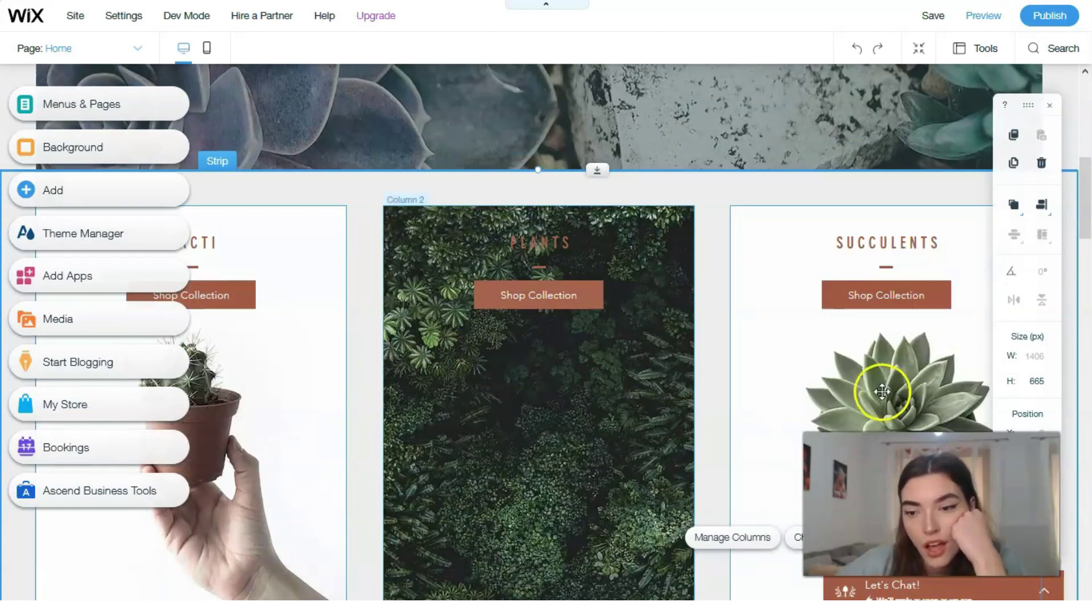
pyautogui.scroll(-1, 432, 327)
pyautogui.click(651, 313)
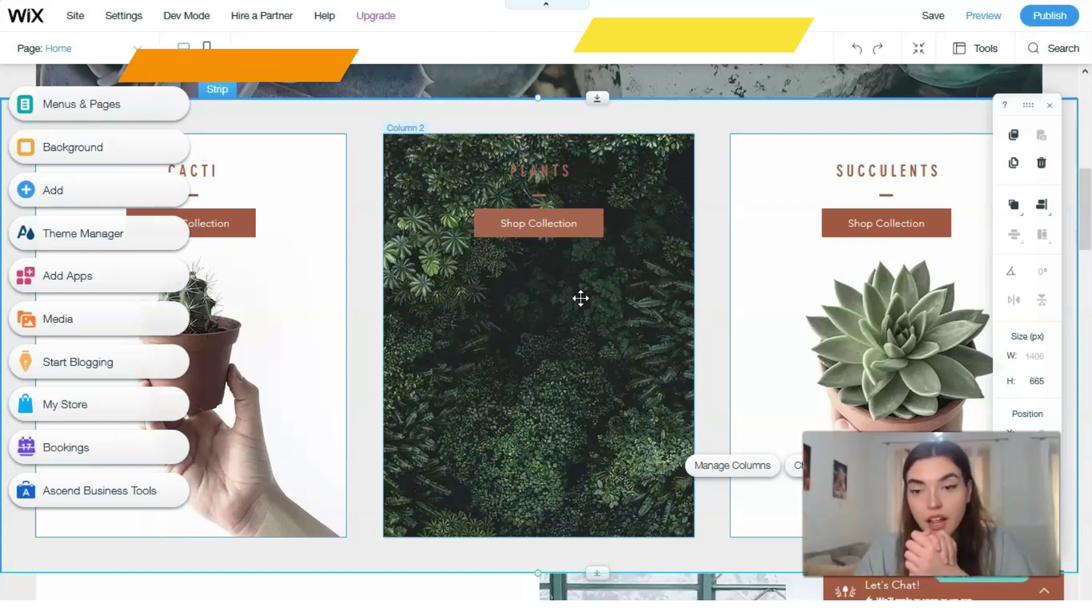
pyautogui.click(931, 242)
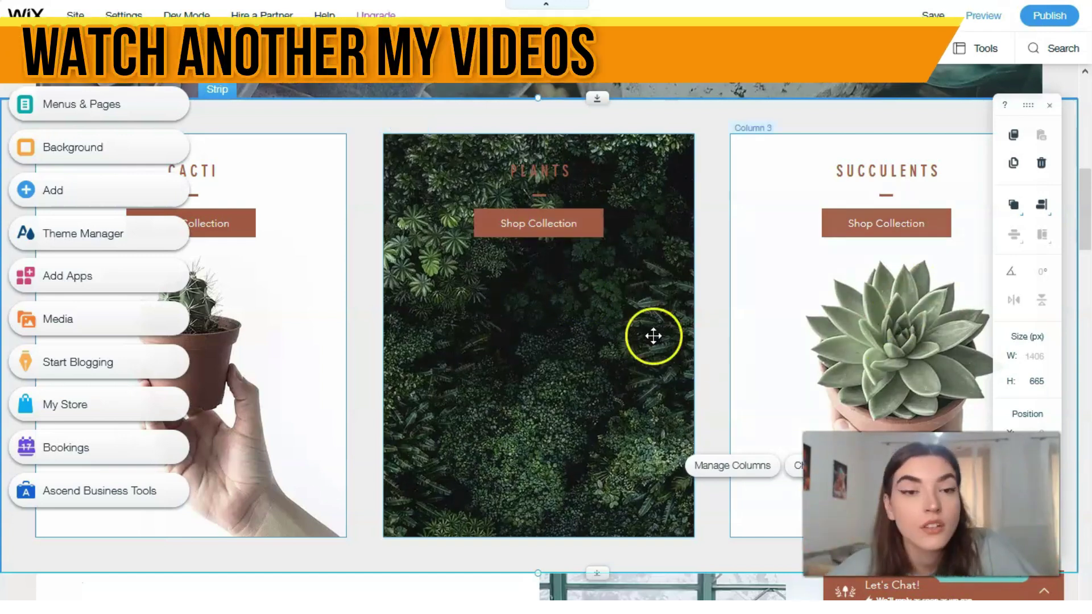
pyautogui.moveTo(584, 328); pyautogui.dragTo(569, 340)
pyautogui.scroll(-5, 569, 340)
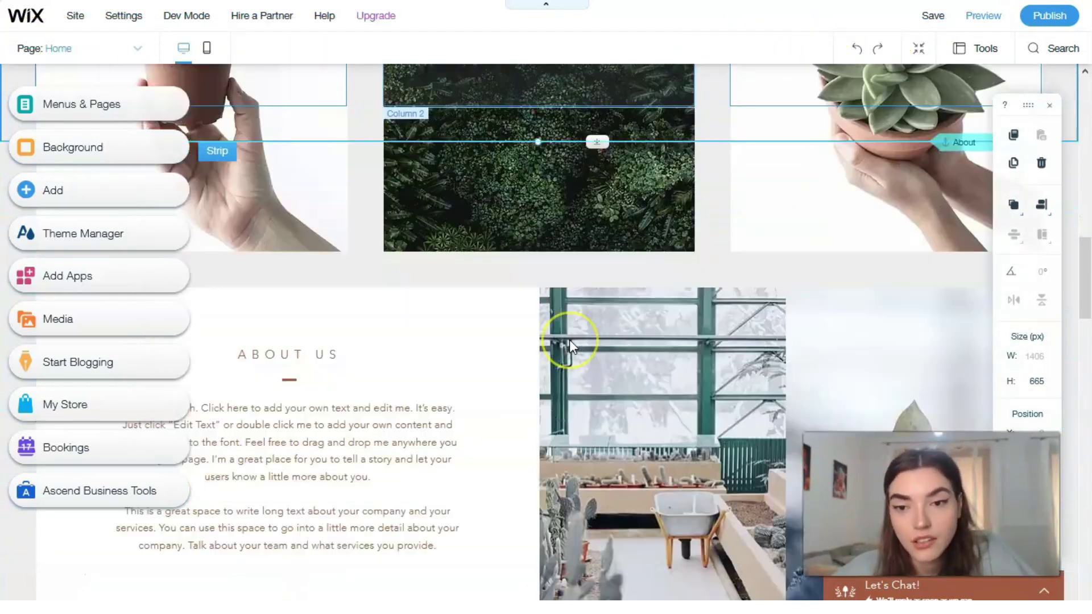
pyautogui.click(529, 366)
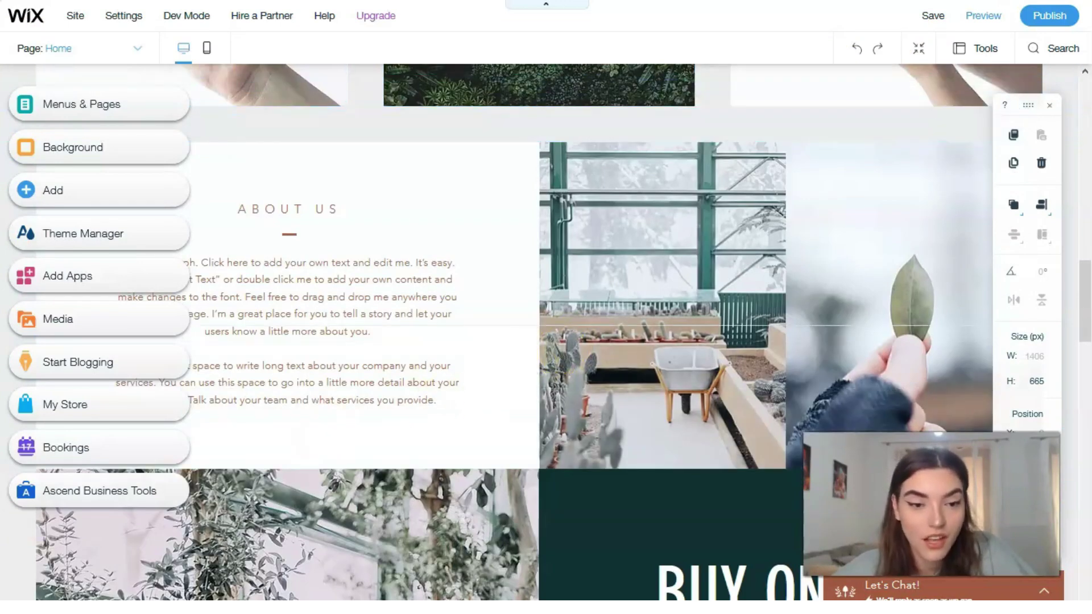
pyautogui.scroll(-3, 5, 580)
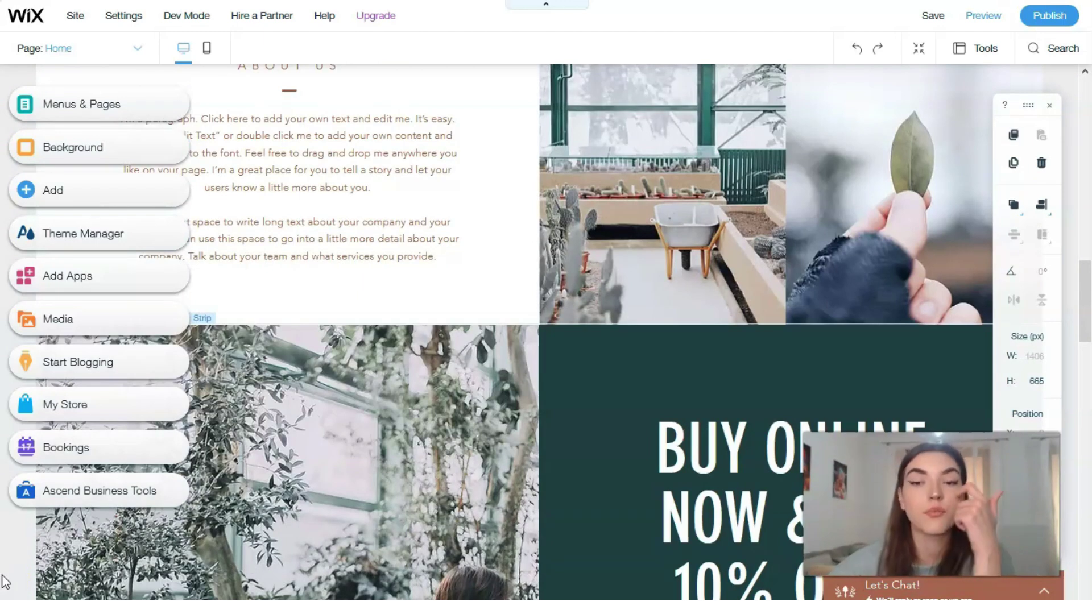
pyautogui.moveTo(98, 606); pyautogui.dragTo(83, 598)
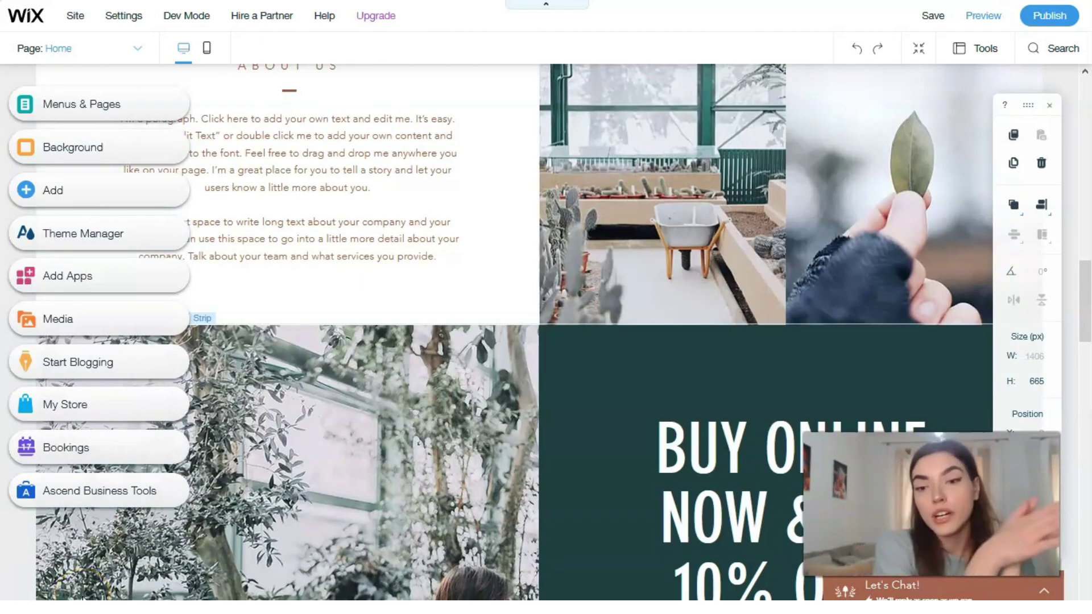